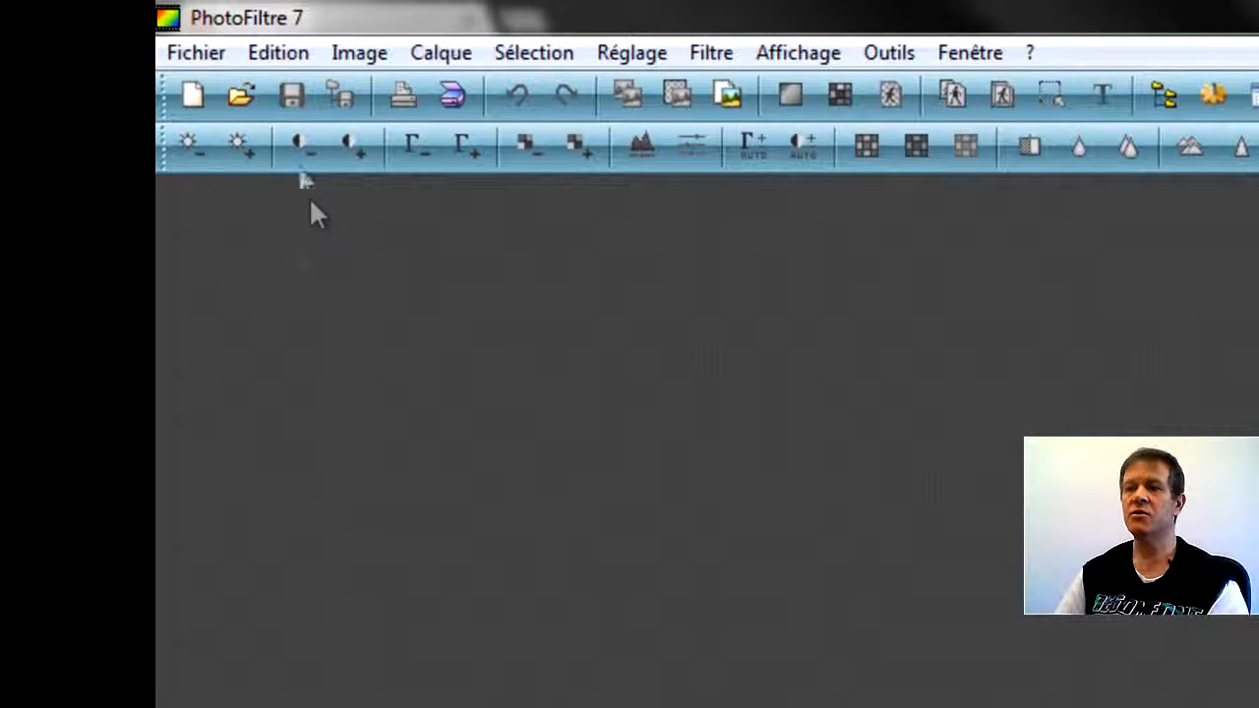
Start a new image with a width of 1280 pixels and a height of 720 pixels.
left_click(191, 54)
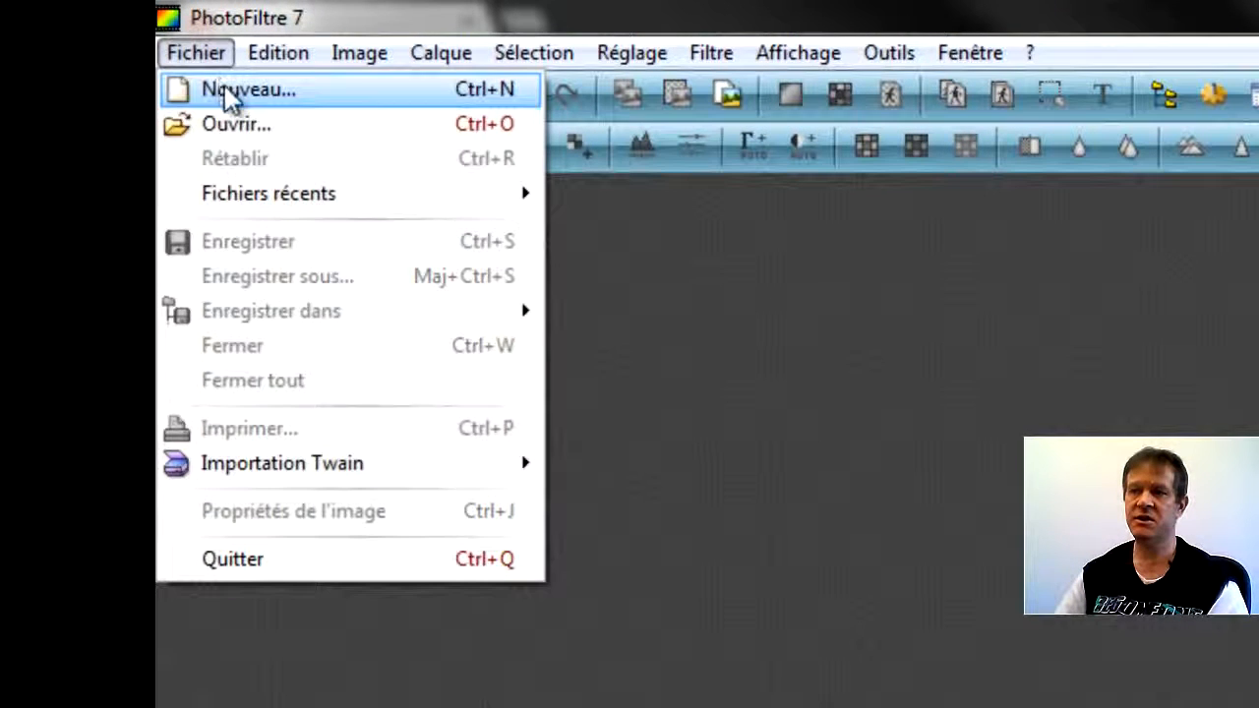
left_click(225, 91)
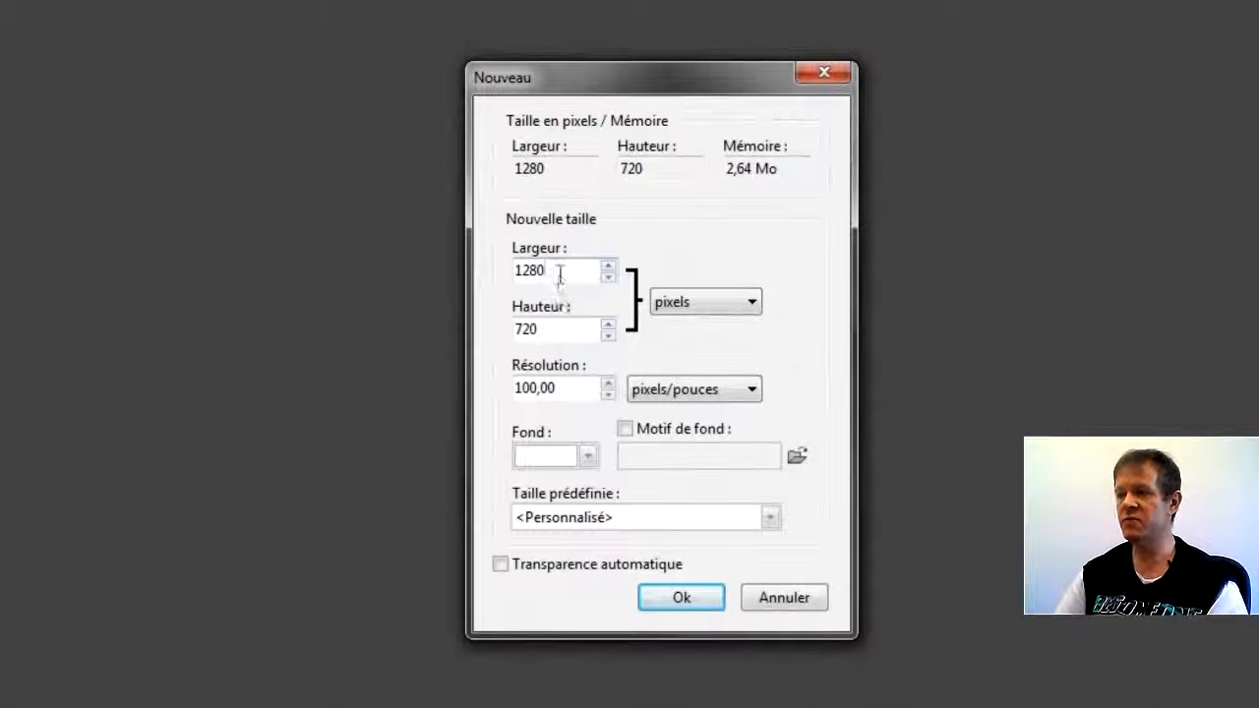
left_click_drag(561, 272, 506, 275)
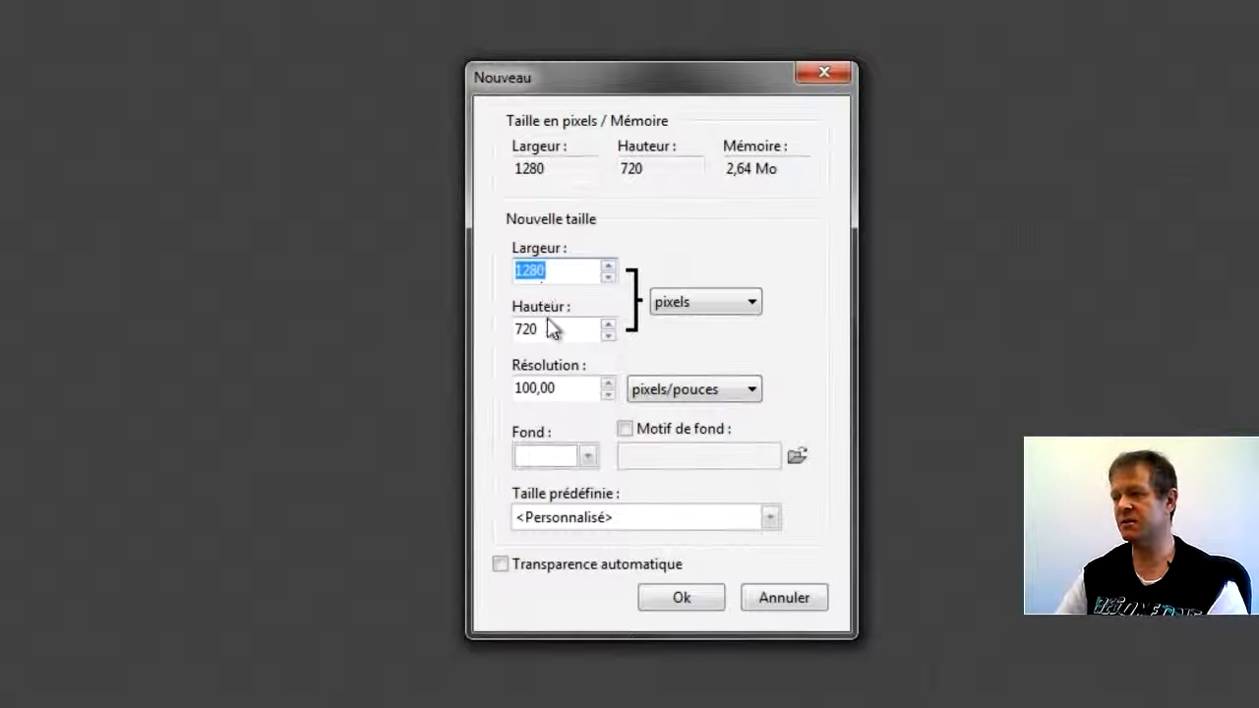
left_click_drag(551, 329, 494, 340)
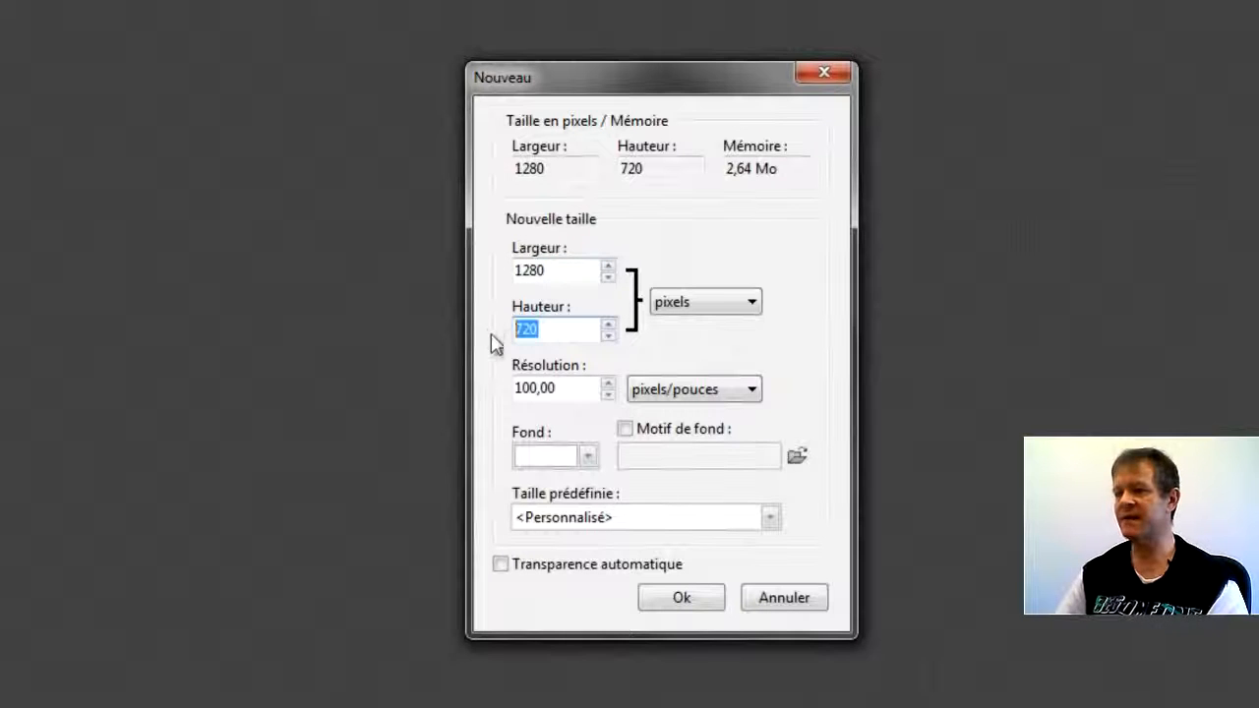
Set the new image's background colour to light grey (192, 192, 192) and create the image.
left_click(588, 457)
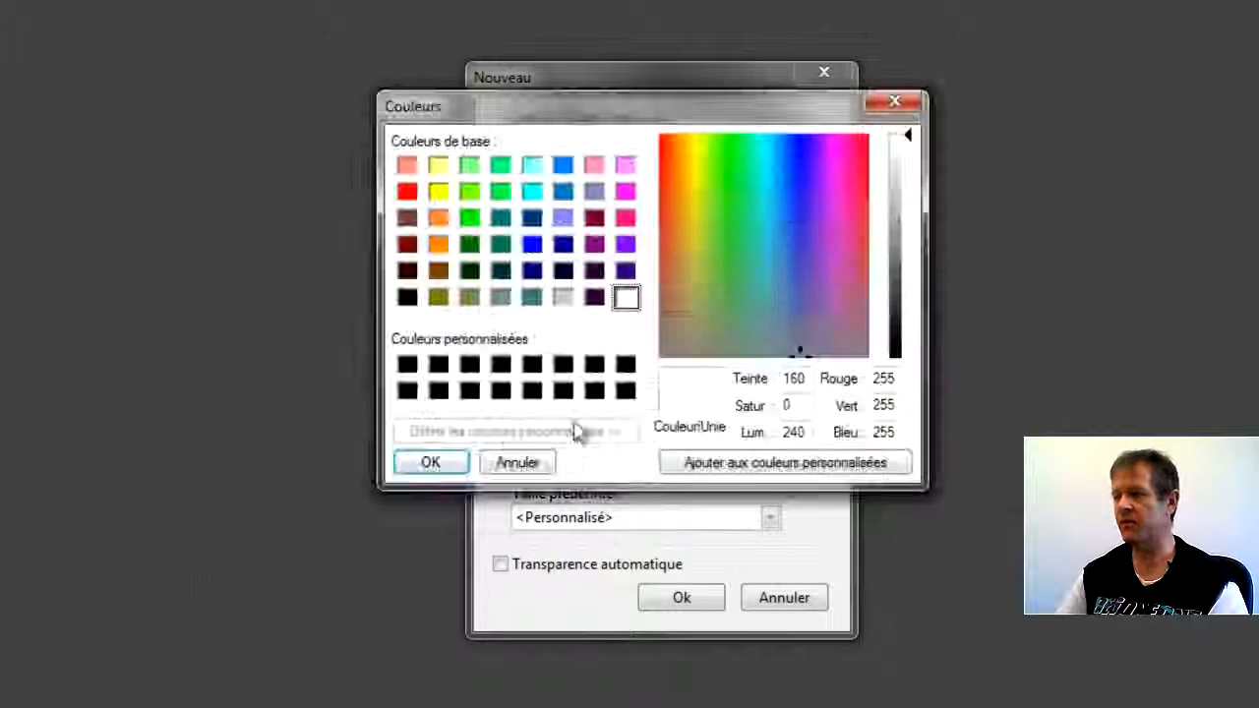
left_click(502, 301)
left_click(565, 300)
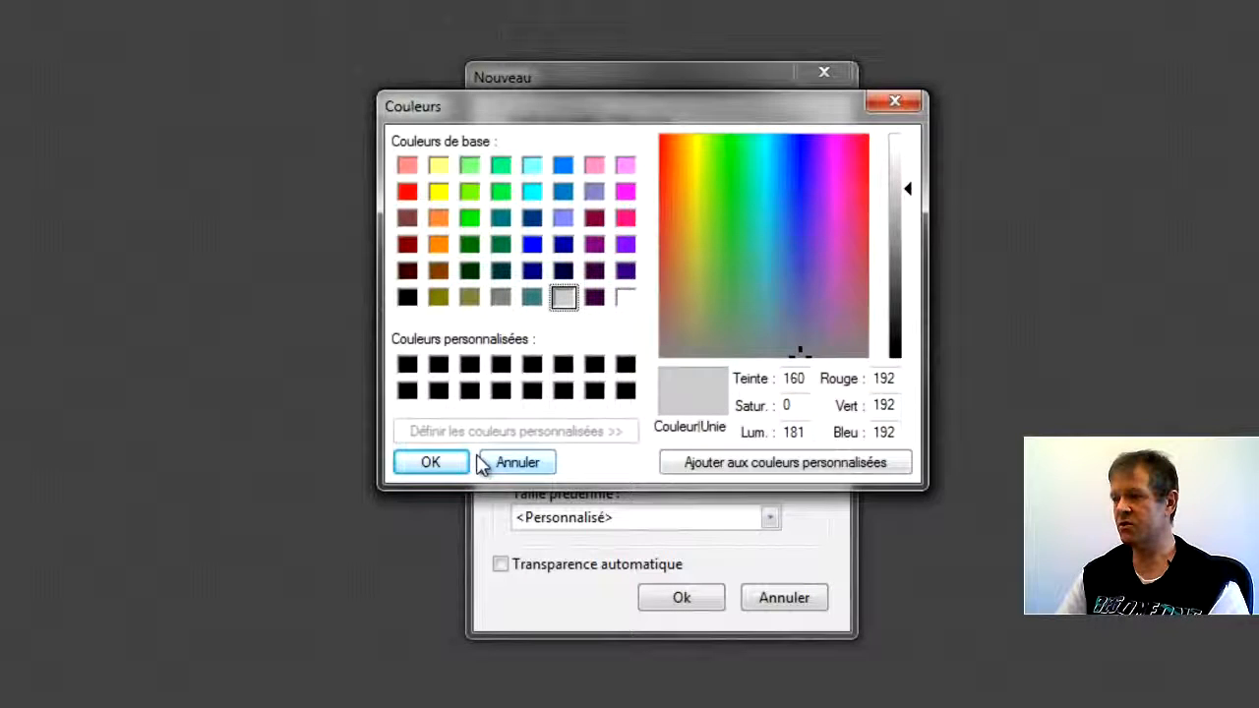
left_click(433, 462)
left_click(687, 598)
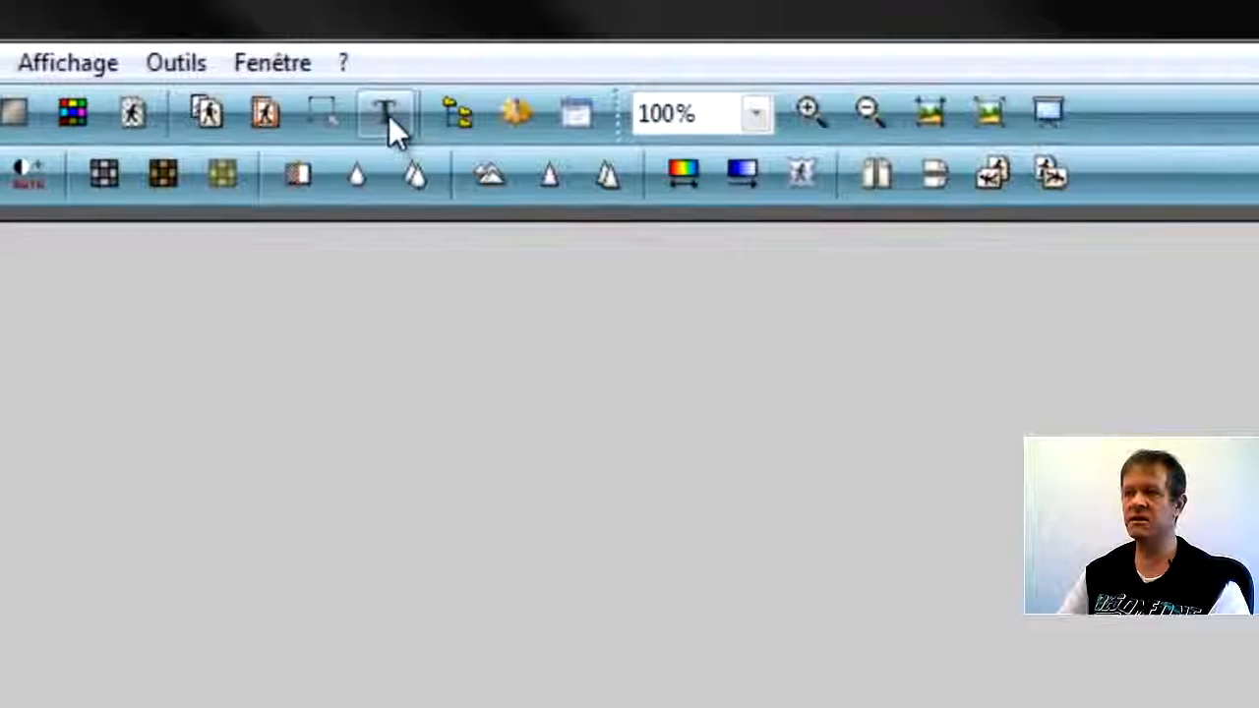
Start a text layer and paste in the channel name "Charlie formation informatique" copied from the YouTube channel page.
left_click(394, 111)
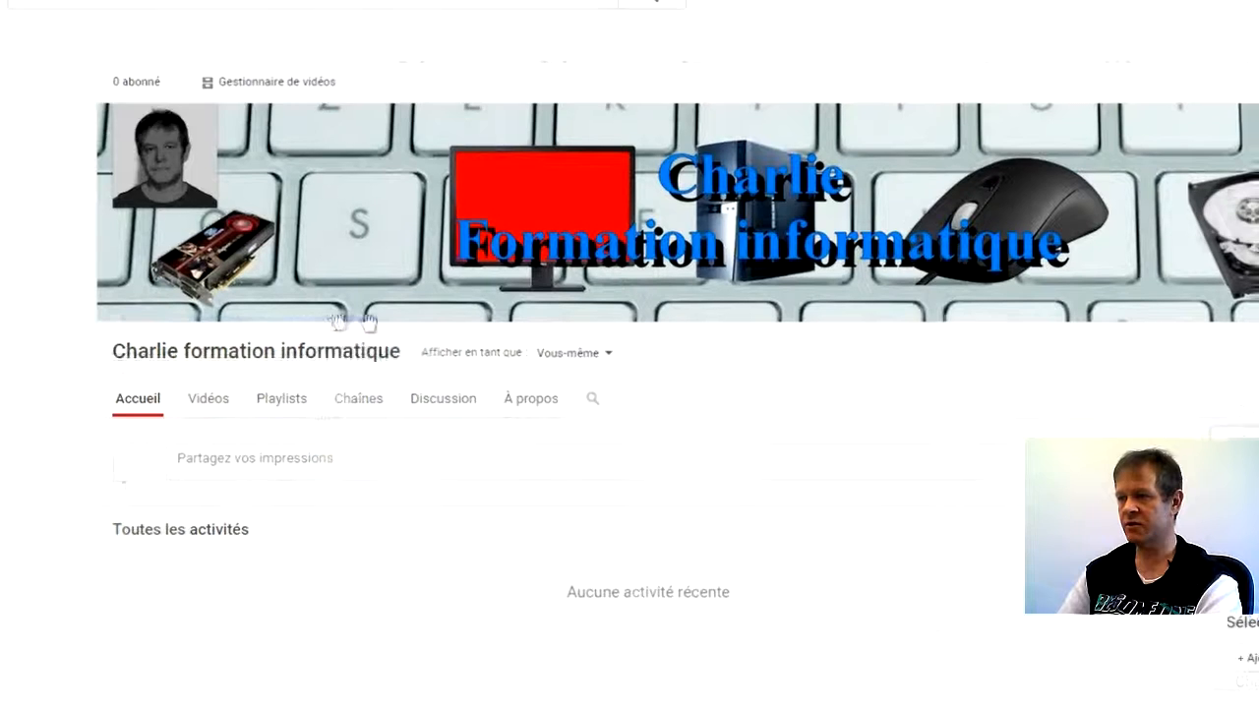
left_click_drag(413, 320, 339, 324)
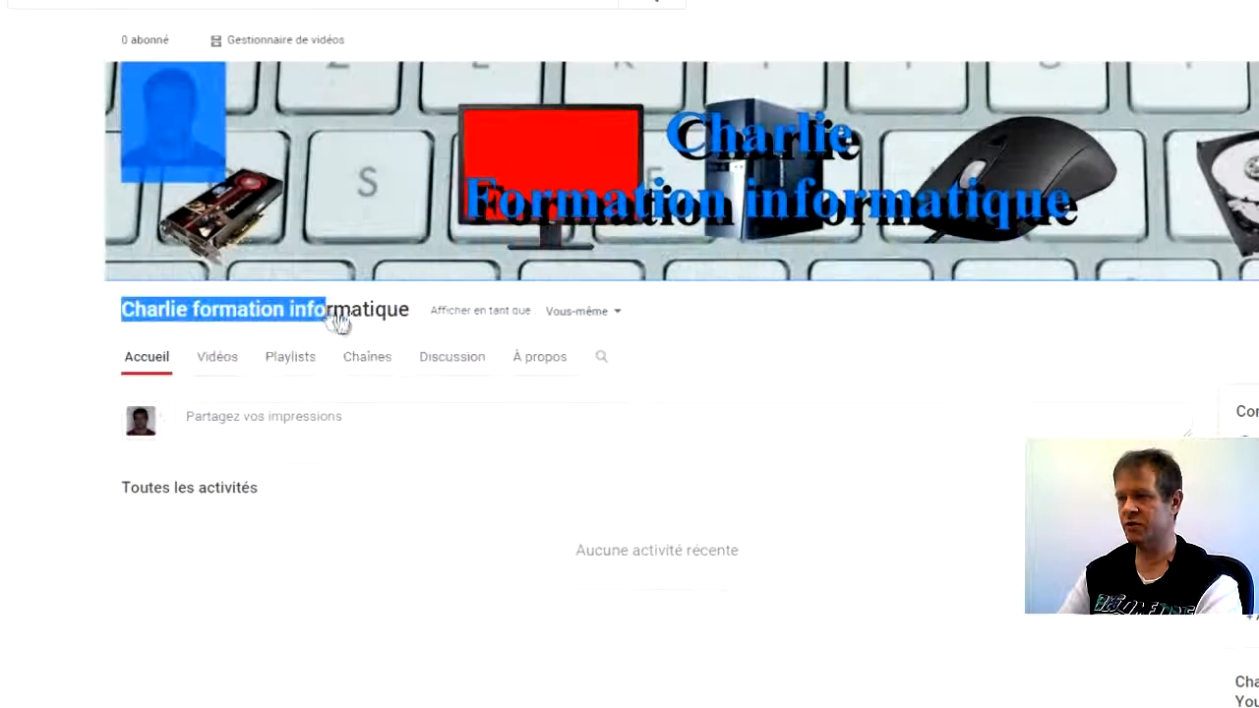
left_click_drag(417, 314, 127, 309)
right_click(165, 313)
left_click(224, 441)
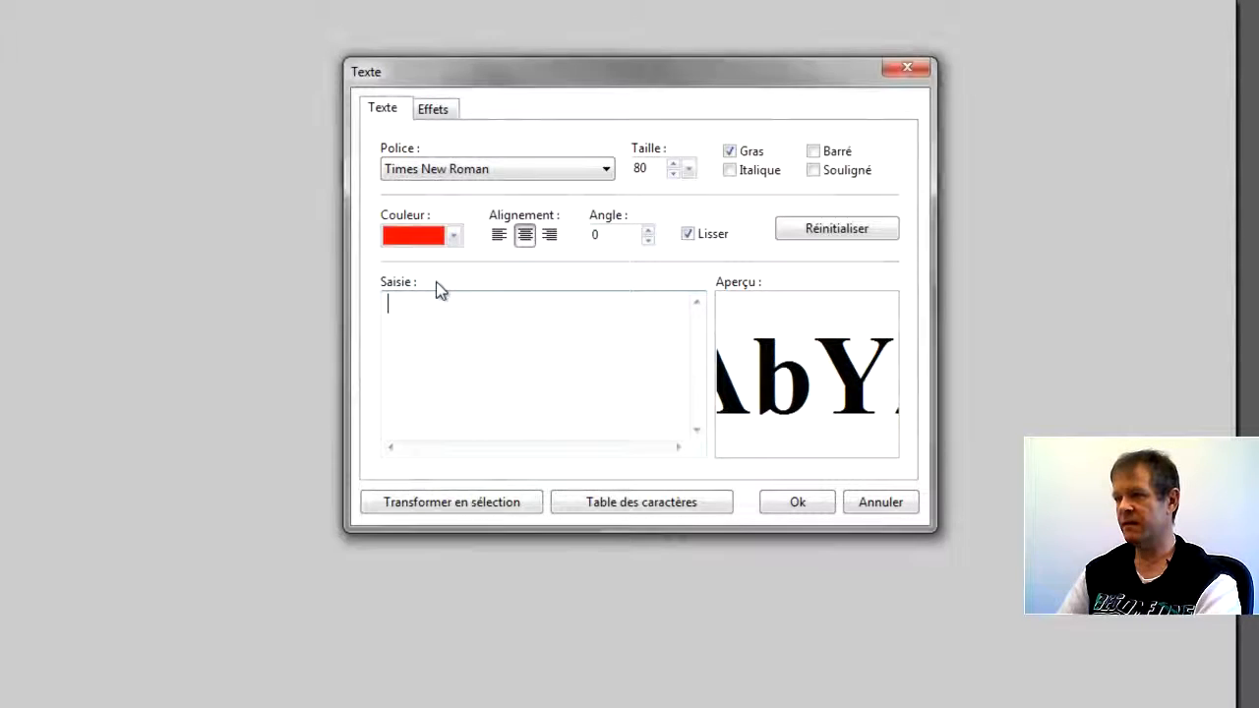
right_click(441, 315)
left_click(479, 401)
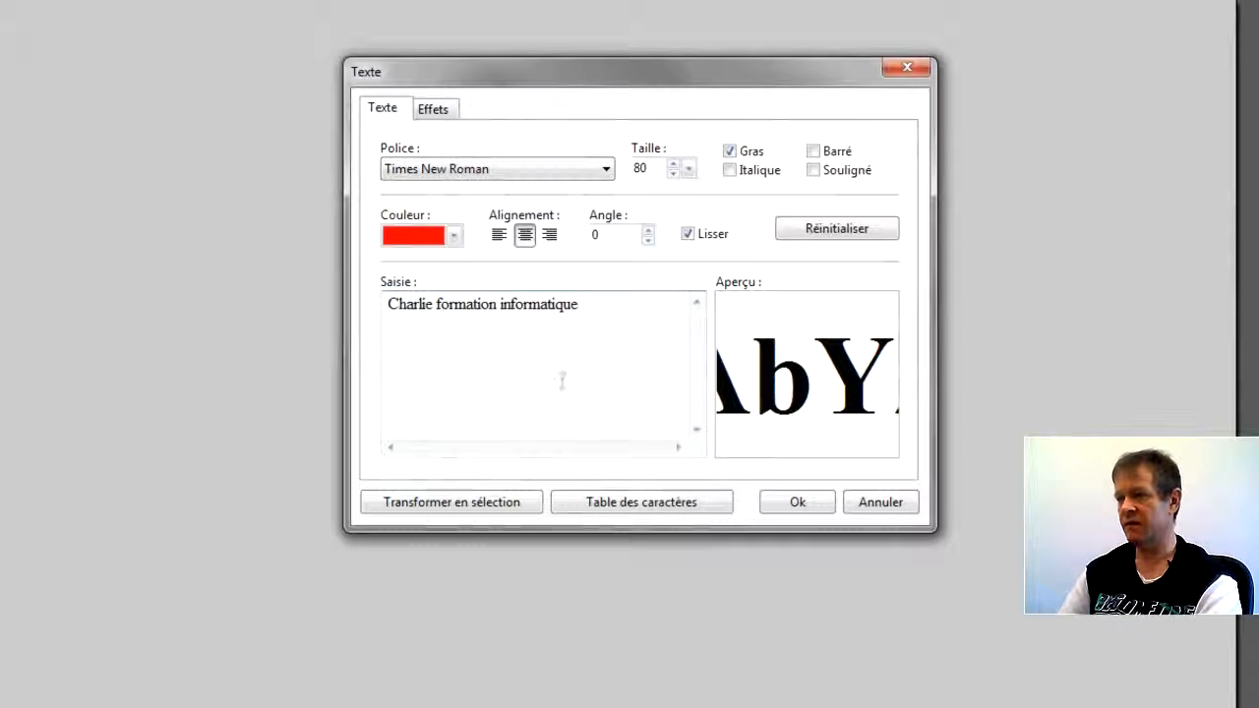
Split the text into two lines, "Charlie" and "Formation informatique", with a capital F on the second line.
left_click(436, 305)
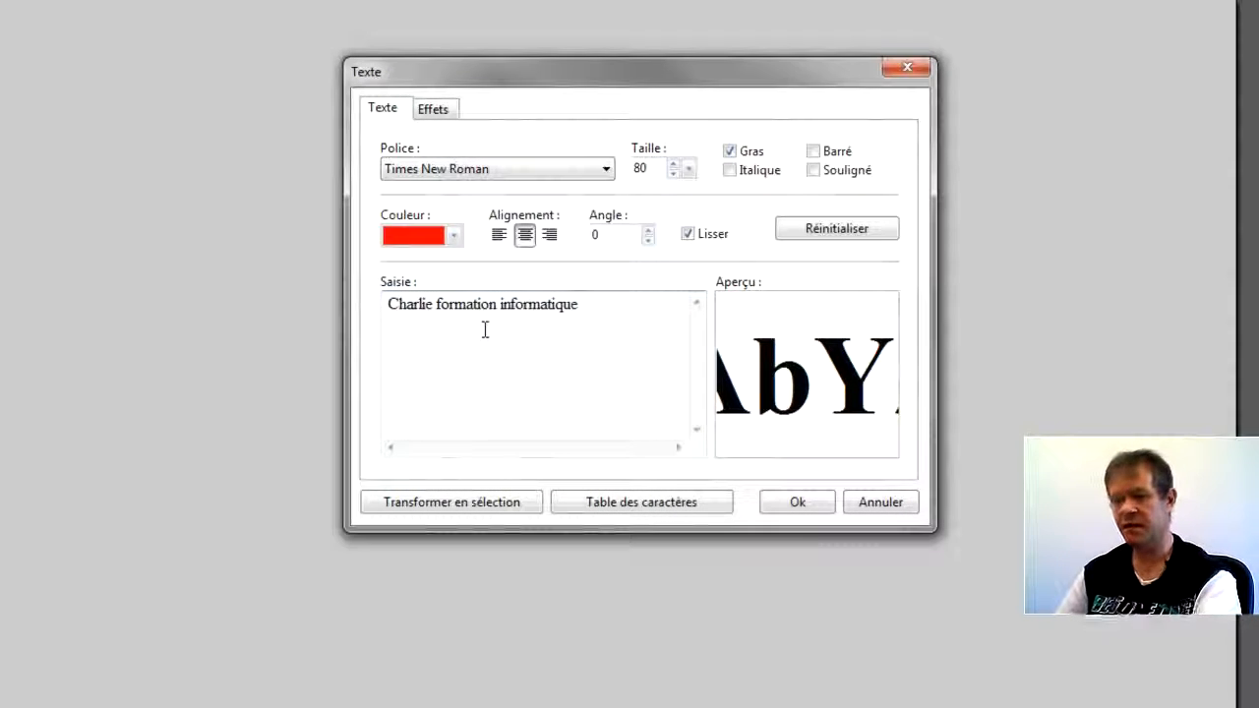
key("Return")
key("Delete")
type("F")
left_click(442, 367)
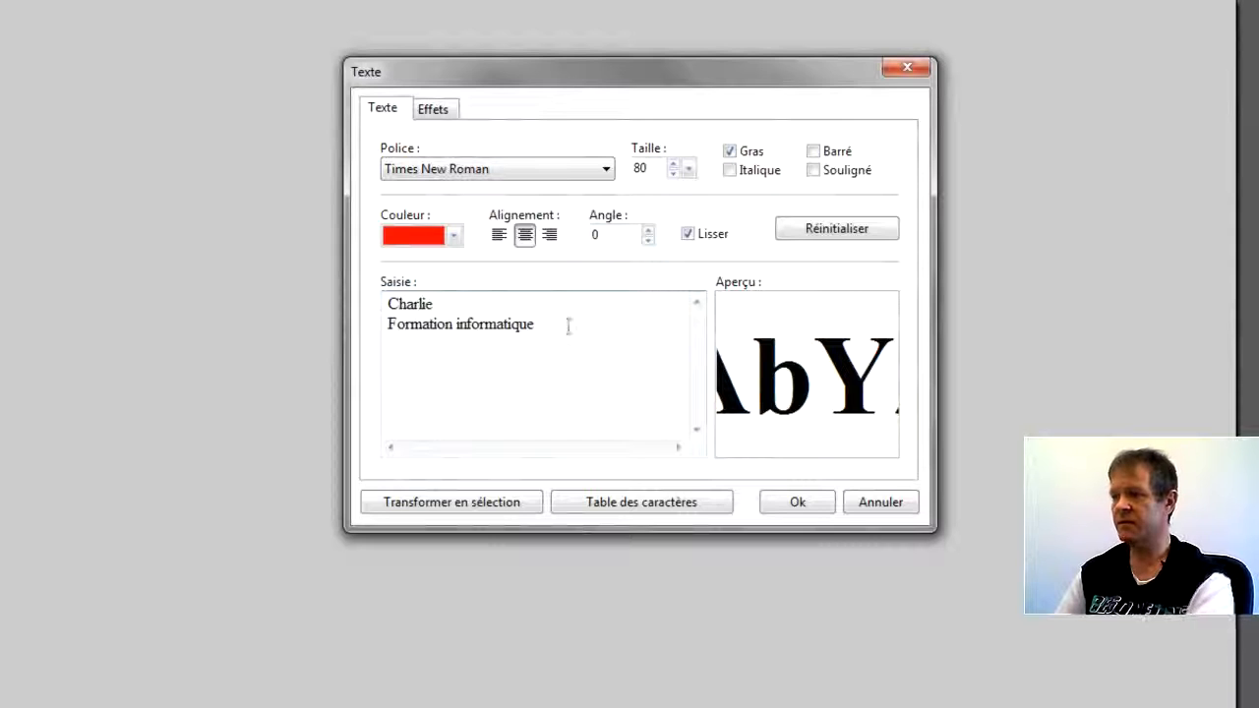
Change the text colour to blue (0, 128, 255).
left_click_drag(569, 327, 362, 300)
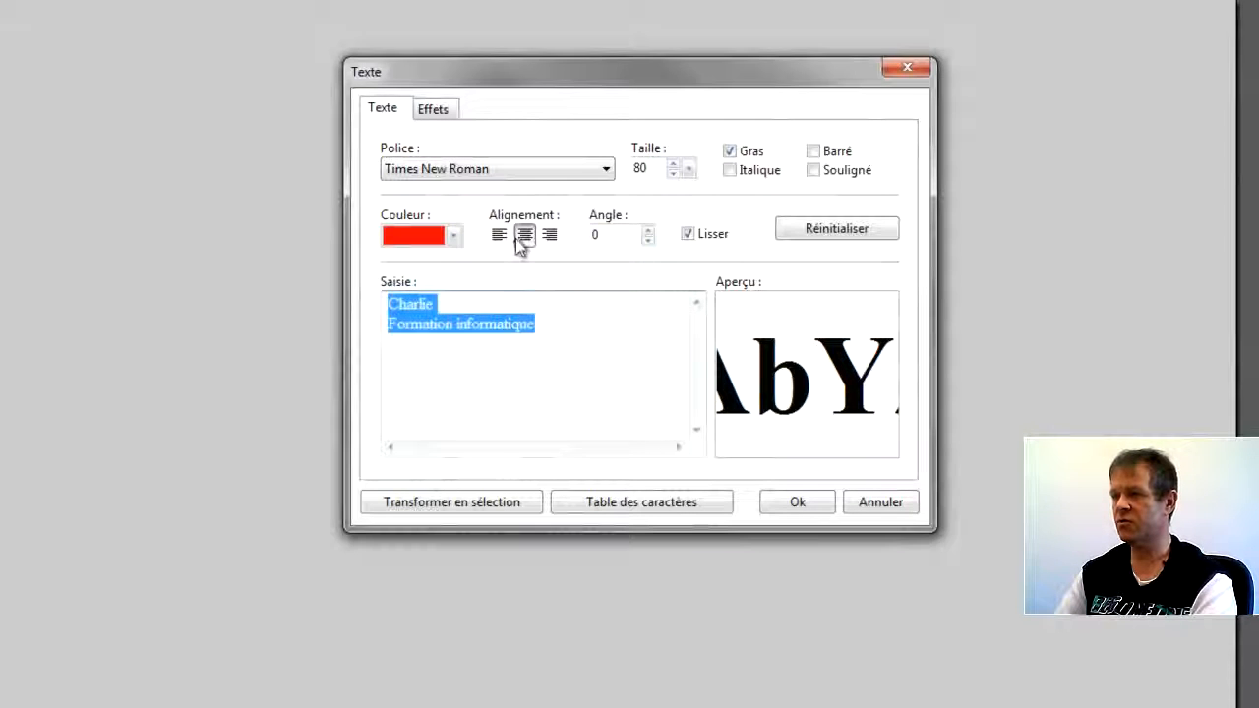
left_click(453, 239)
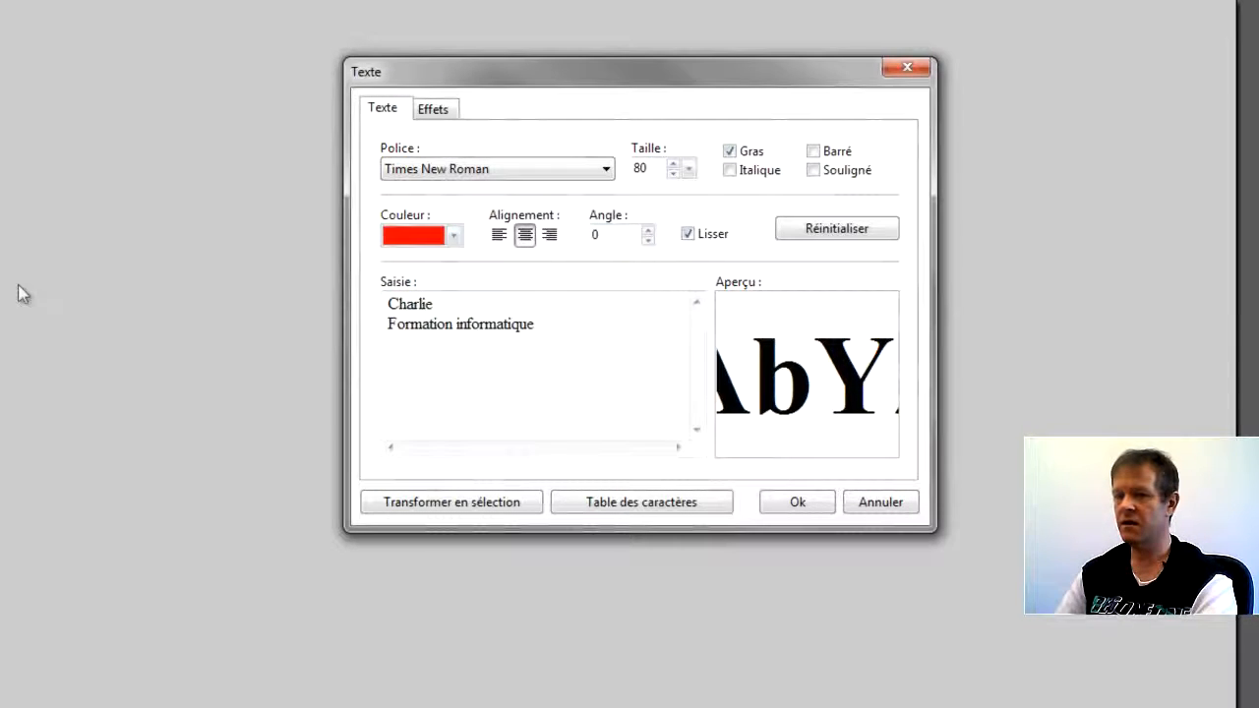
left_click(421, 244)
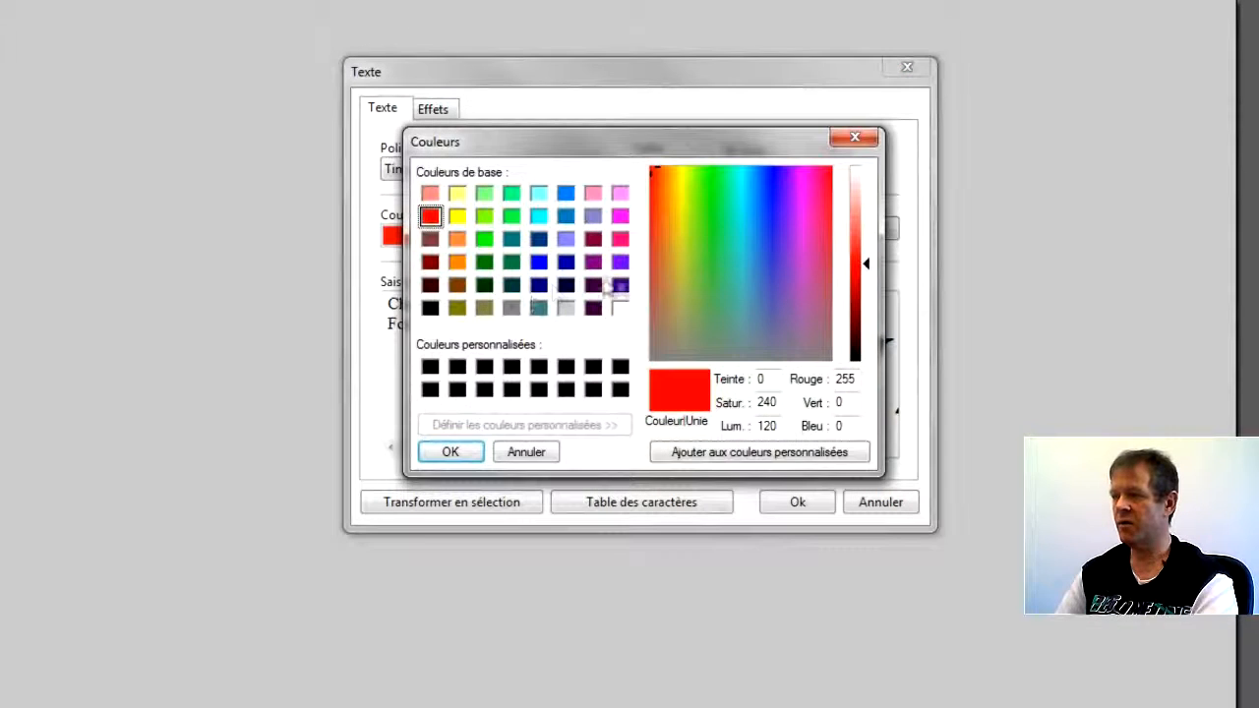
left_click(565, 193)
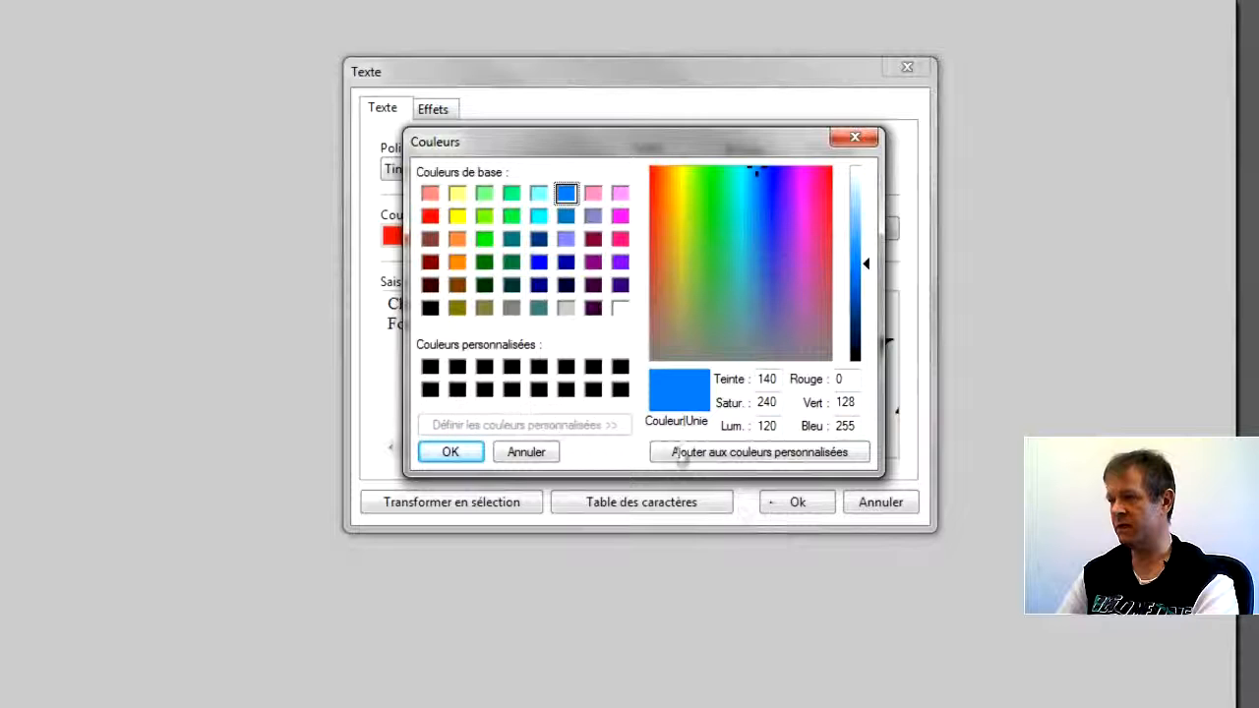
left_click(473, 450)
Add a black outline to the text and place the text on the image.
left_click(452, 114)
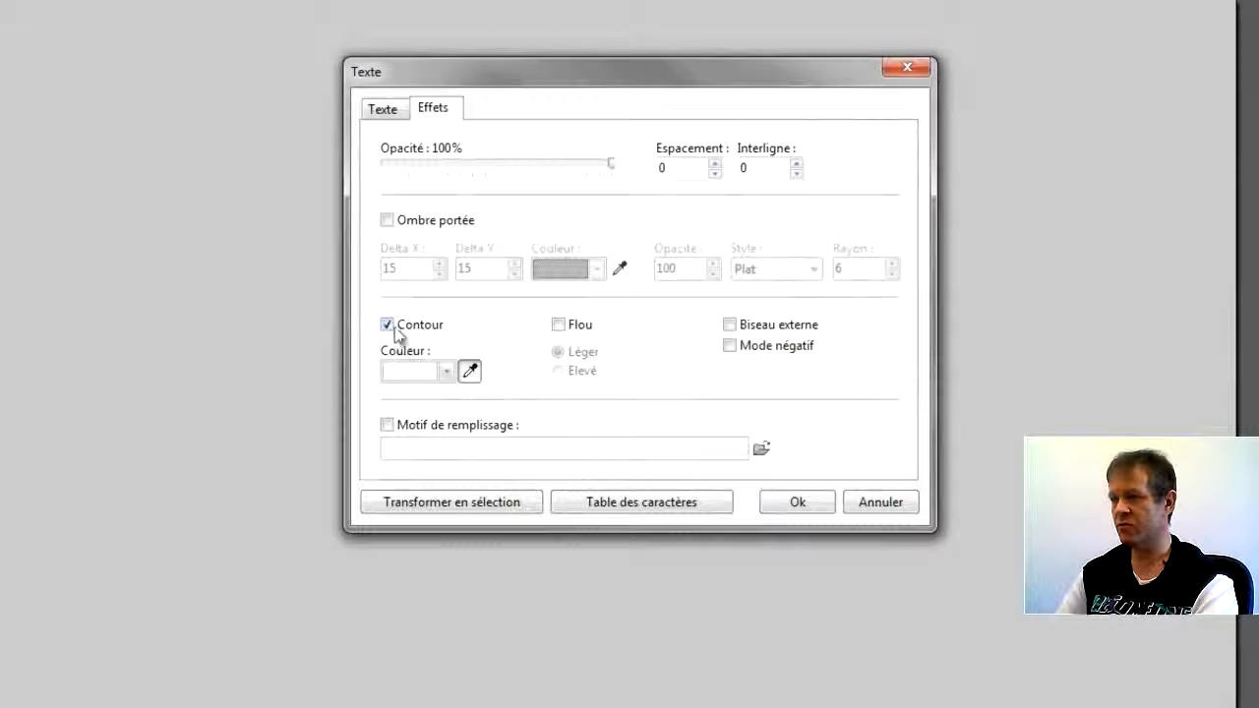
left_click(425, 378)
left_click(430, 365)
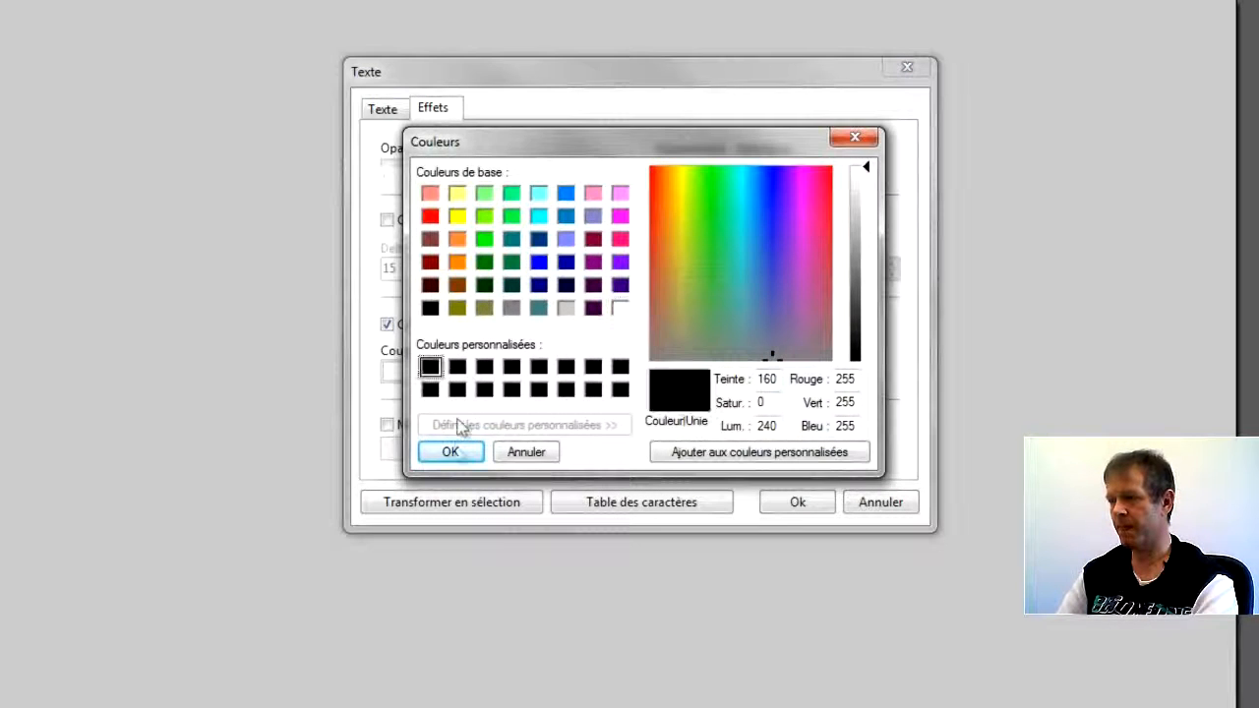
left_click(451, 451)
left_click(797, 503)
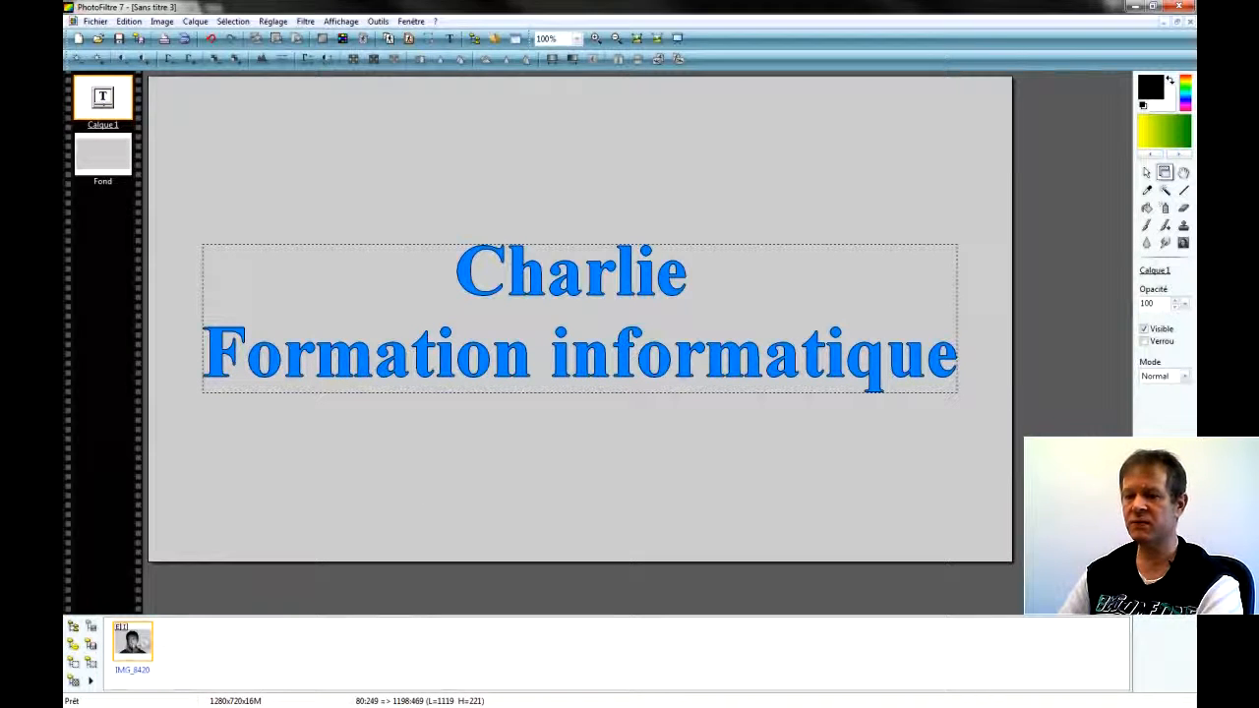
Add the IMG_8420 portrait photo to the image as a new layer and start resizing that layer.
left_click_drag(429, 533, 594, 233)
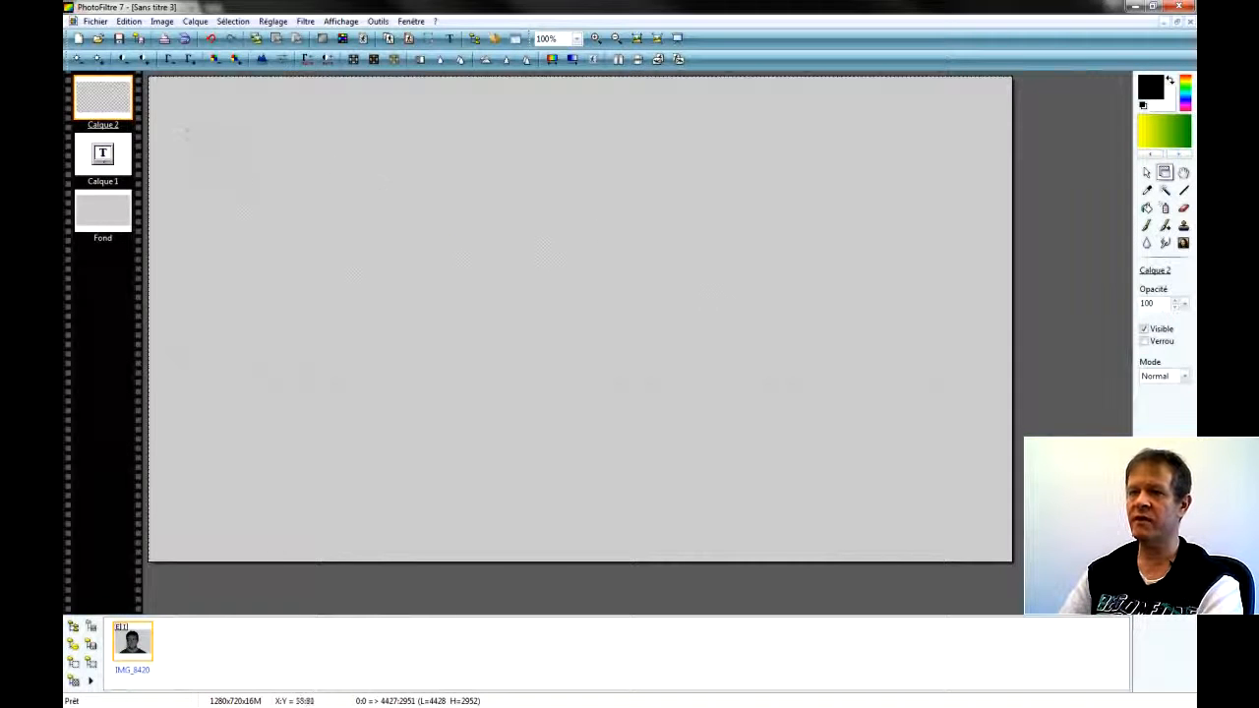
right_click(95, 101)
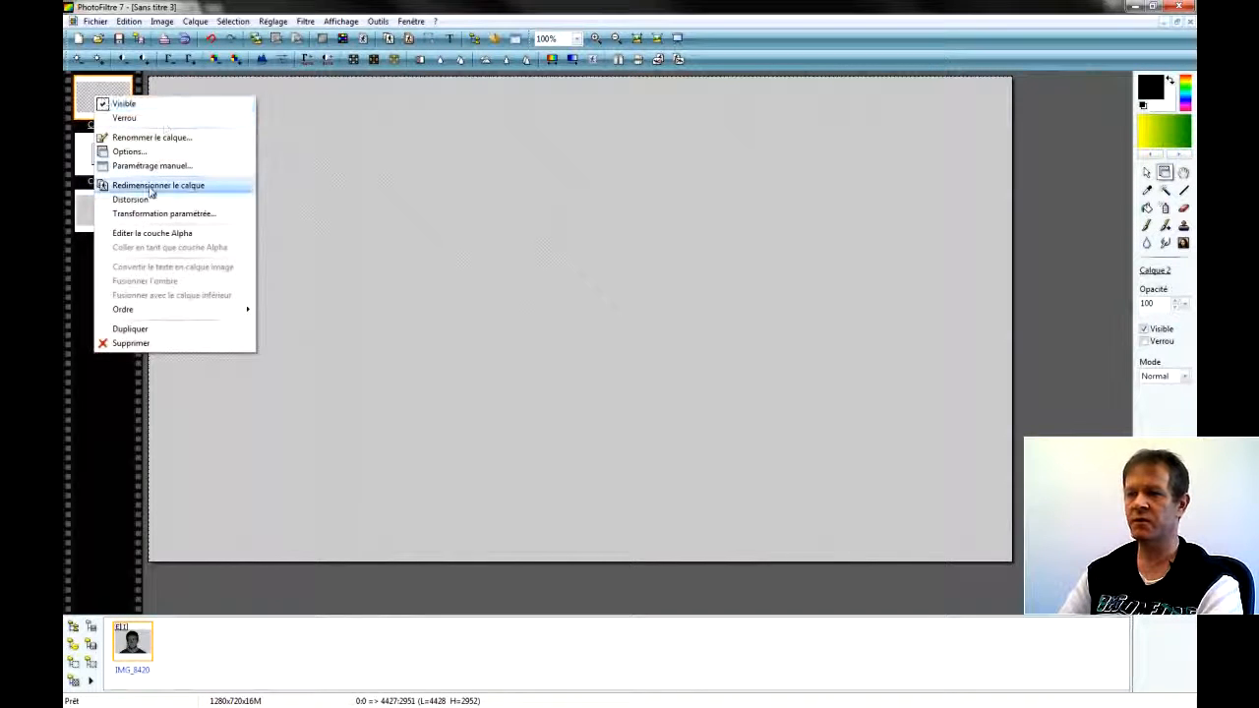
left_click(116, 185)
Shrink the portrait photo layer to about 399 × 266 pixels and position it over the middle of the text.
left_click_drag(158, 85, 584, 368)
left_click_drag(266, 185, 285, 138)
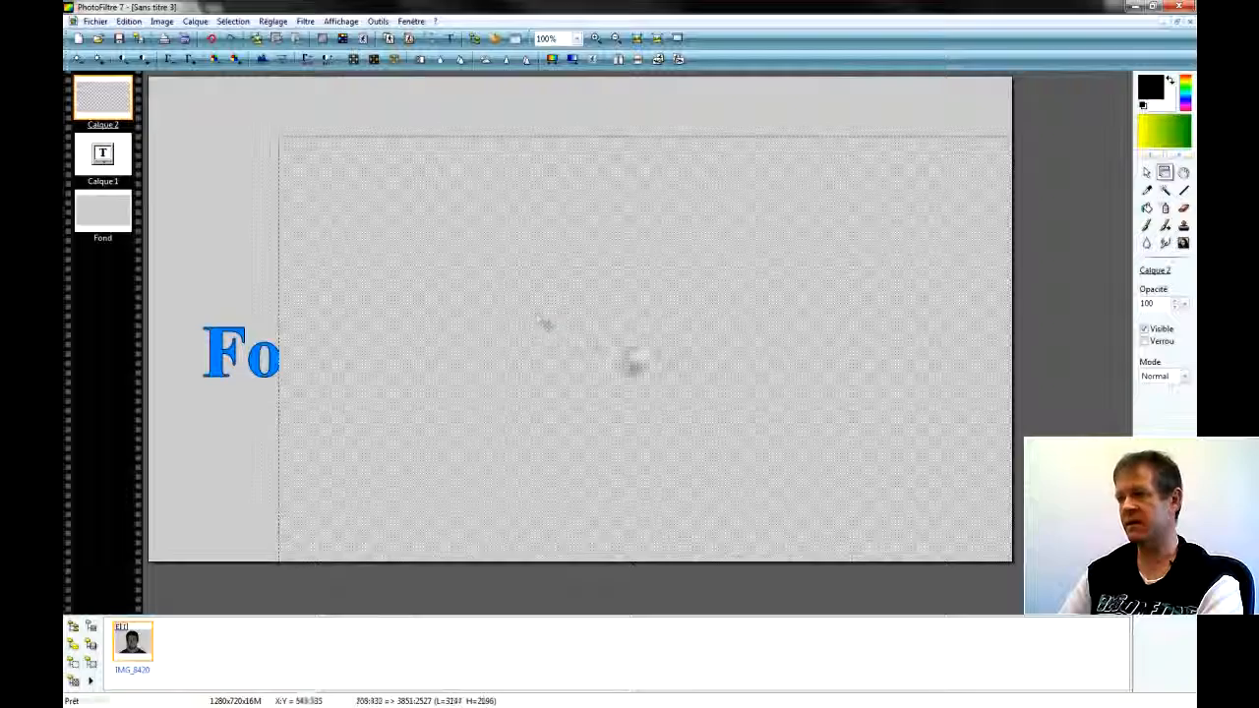
left_click_drag(287, 114, 264, 101)
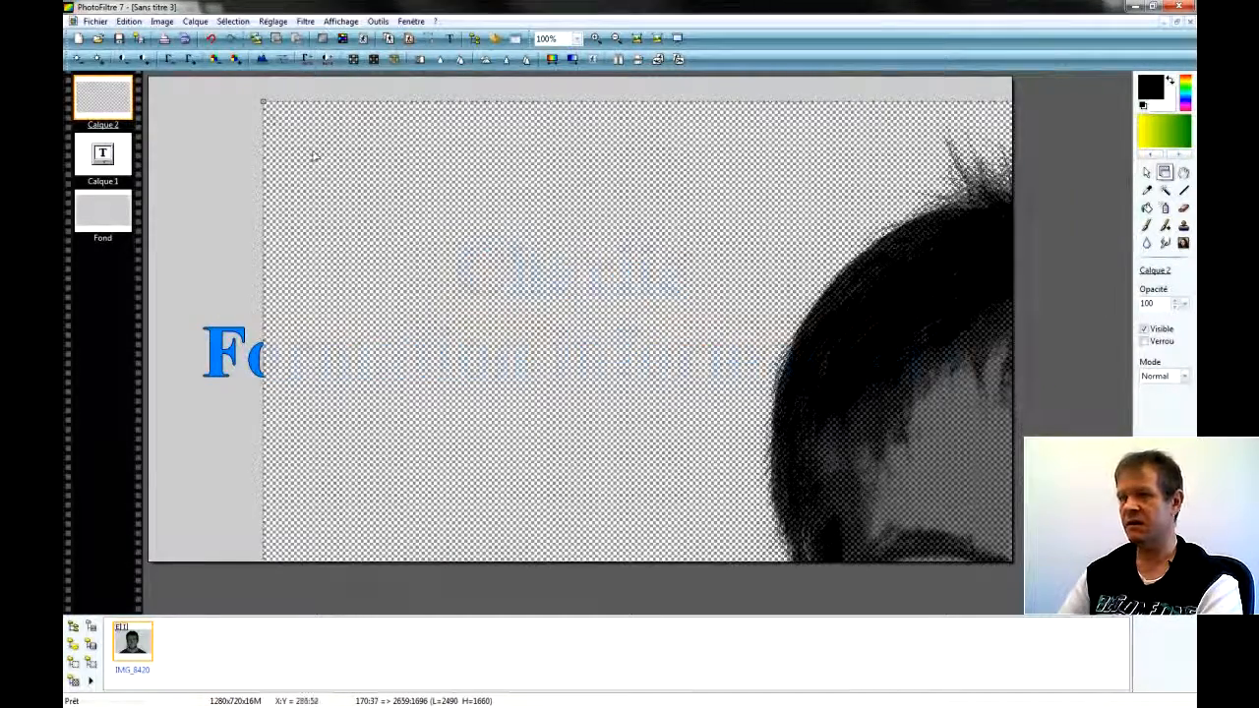
left_click_drag(691, 429, 699, 435)
left_click_drag(775, 491, 358, 177)
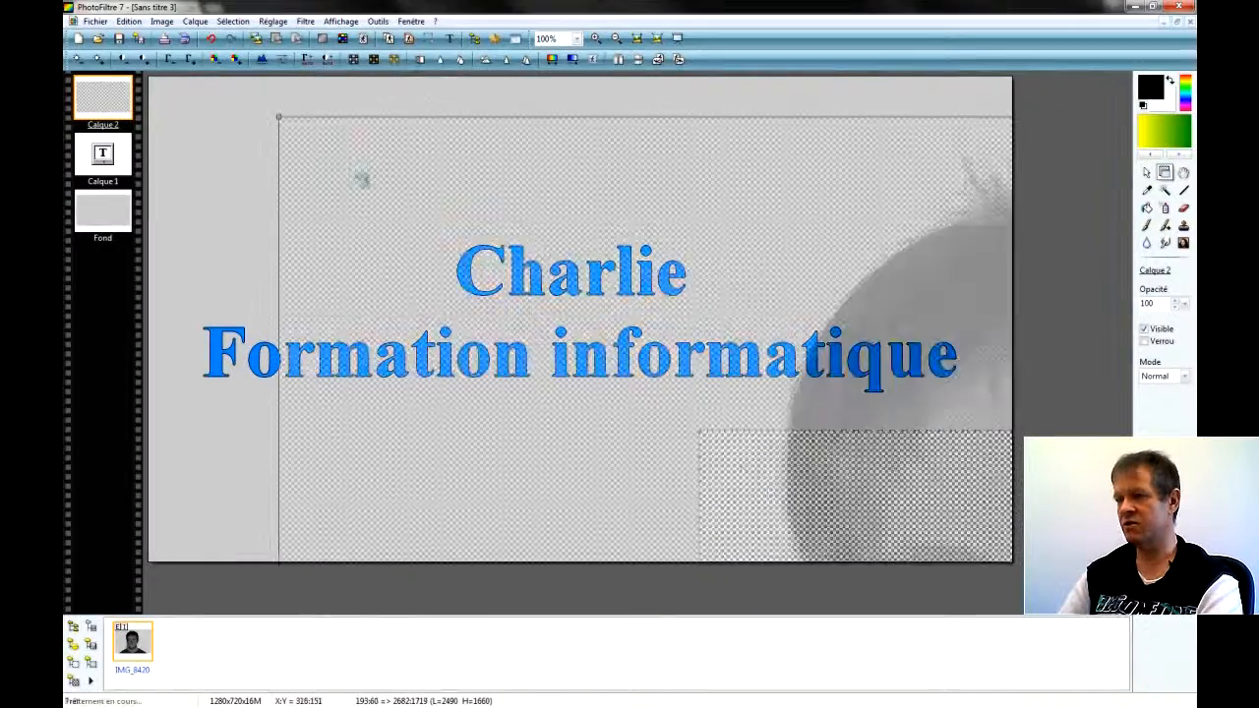
left_click_drag(288, 126, 382, 228)
left_click_drag(344, 195, 485, 309)
left_click_drag(551, 352, 509, 308)
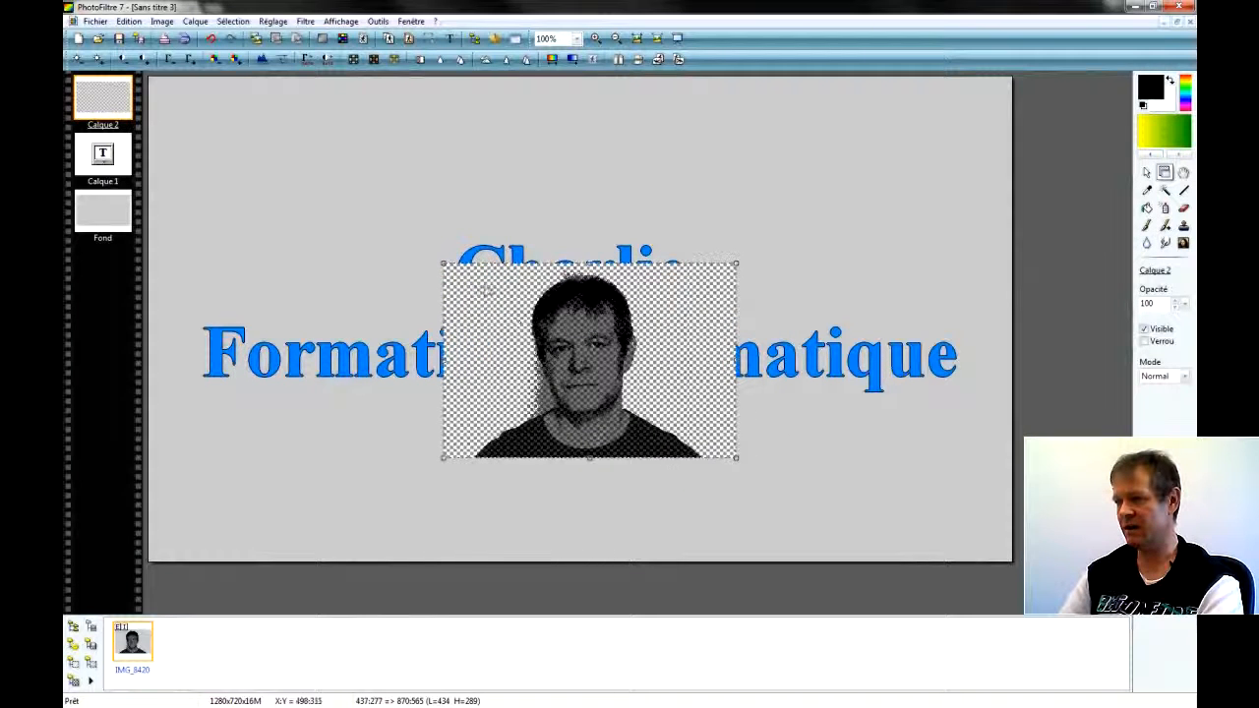
left_click_drag(454, 275, 467, 282)
mouse_move(544, 331)
left_mouse_down()
mouse_move(519, 321)
mouse_move(530, 321)
left_mouse_up()
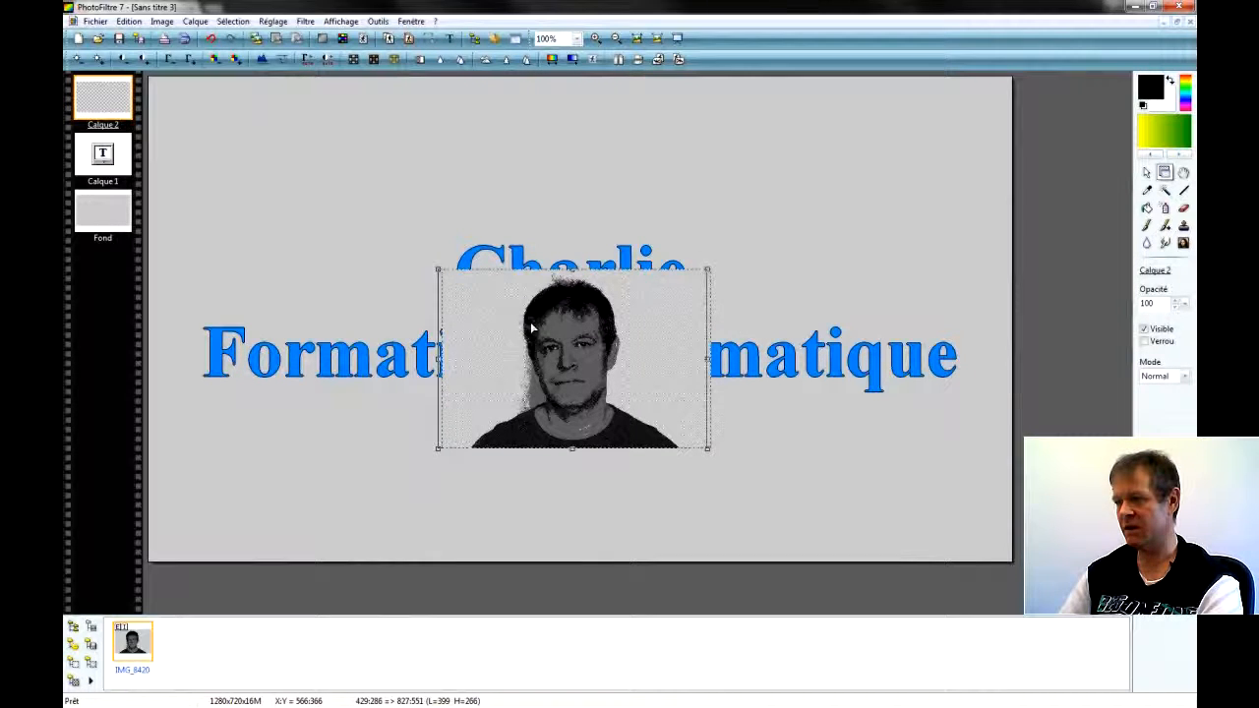
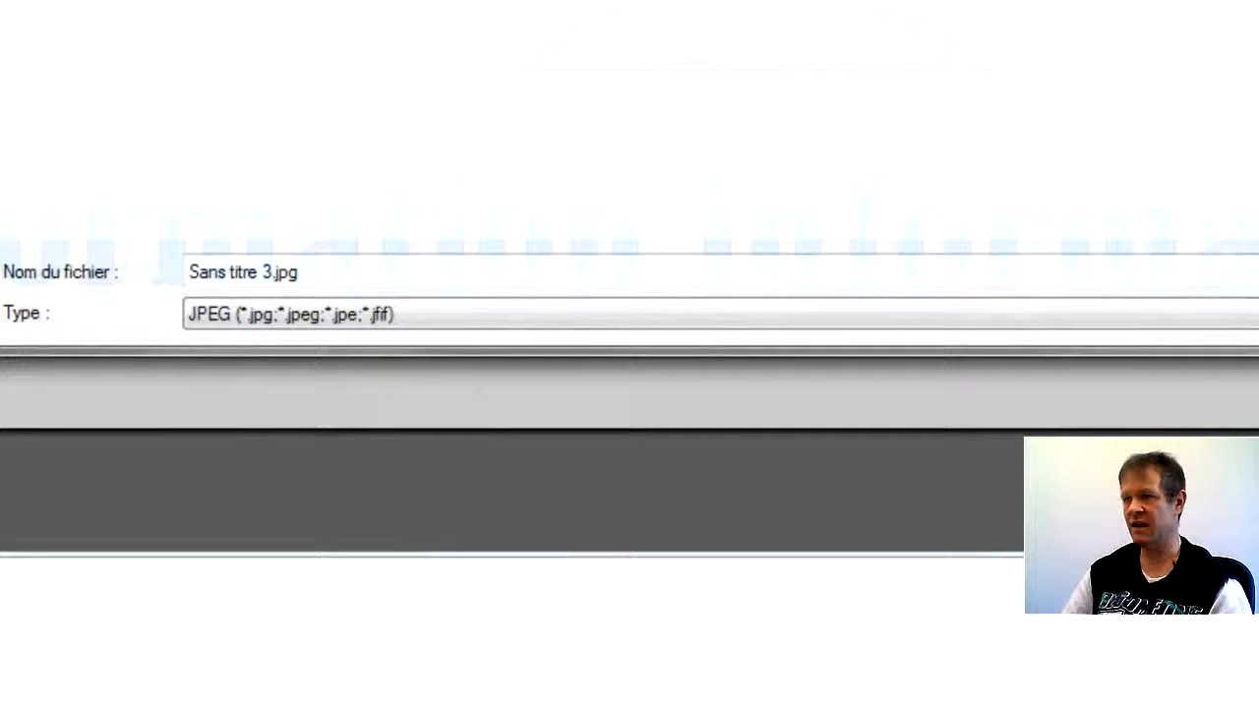
Save the image without layers as a standard JPEG named MIN1 at compression 100, previewing the file size first.
left_click(374, 270)
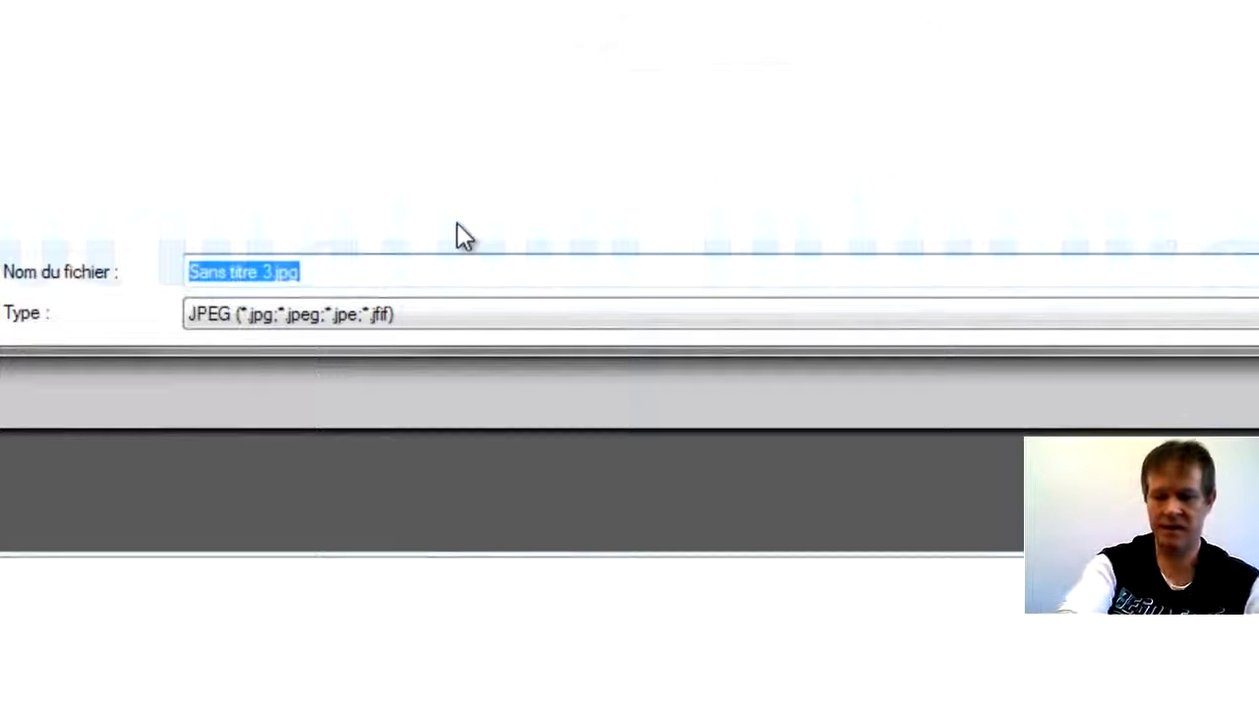
type("MIN1")
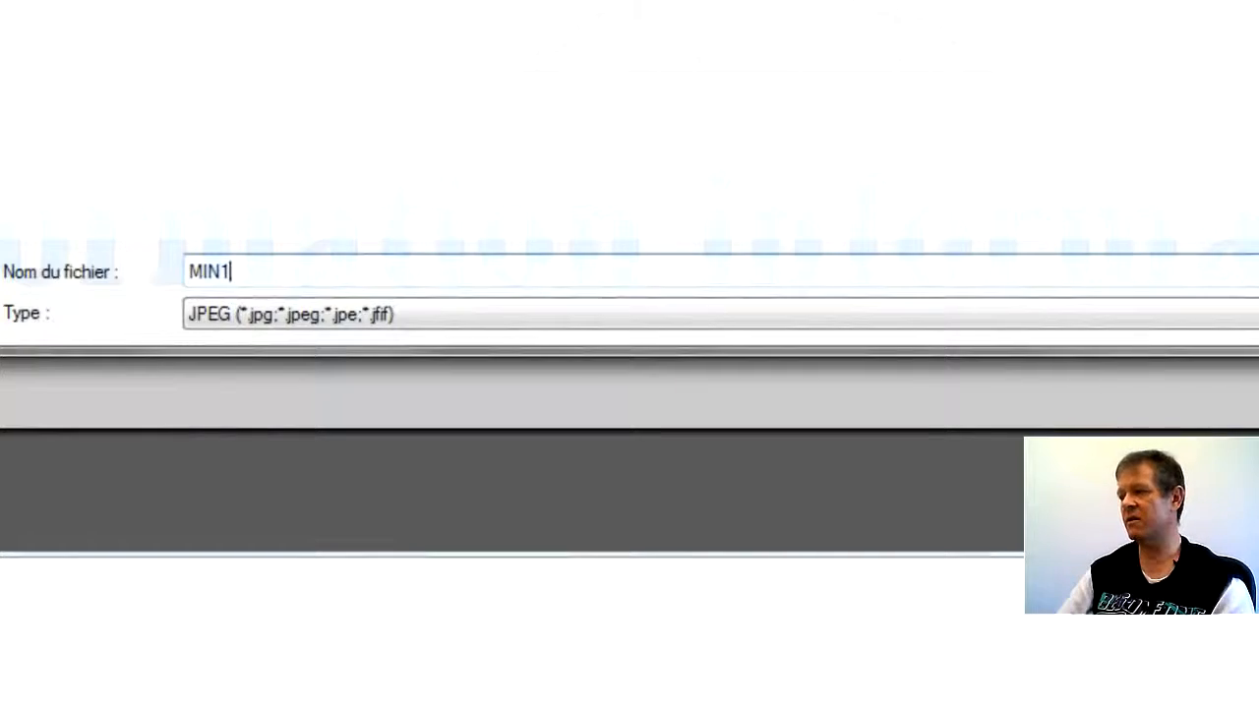
key("Return")
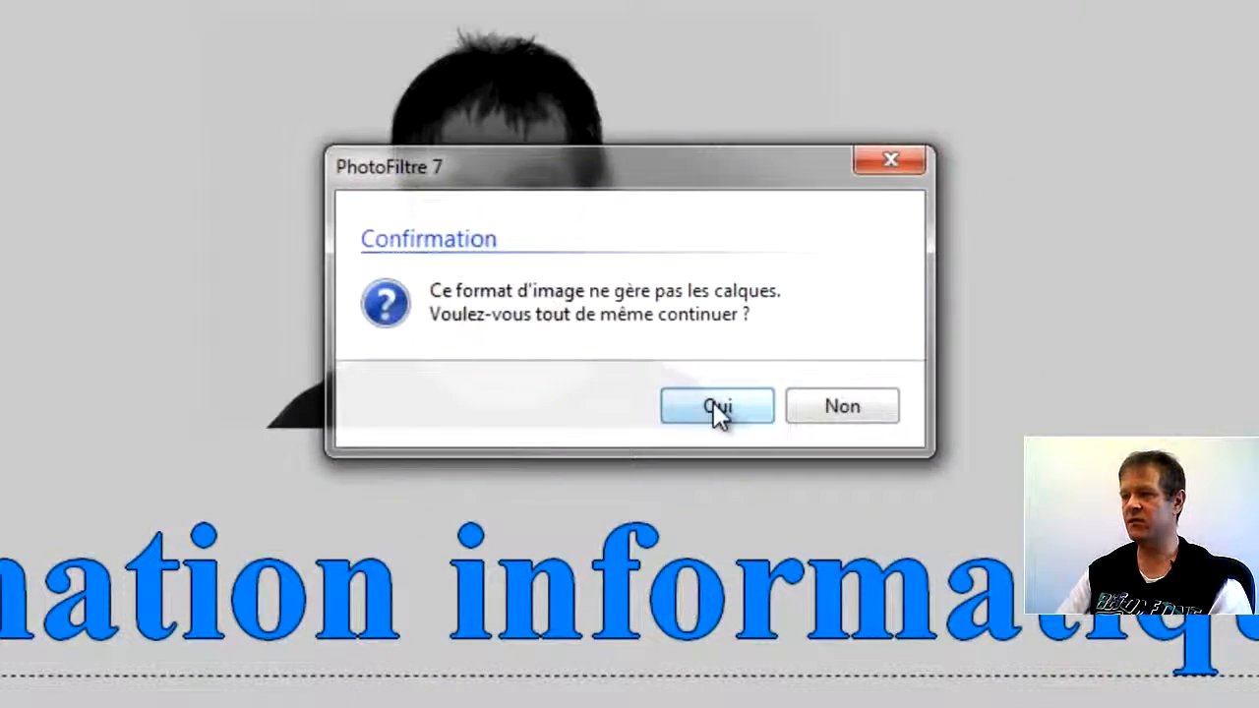
left_click(927, 99)
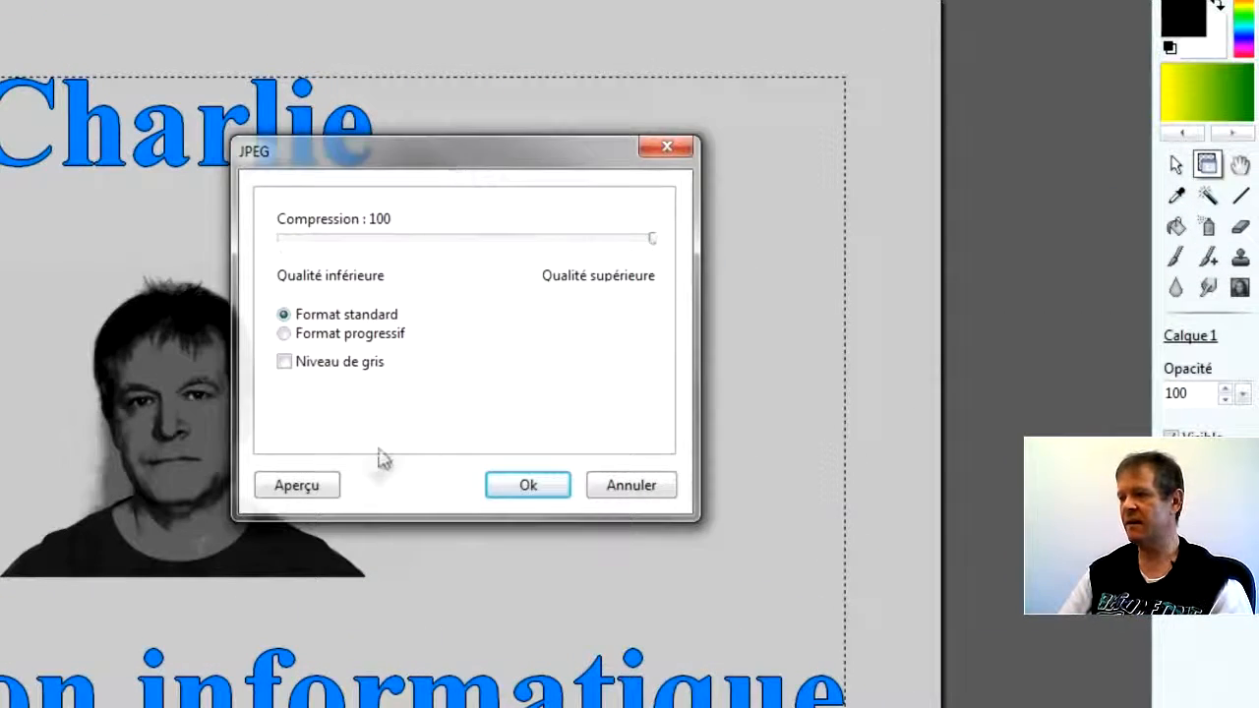
left_click(326, 491)
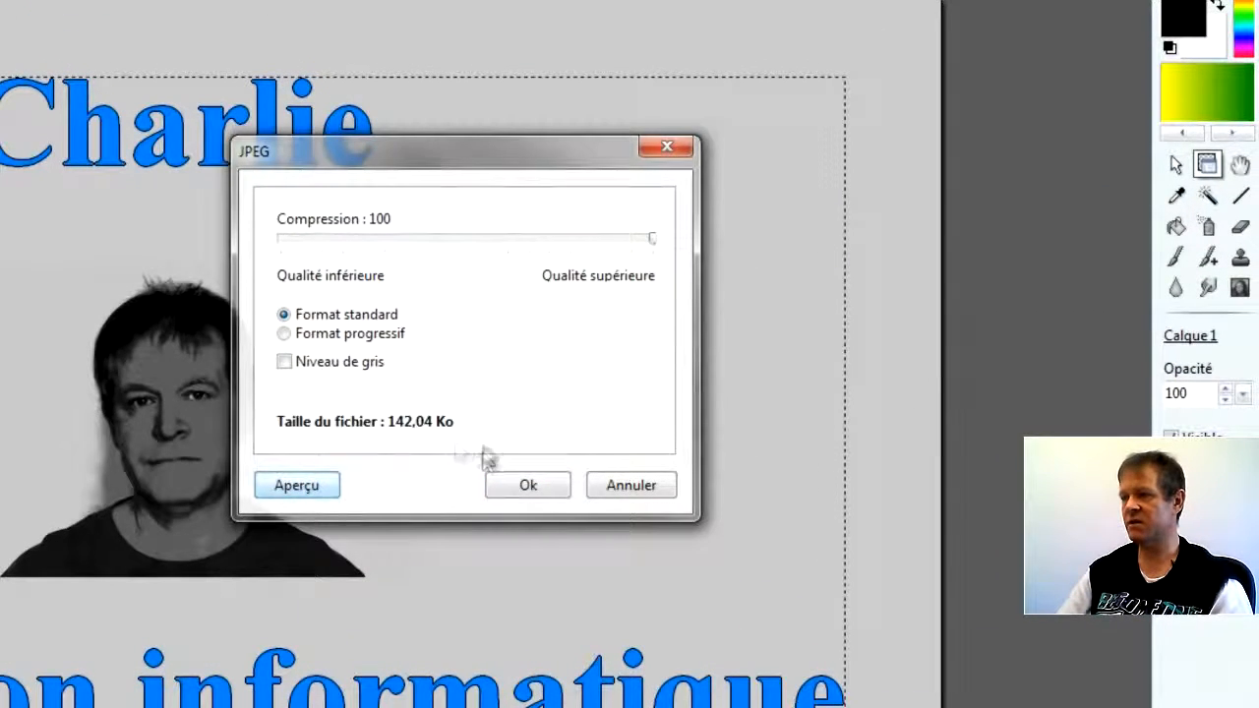
left_click(532, 489)
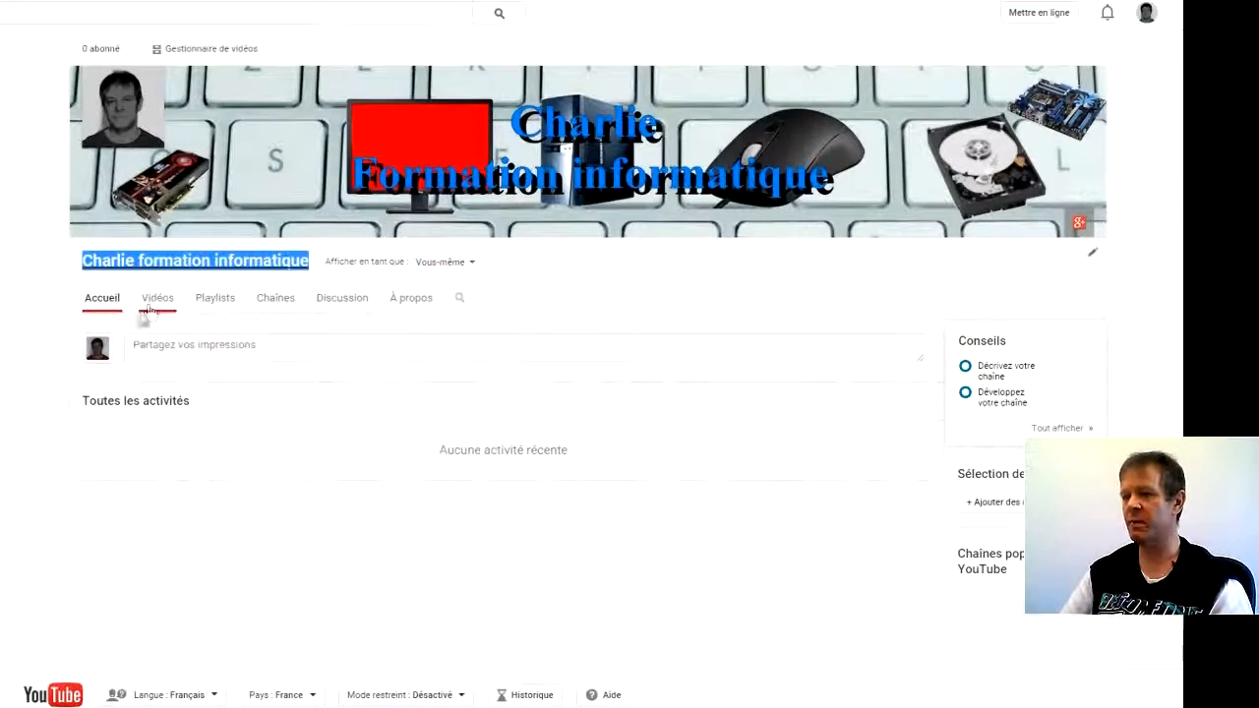
On YouTube, edit the TEST MINIATURE PERSO video and upload MIN1 as its custom thumbnail.
left_click(234, 51)
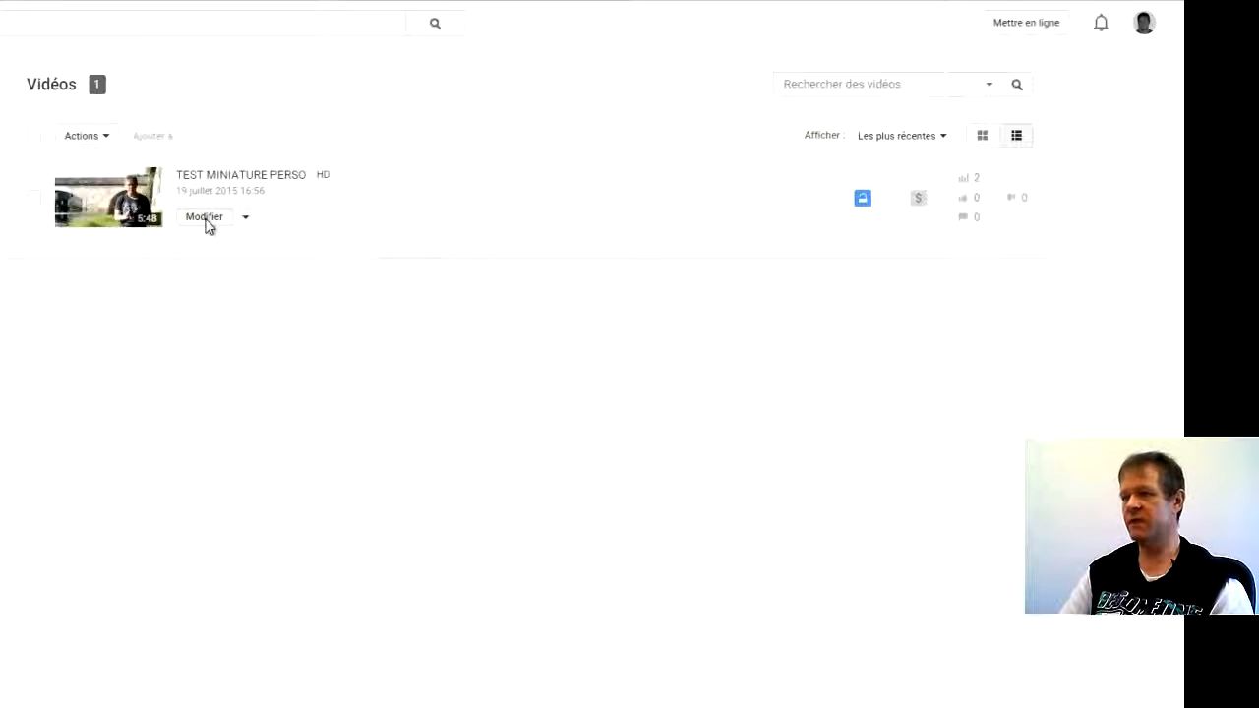
left_click(206, 225)
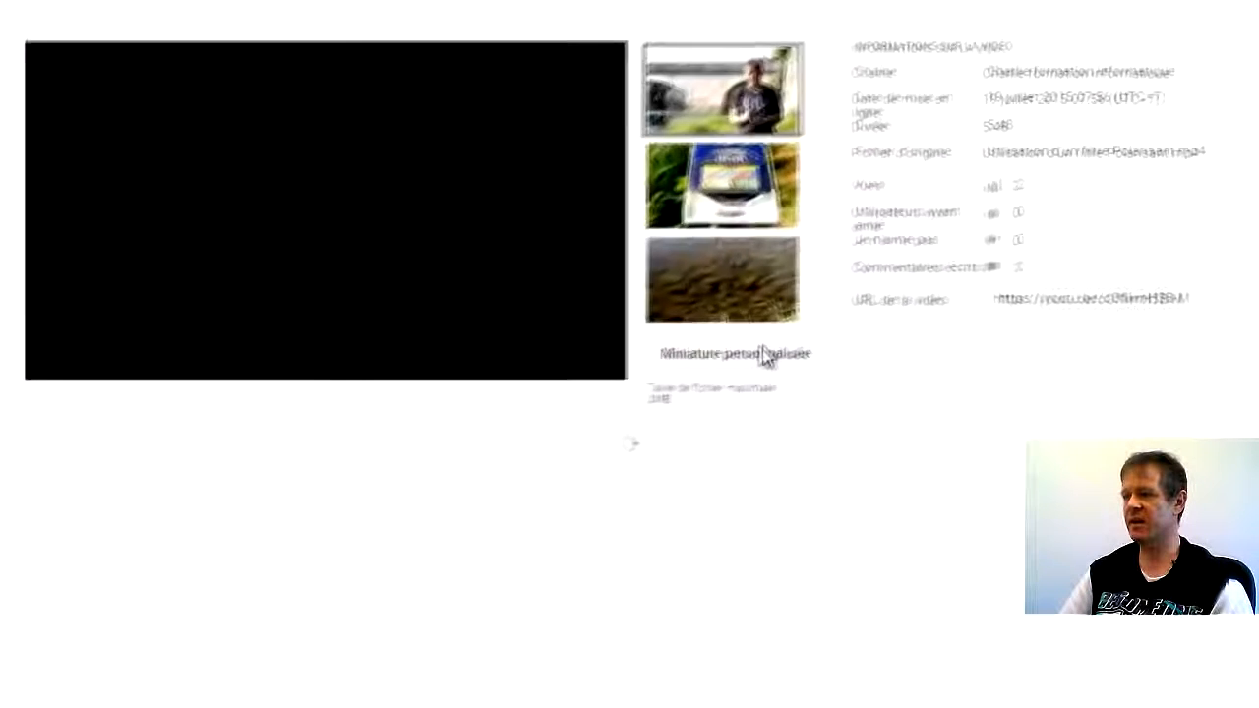
left_click(768, 360)
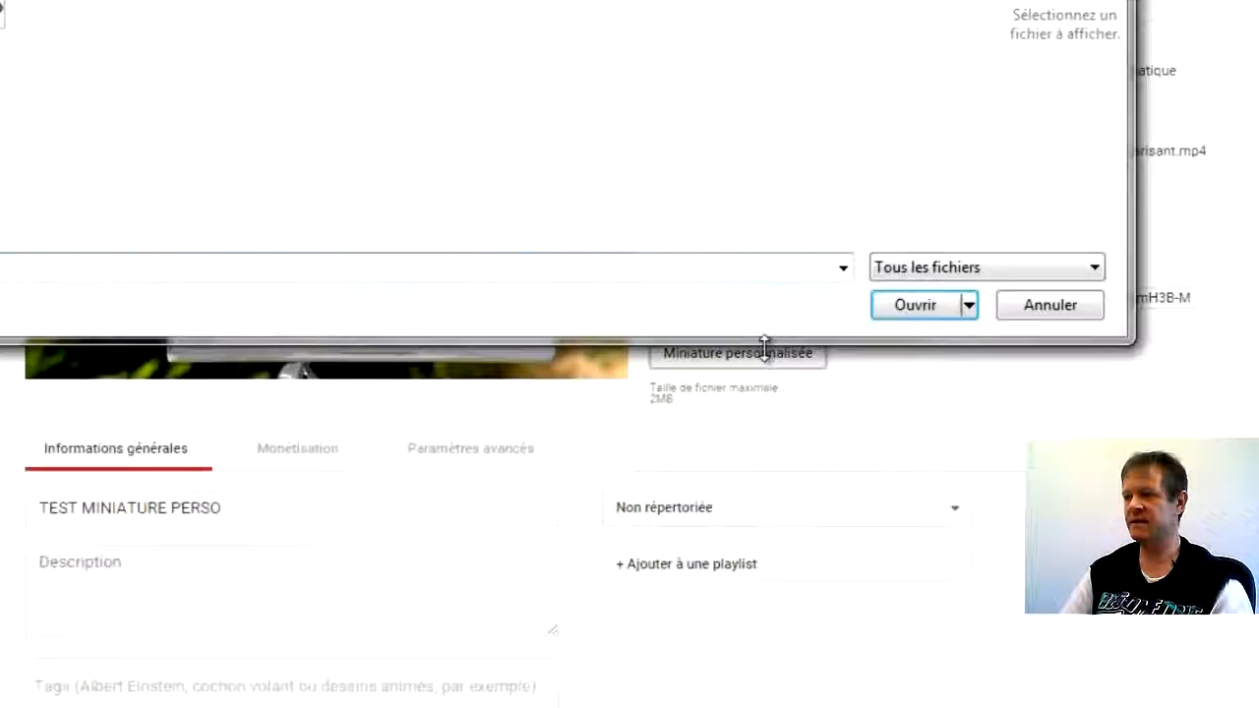
left_click(781, 54)
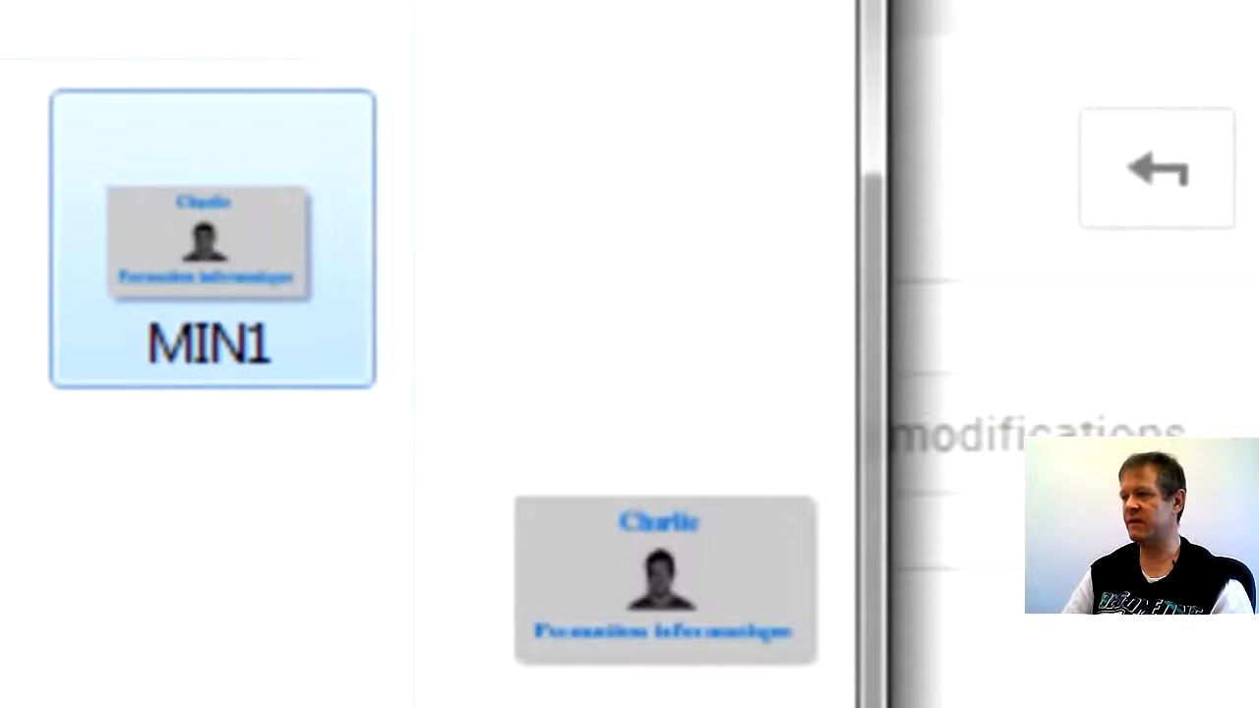
key("Return")
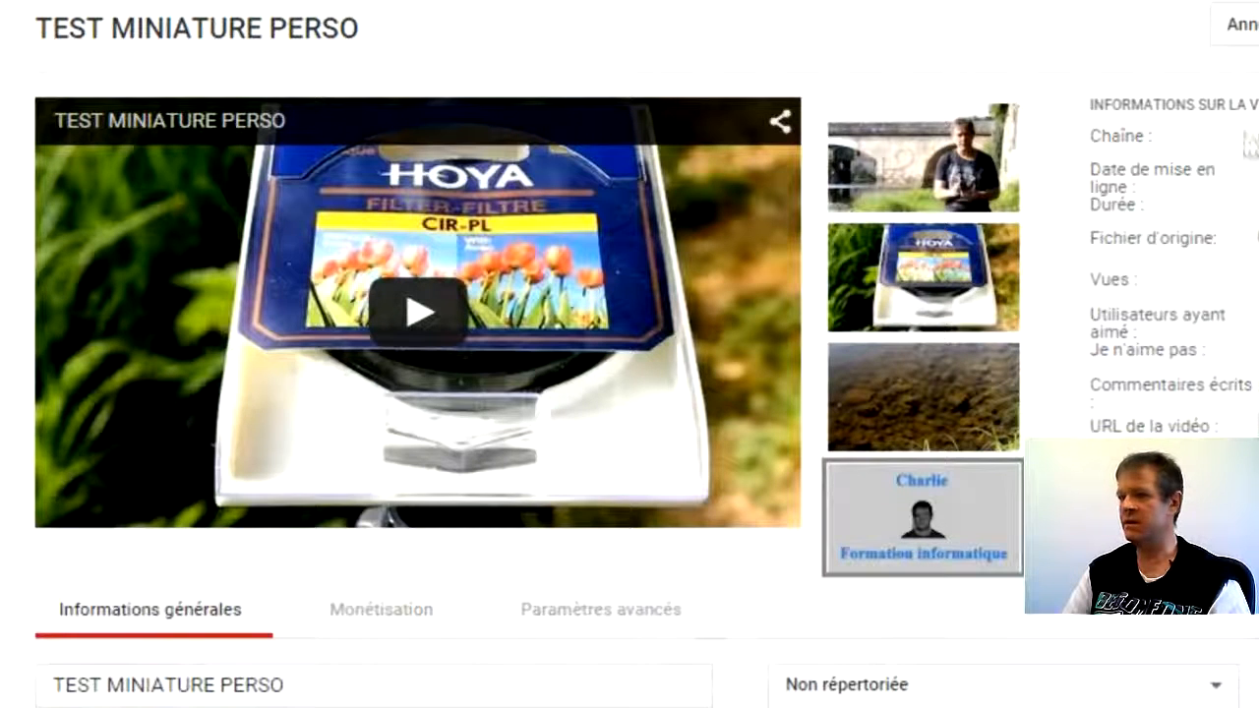
key("alt+Left")
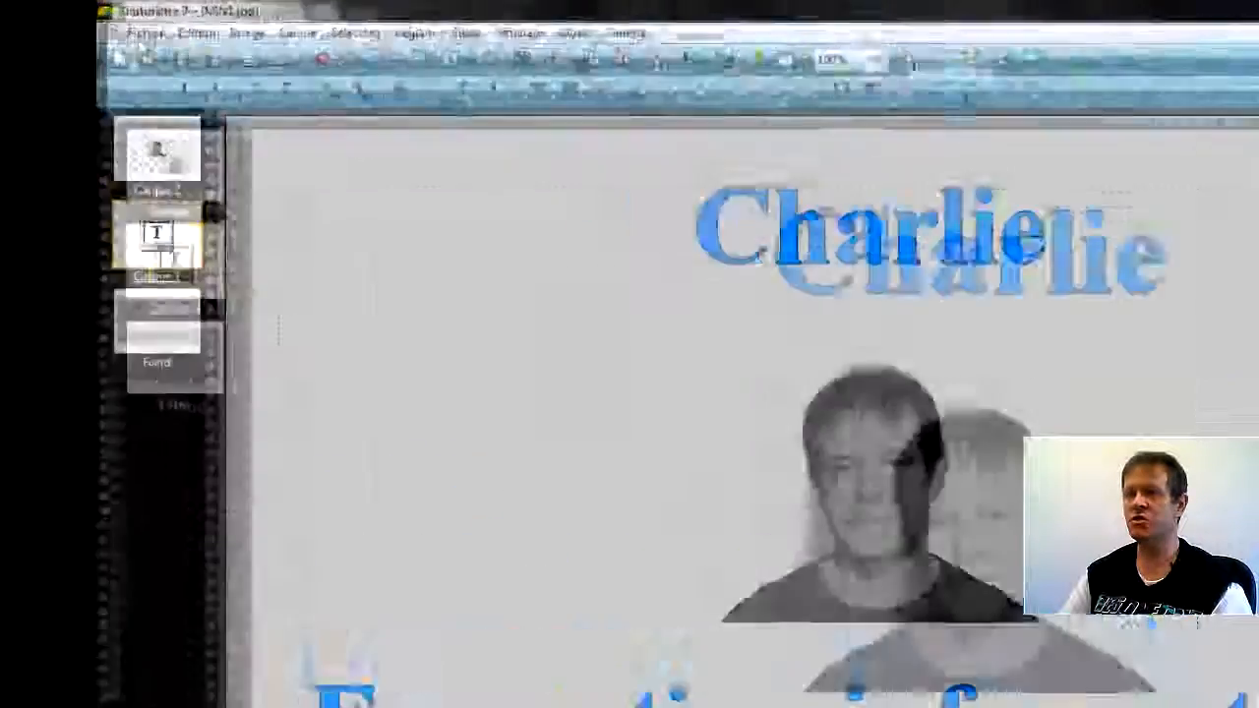
Switch to PhotoFiltre 7 and create a new 1280 × 720 pixel image with a white background.
left_click(93, 21)
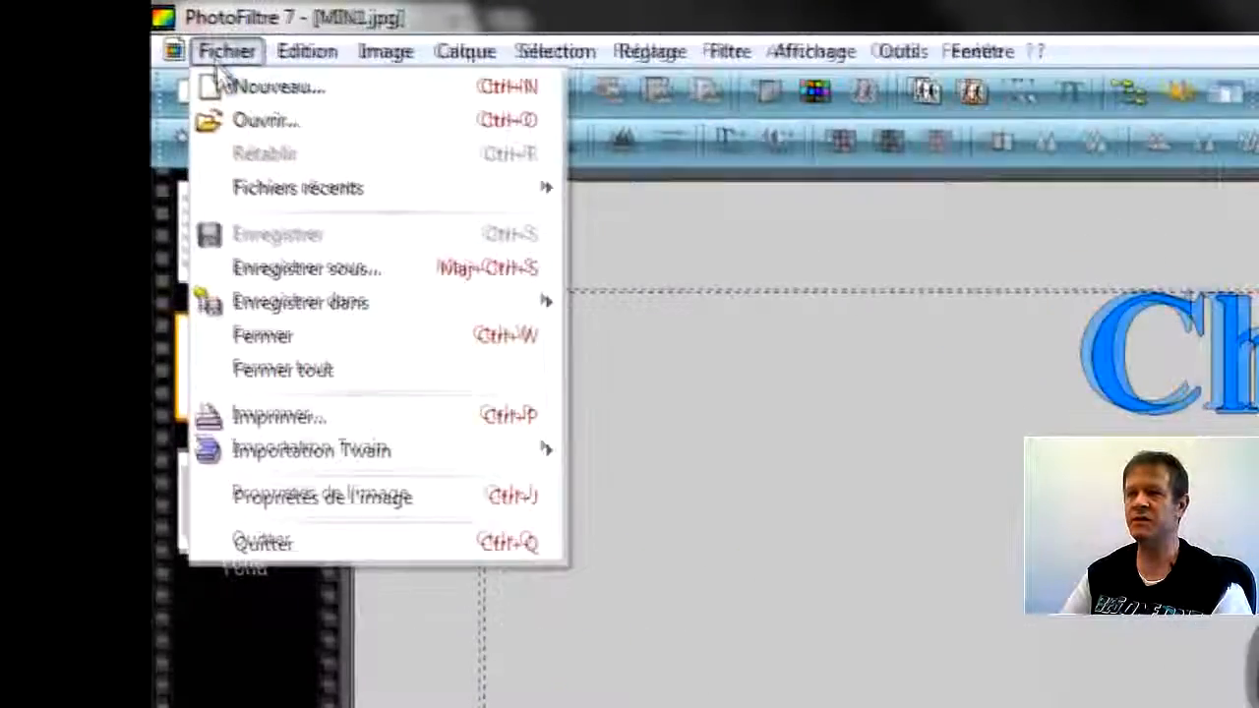
left_click(262, 92)
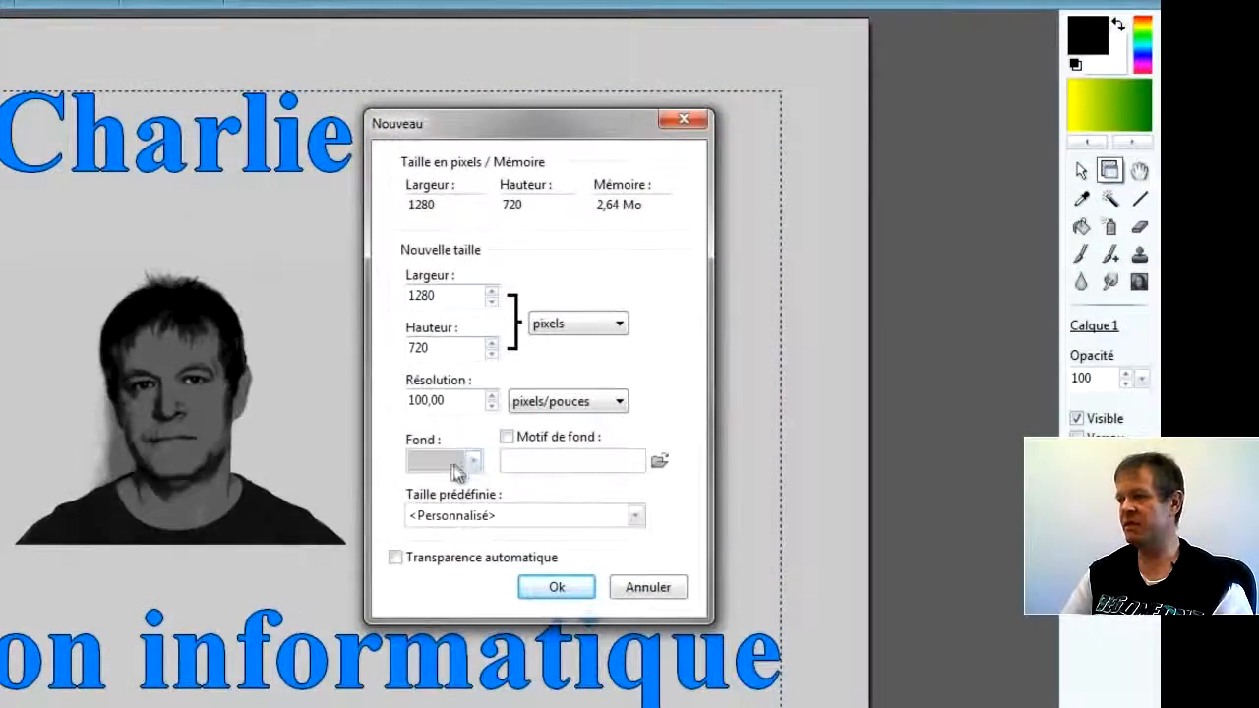
left_click(462, 464)
left_click(239, 336)
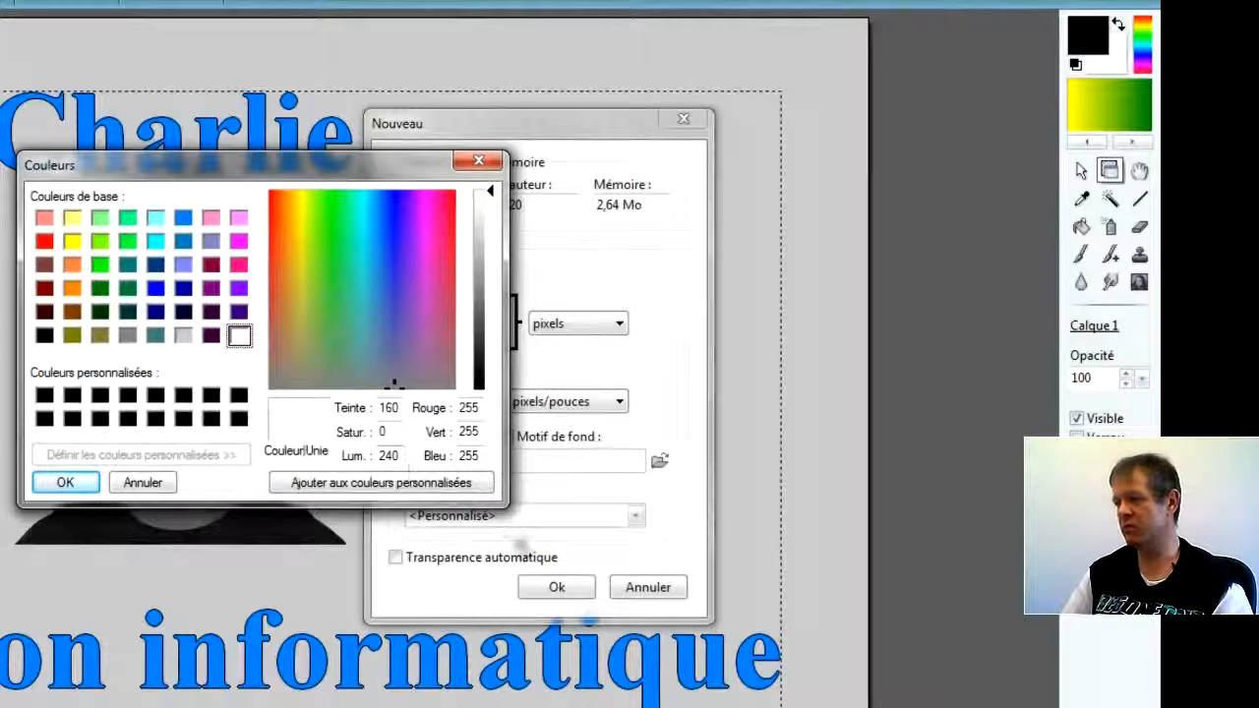
left_click(77, 483)
left_click(554, 588)
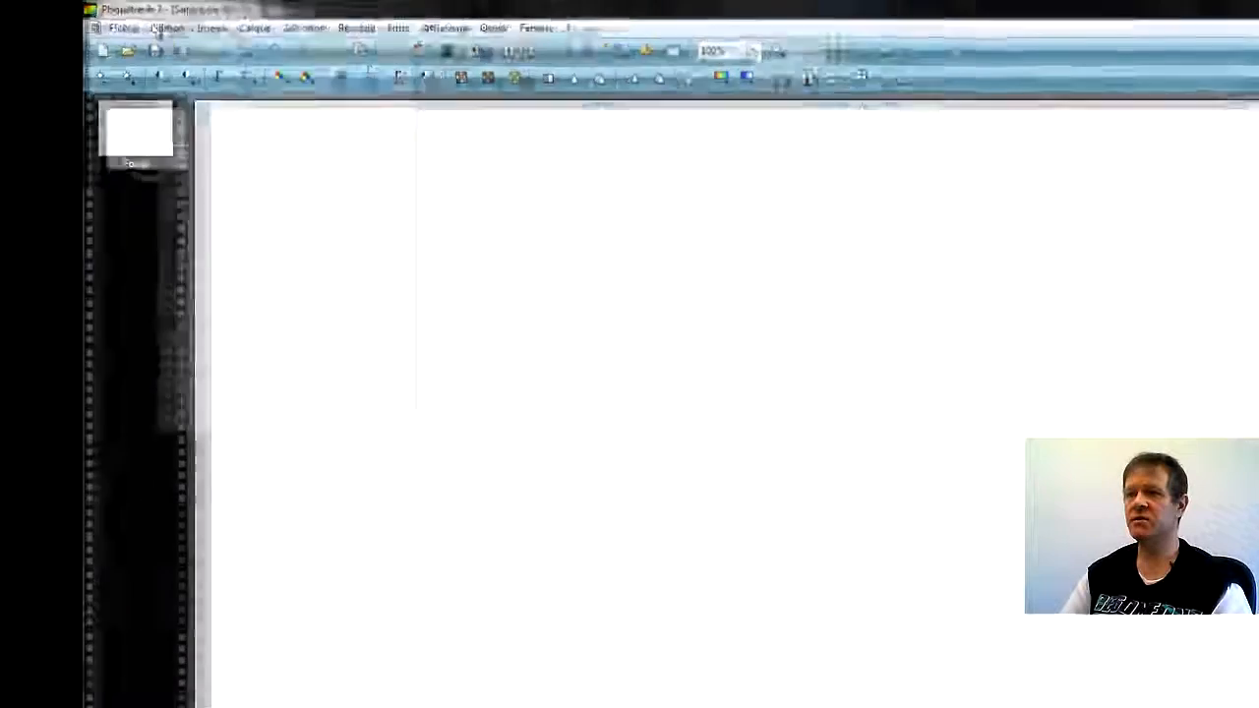
Copy the blank white image into MIN1.jpg as a new layer and place it below the text layer.
left_click(164, 29)
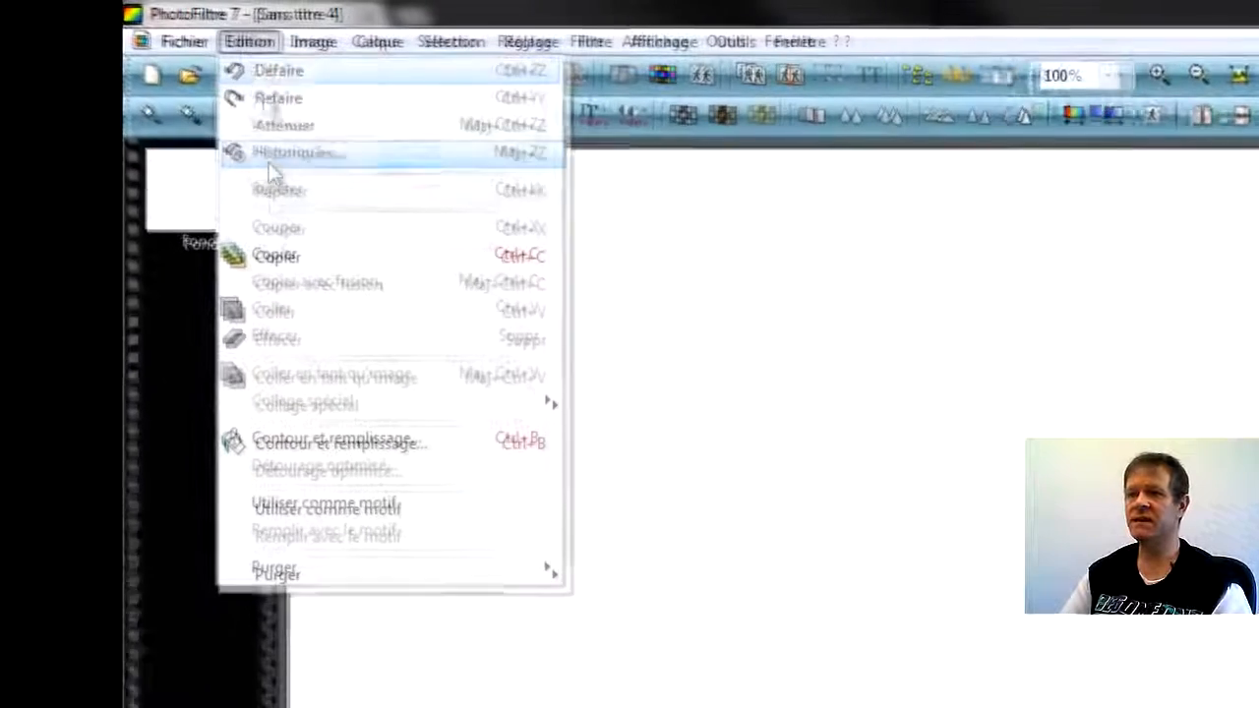
left_click(188, 174)
left_click(537, 30)
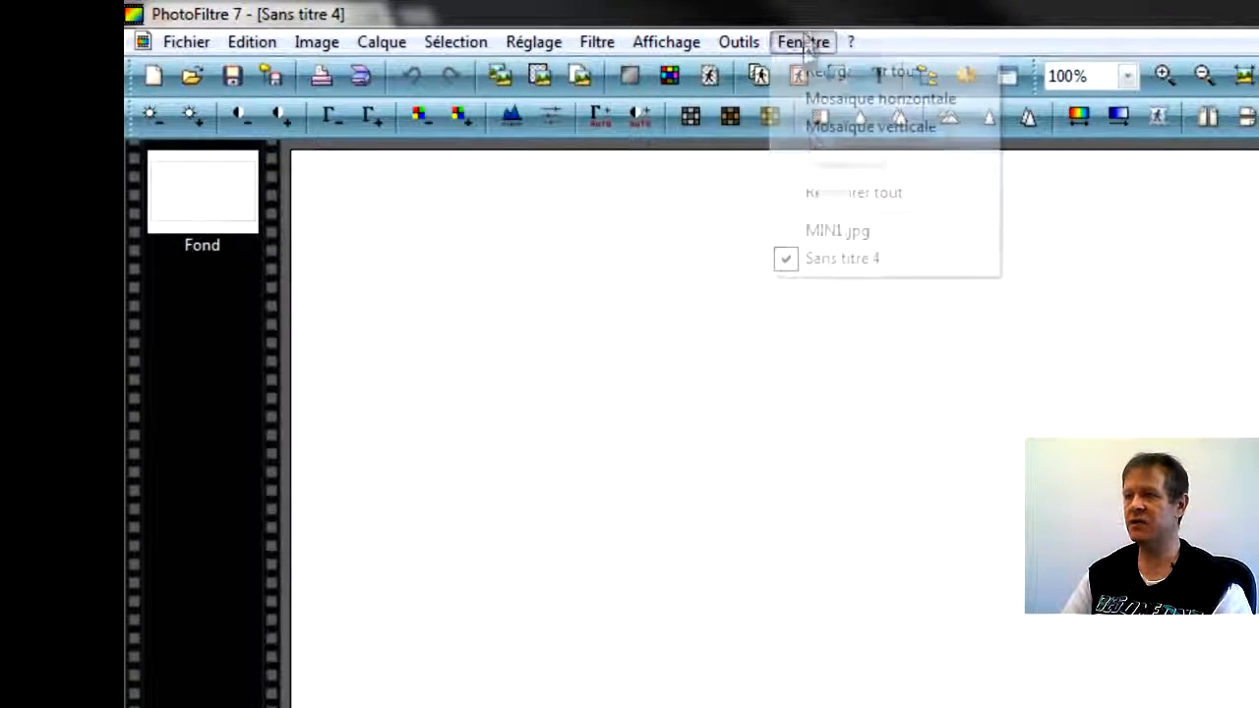
left_click(841, 232)
left_click(187, 49)
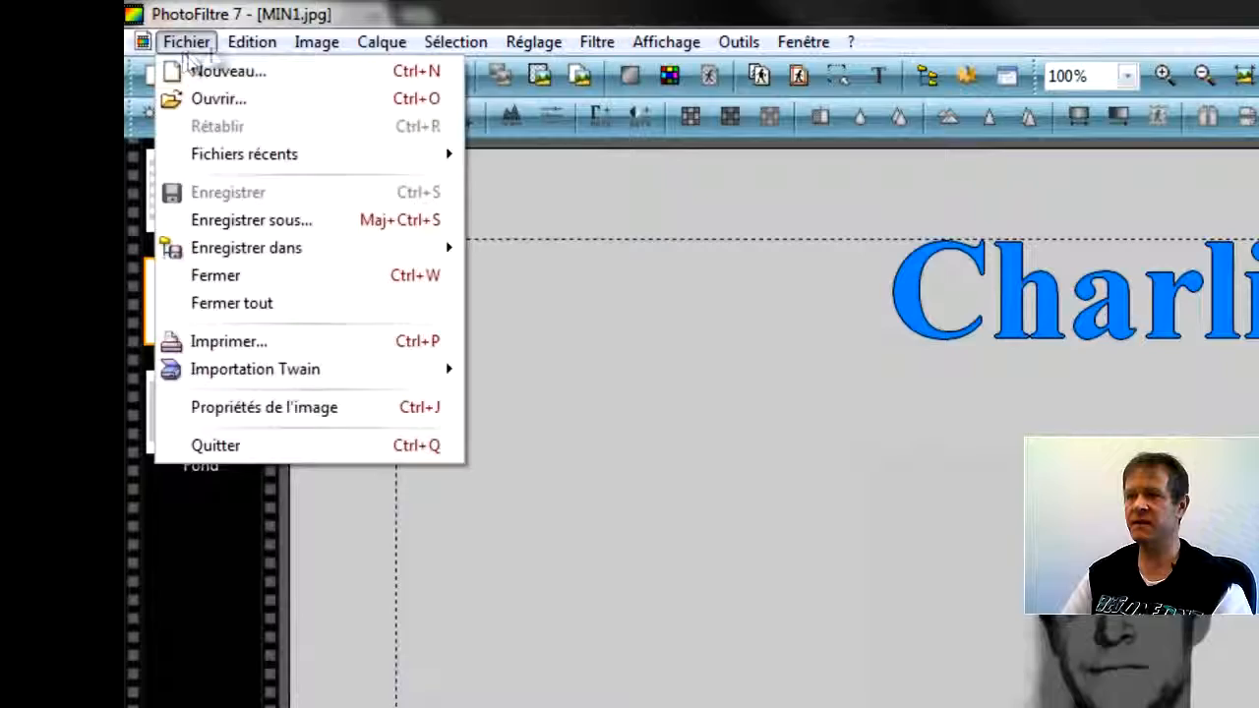
mouse_move(252, 42)
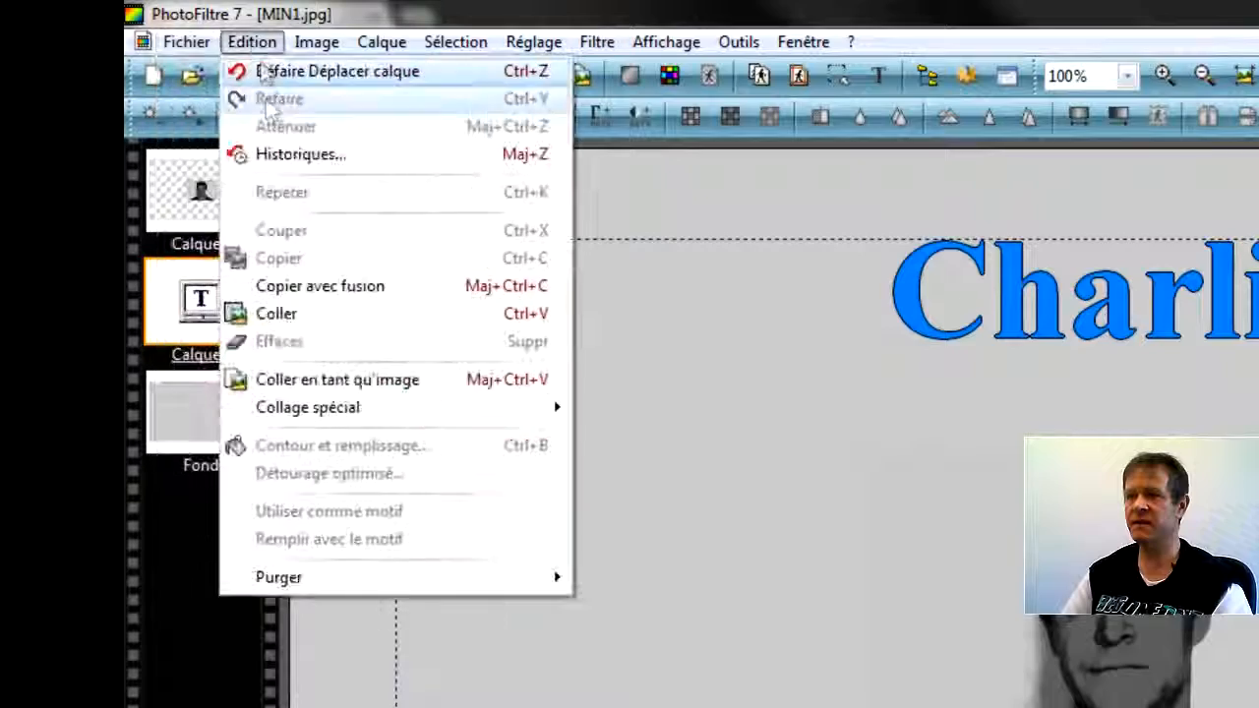
left_click(283, 323)
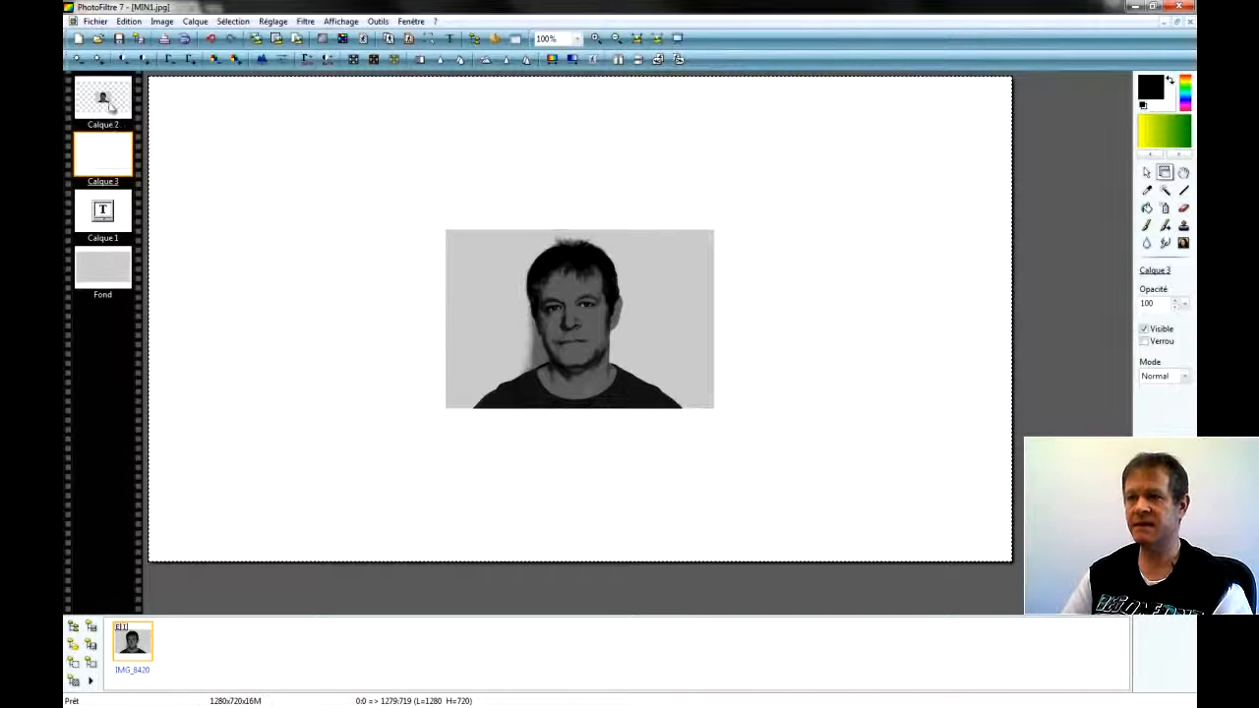
left_click_drag(114, 212, 114, 152)
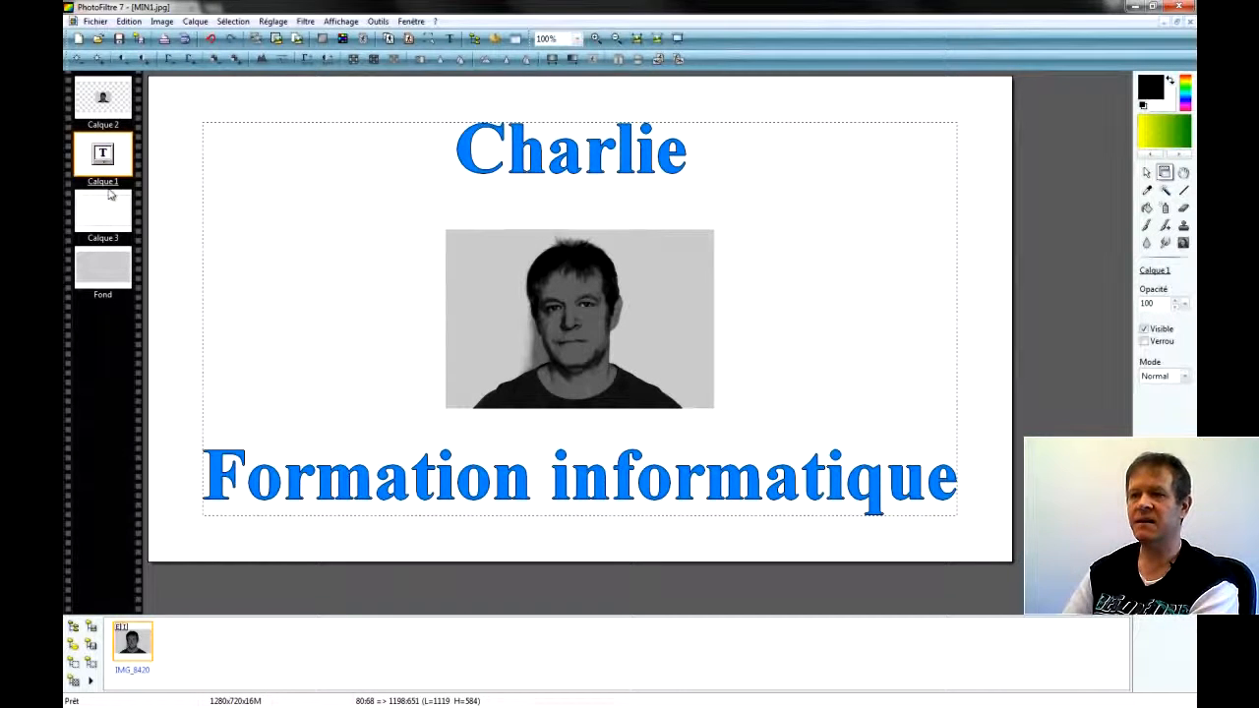
Edit the text layer: put Formation and Informatique on separate lines, remove one blank line above them, and left-align the text.
double_click(103, 157)
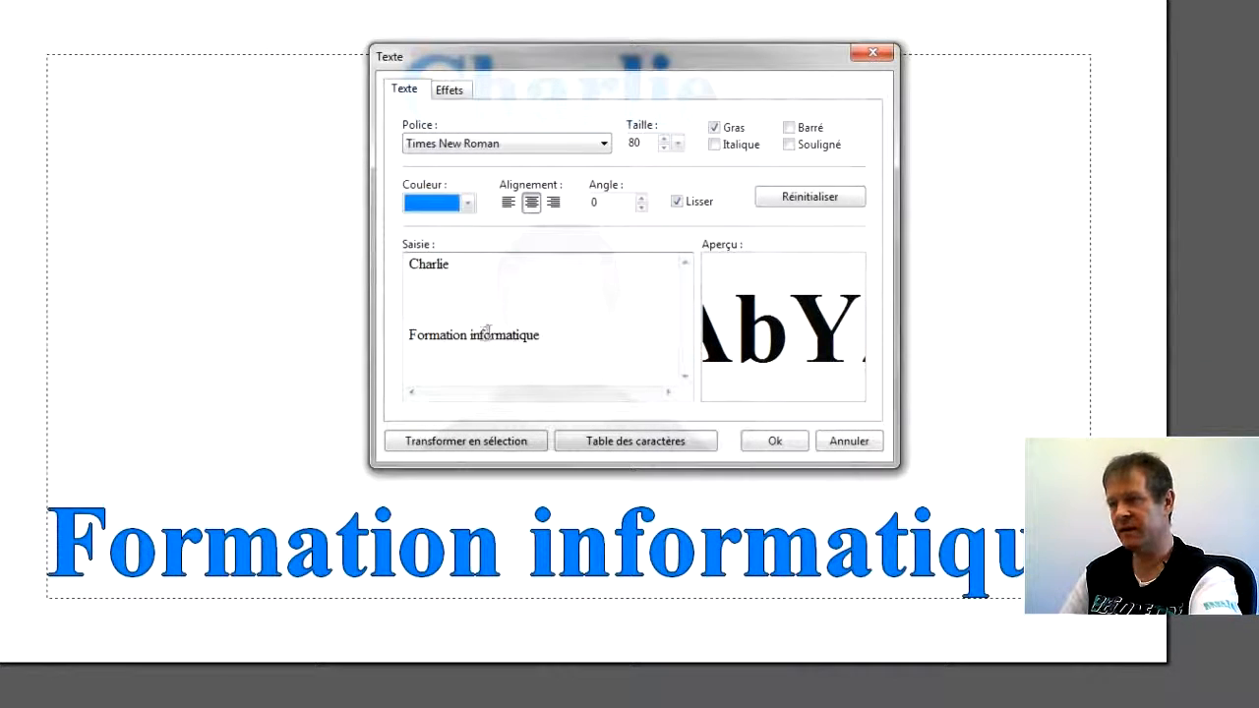
key("Return")
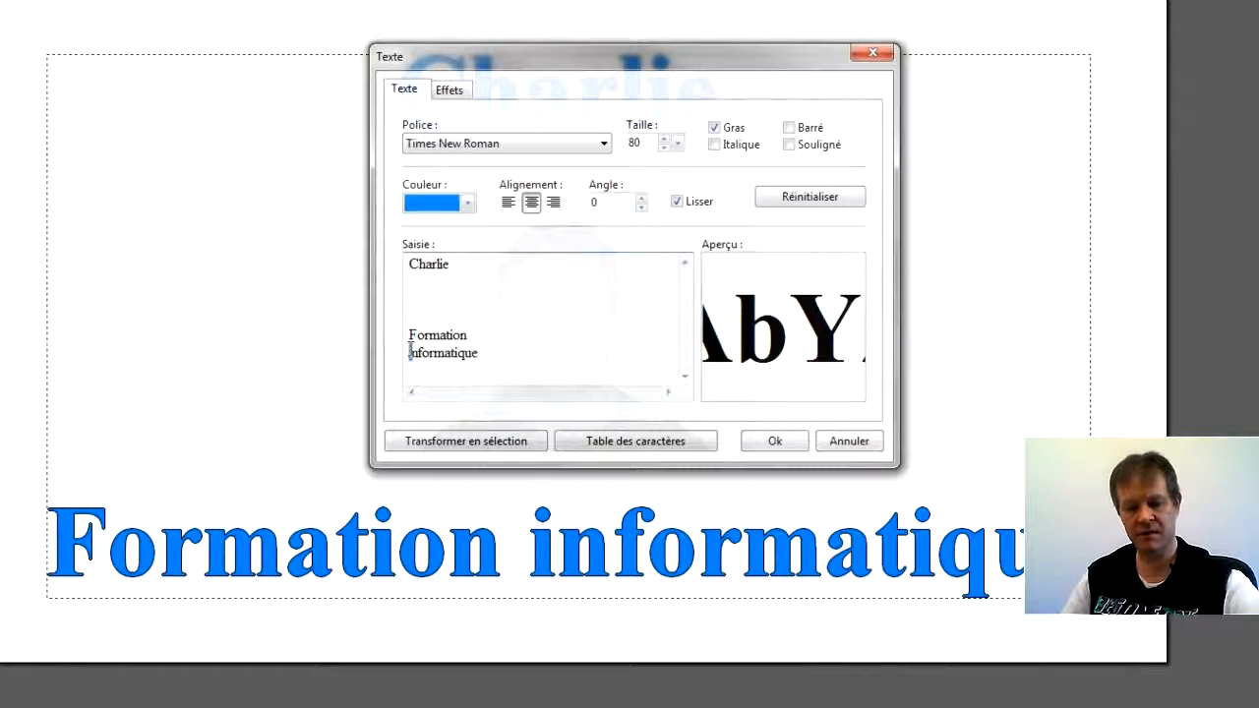
key("Delete")
type("I")
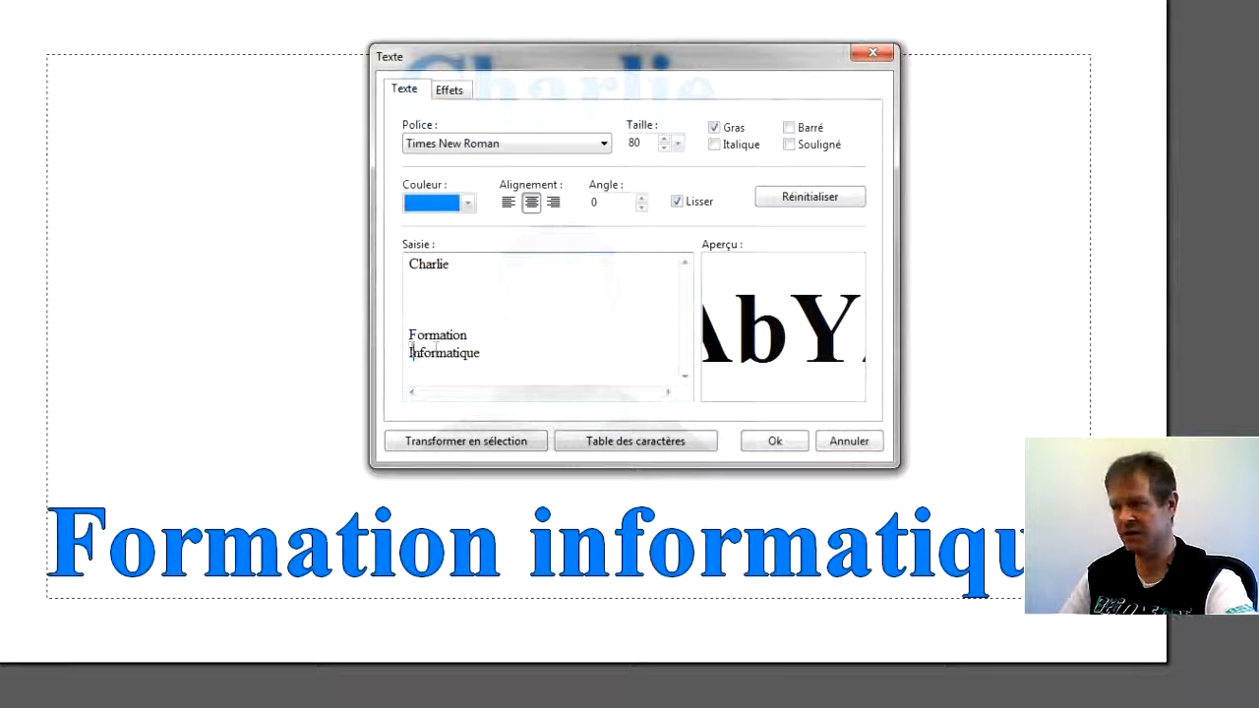
left_click(431, 311)
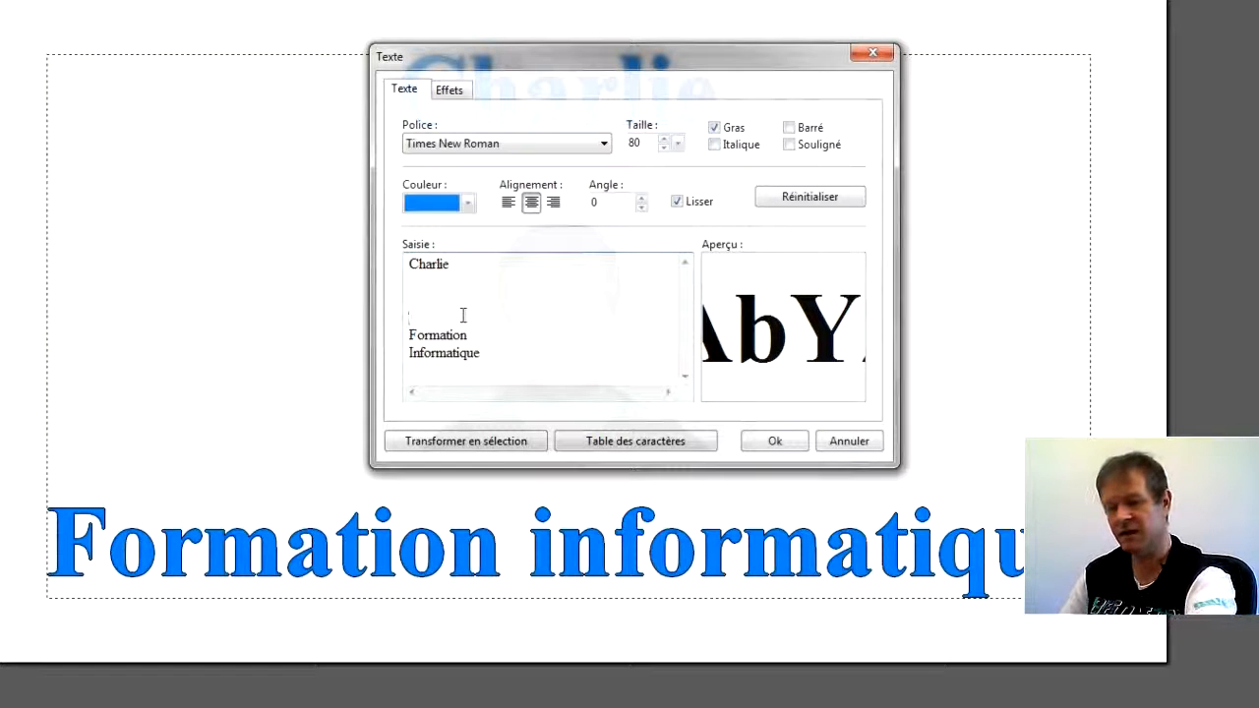
key("BackSpace")
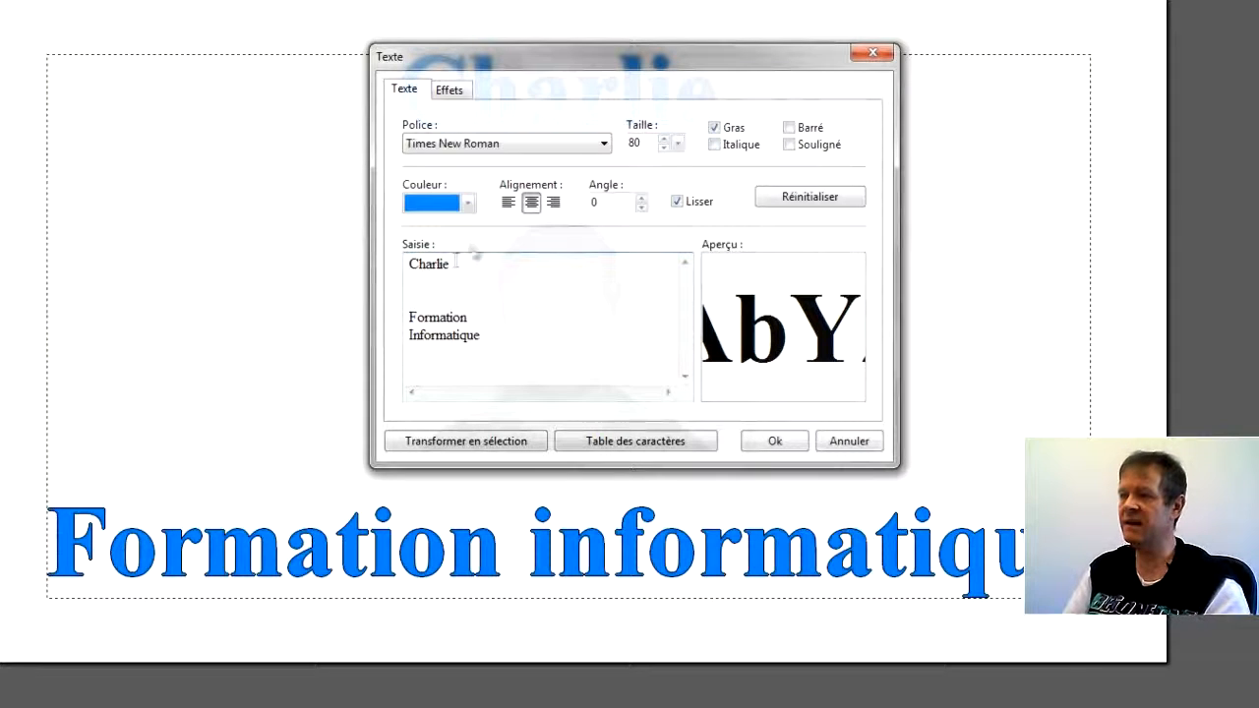
left_click(507, 203)
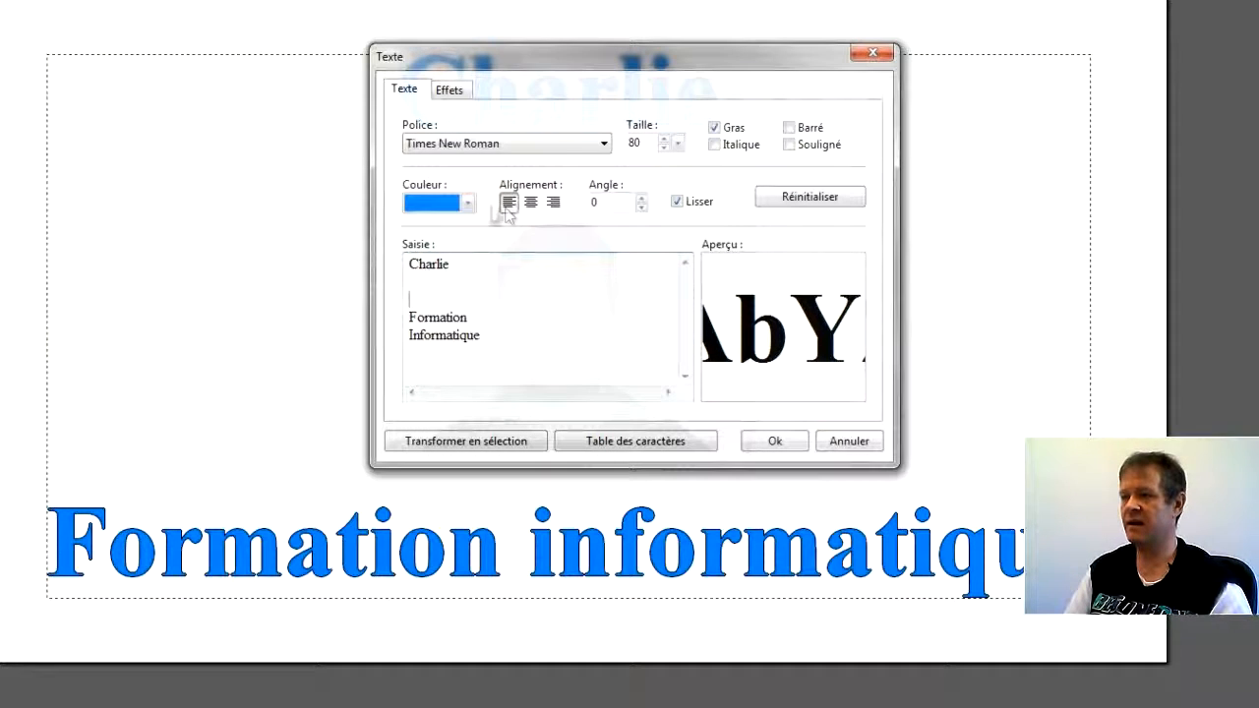
left_click(793, 444)
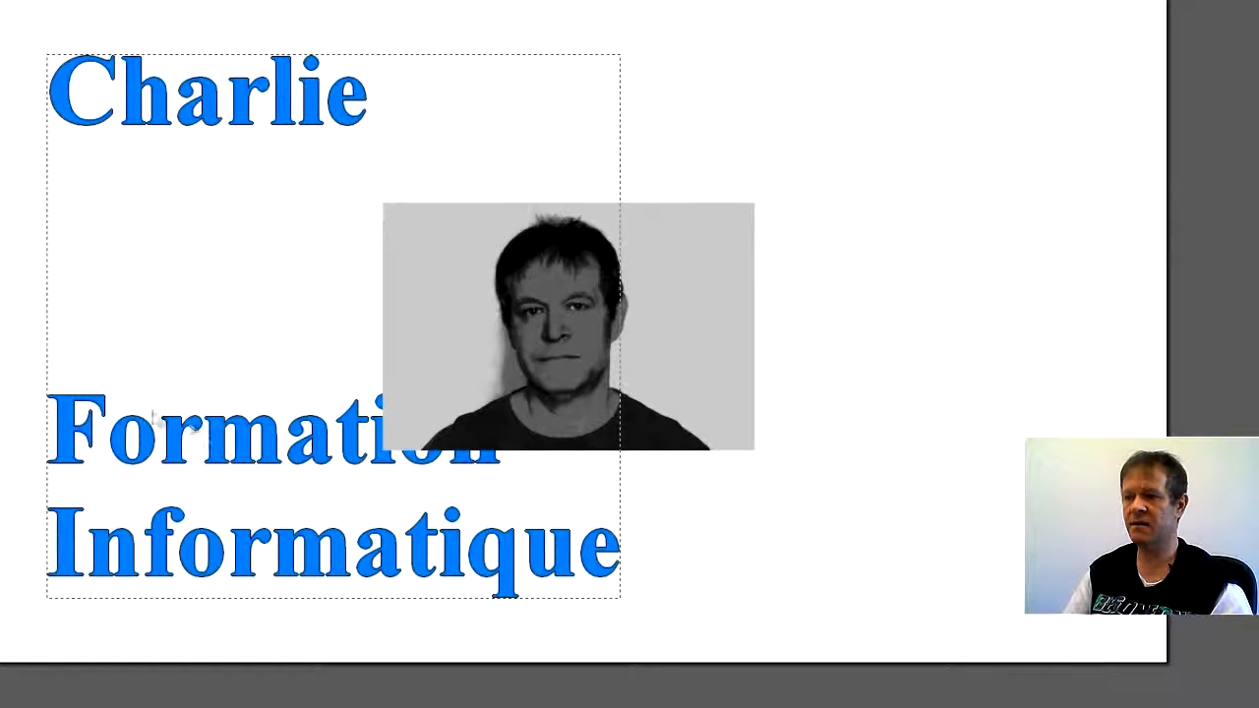
Nudge the text layer toward the image's left edge and adjust its height, to about X 16, Y 52.
key("Left")
key("Left")
key("Left")
key("Left")
key("Left")
key("Left")
key("Left")
key("Left")
key("Left")
key("Left")
key("Left")
key("Left")
key("Left")
key("Left")
key("Left")
key("Left")
key("Left")
key("Left")
key("Left")
key("Left")
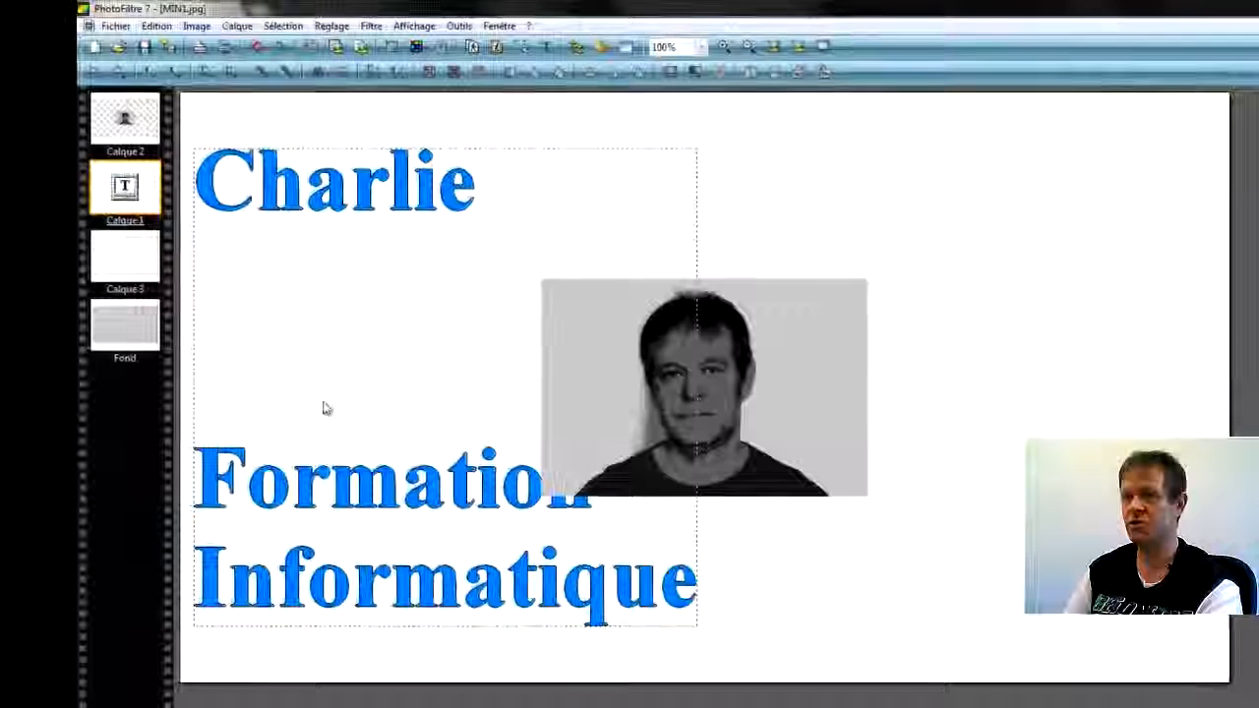
key("Up")
key("Up")
key("Up")
key("Up")
key("Up")
key("Up")
key("Up")
key("Up")
key("Up")
key("Up")
key("Up")
key("Up")
key("Up")
key("Up")
key("Up")
key("Up")
key("Up")
key("Up")
key("Up")
key("Up")
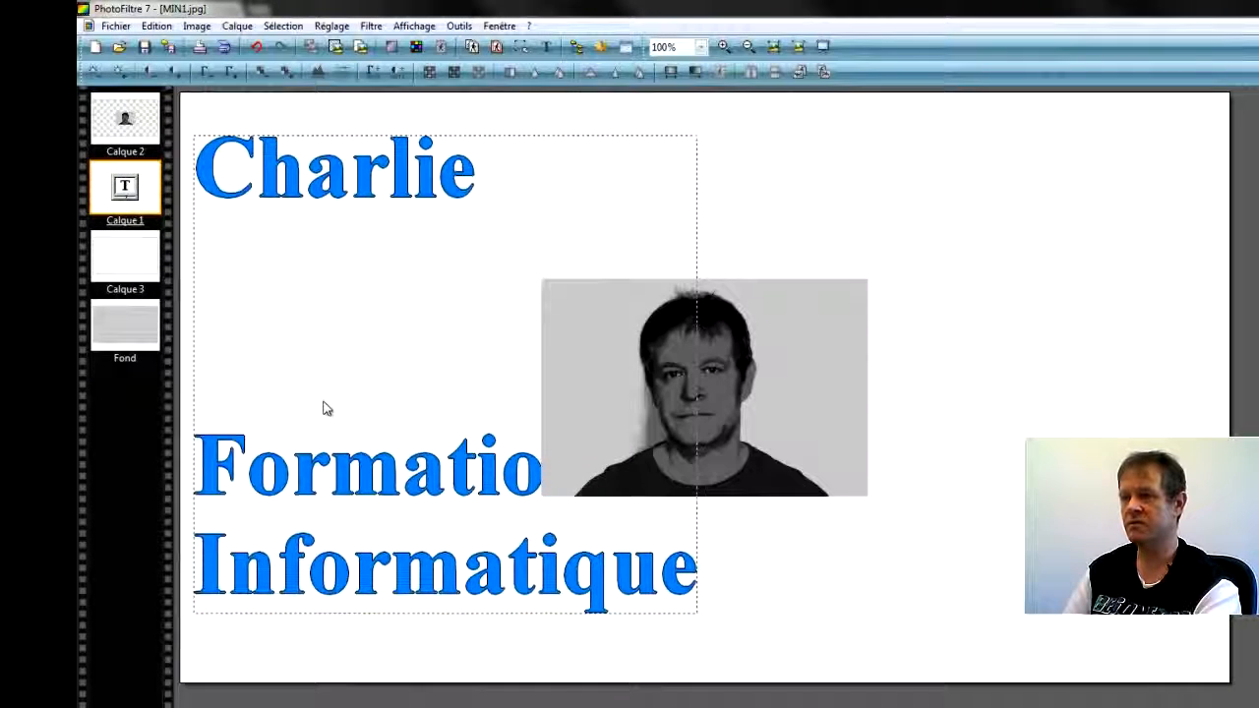
key("Down")
key("Down")
key("Down")
key("Down")
key("Down")
key("Down")
key("Down")
key("Down")
key("Down")
key("Down")
key("Down")
key("Down")
key("Down")
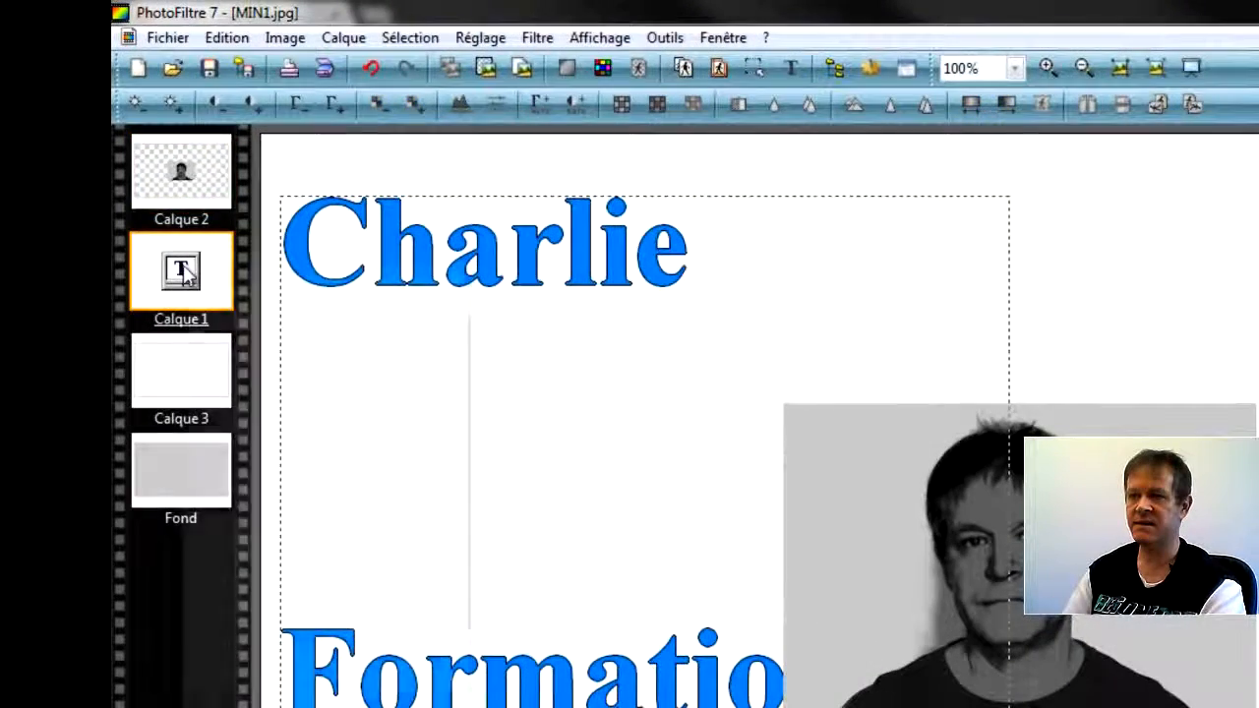
Position the text layer automatically at the image's middle-left and nudge it right to leave a small margin.
right_click(185, 273)
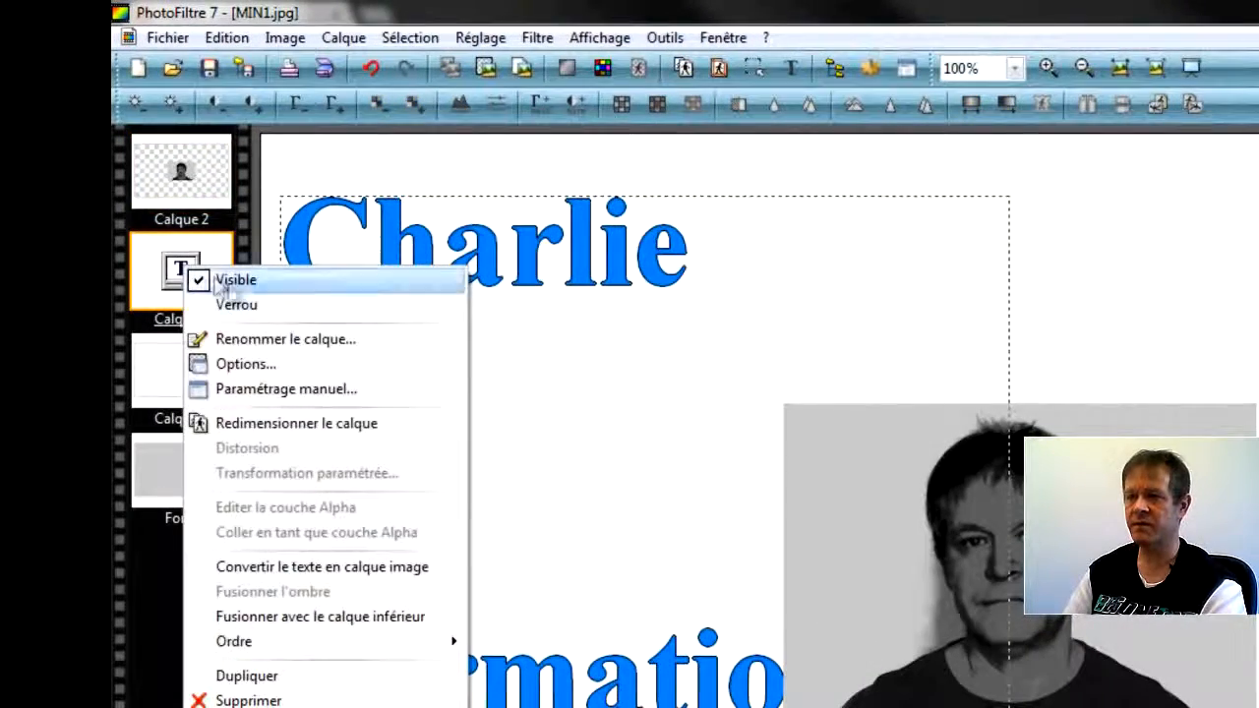
left_click(270, 389)
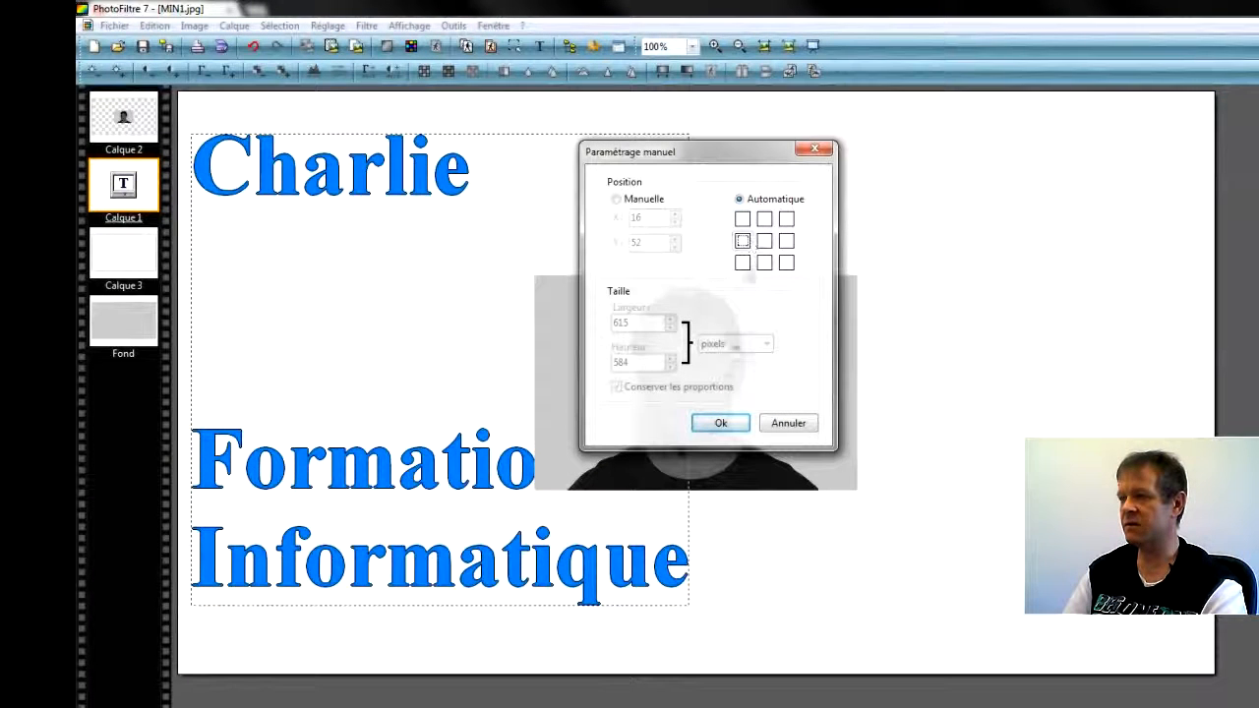
left_click(720, 423)
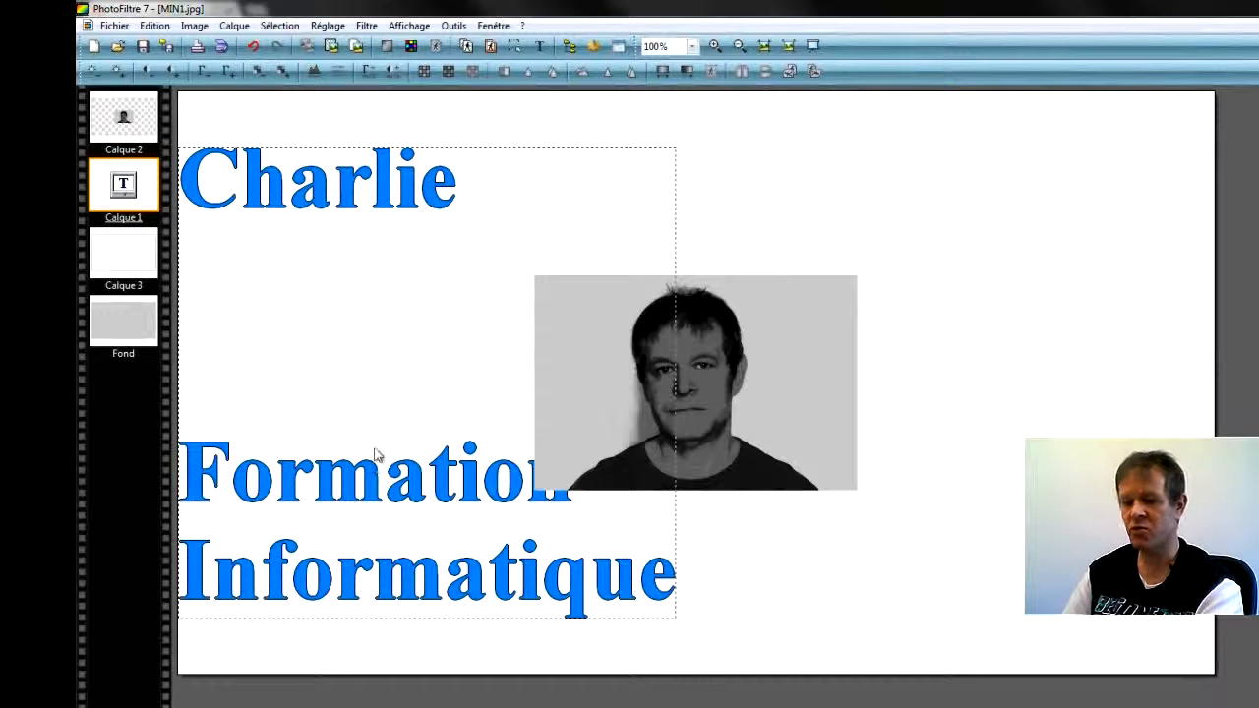
key("Right")
key("Right")
key("Right")
key("Right")
key("Right")
key("Right")
key("Right")
key("Right")
key("Right")
key("Right")
key("Right")
key("Right")
key("Right")
key("Right")
key("Right")
key("Right")
key("Right")
key("Right")
key("Right")
key("Right")
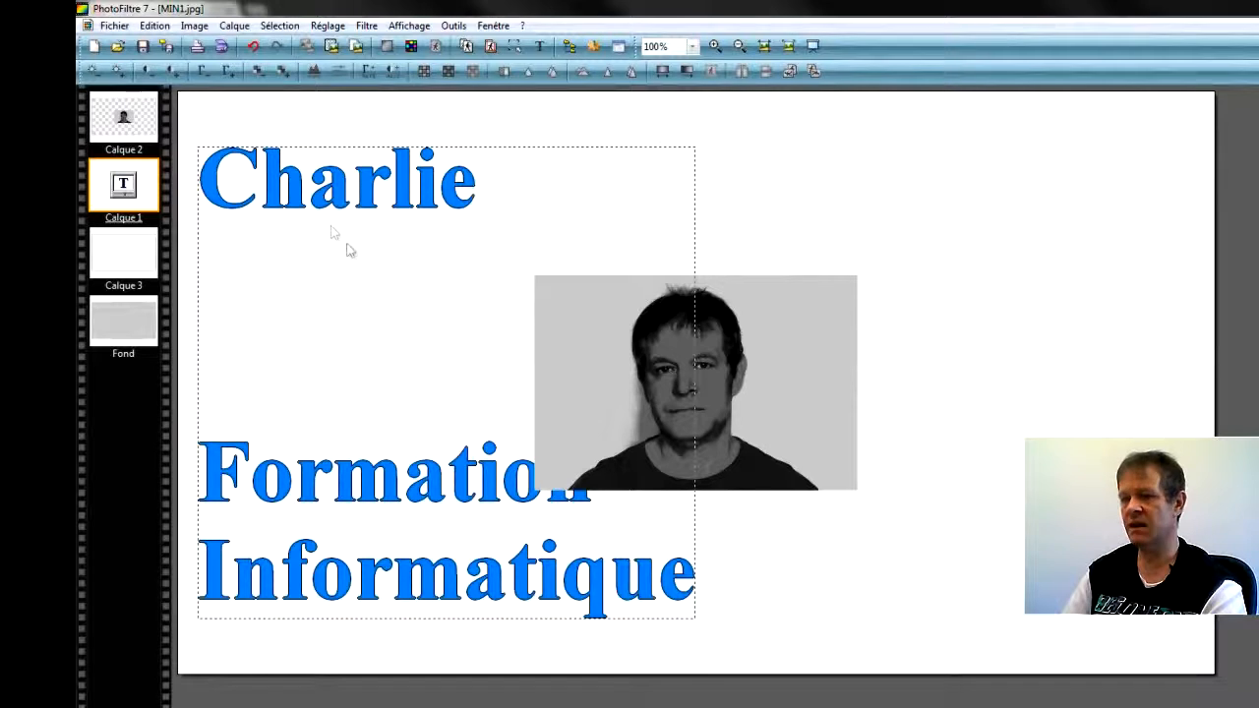
Move the portrait photo into the gap between the first text line and Formation.
left_click_drag(629, 359, 305, 310)
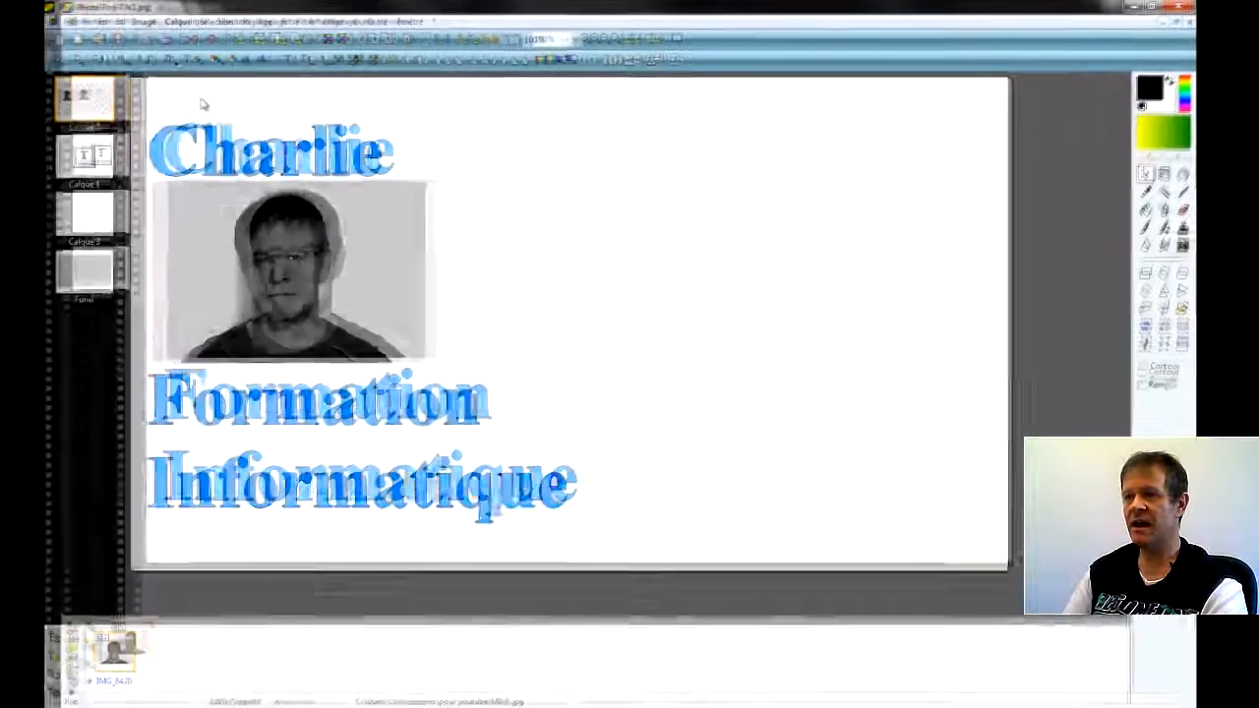
Draw an elliptical selection about 900 × 956 pixels around the text and portrait, extending beyond the image's left, top and bottom edges.
left_click_drag(194, 97, 541, 583)
left_click_drag(545, 310, 630, 311)
left_click_drag(416, 98, 410, 34)
left_click_drag(451, 214, 303, 198)
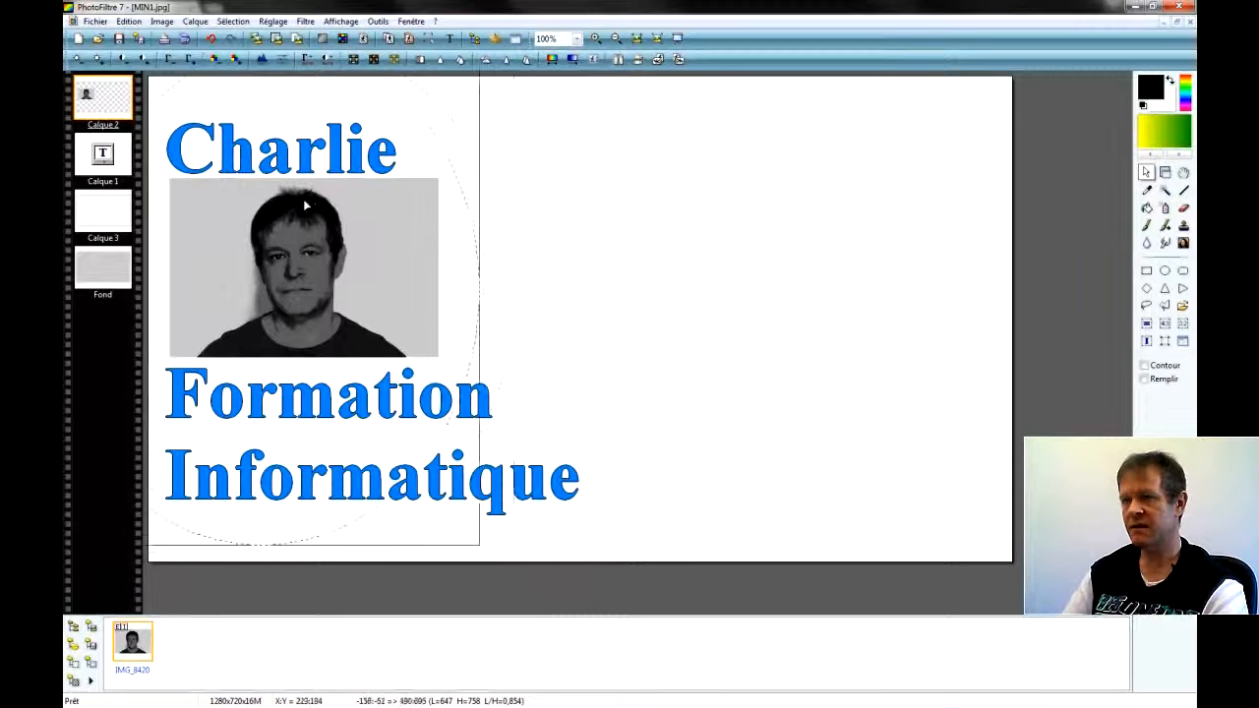
left_click_drag(260, 544, 257, 607)
left_click_drag(480, 328, 650, 347)
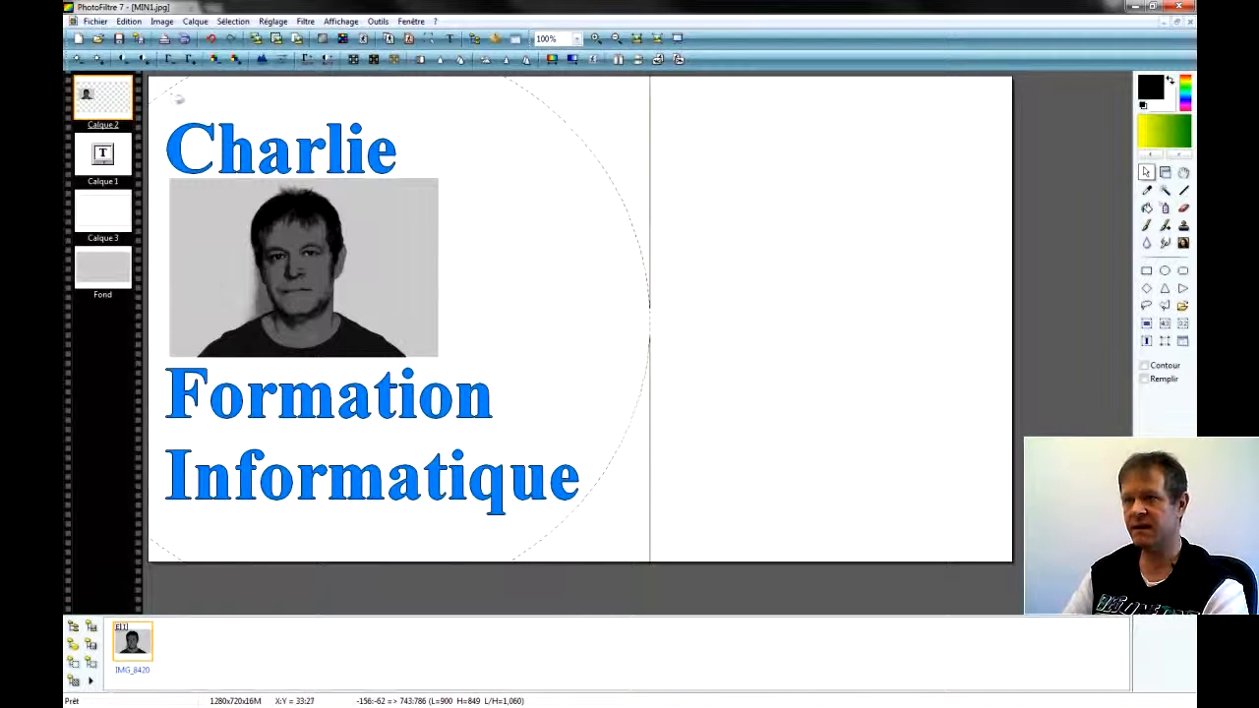
left_click_drag(370, 125, 364, 196)
left_click_drag(344, 119, 354, 51)
left_click_drag(497, 238, 479, 218)
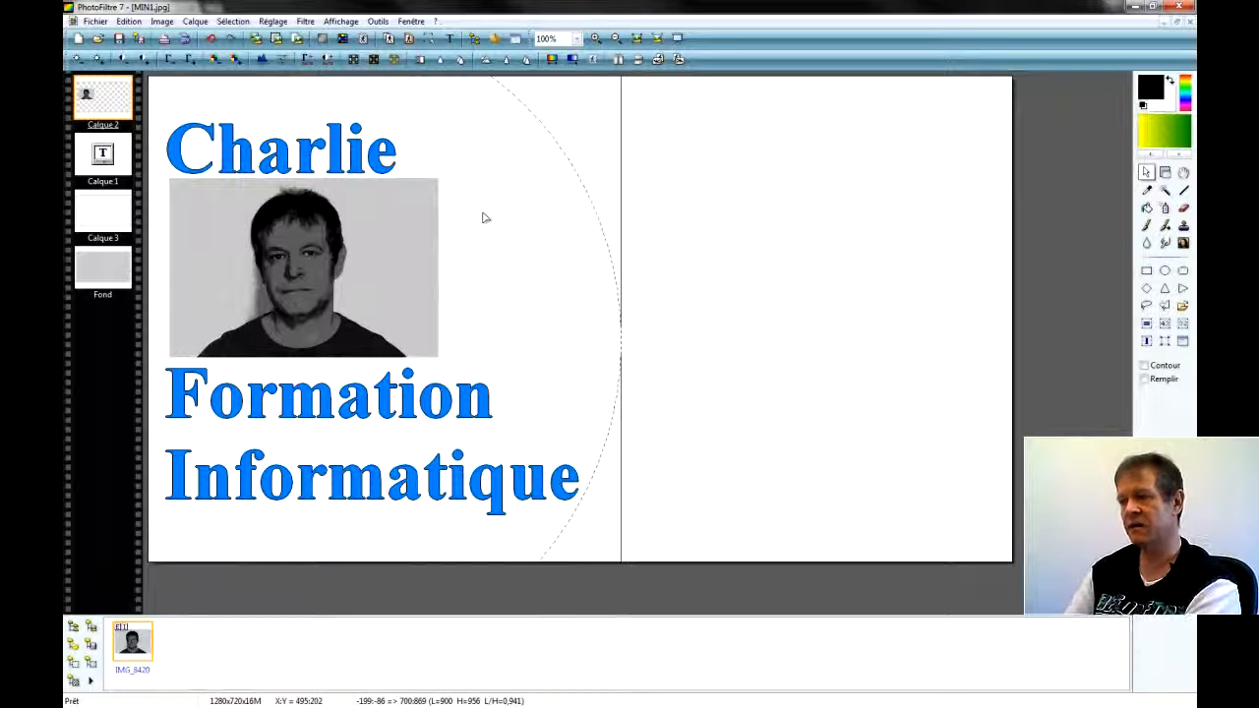
left_click_drag(483, 217, 490, 220)
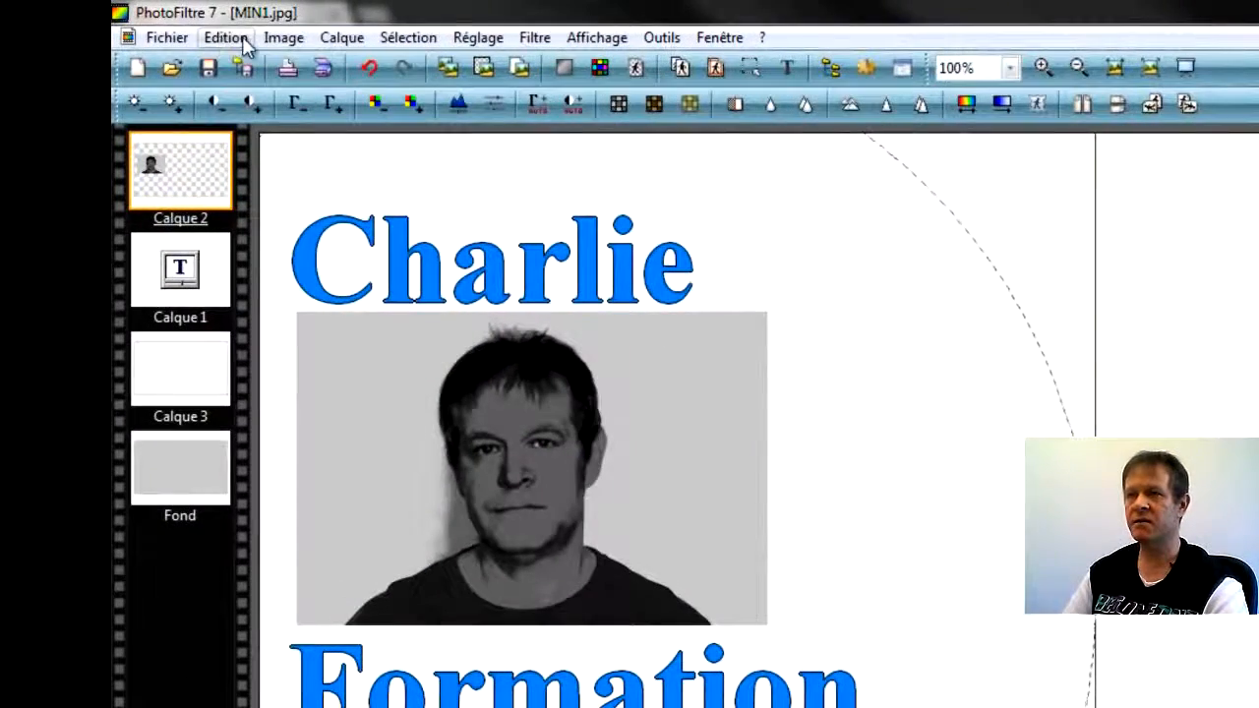
Invert the elliptical selection, delete that outer area from the white layer Calque 3, and hide the selection outline.
left_click(407, 38)
left_click(200, 378)
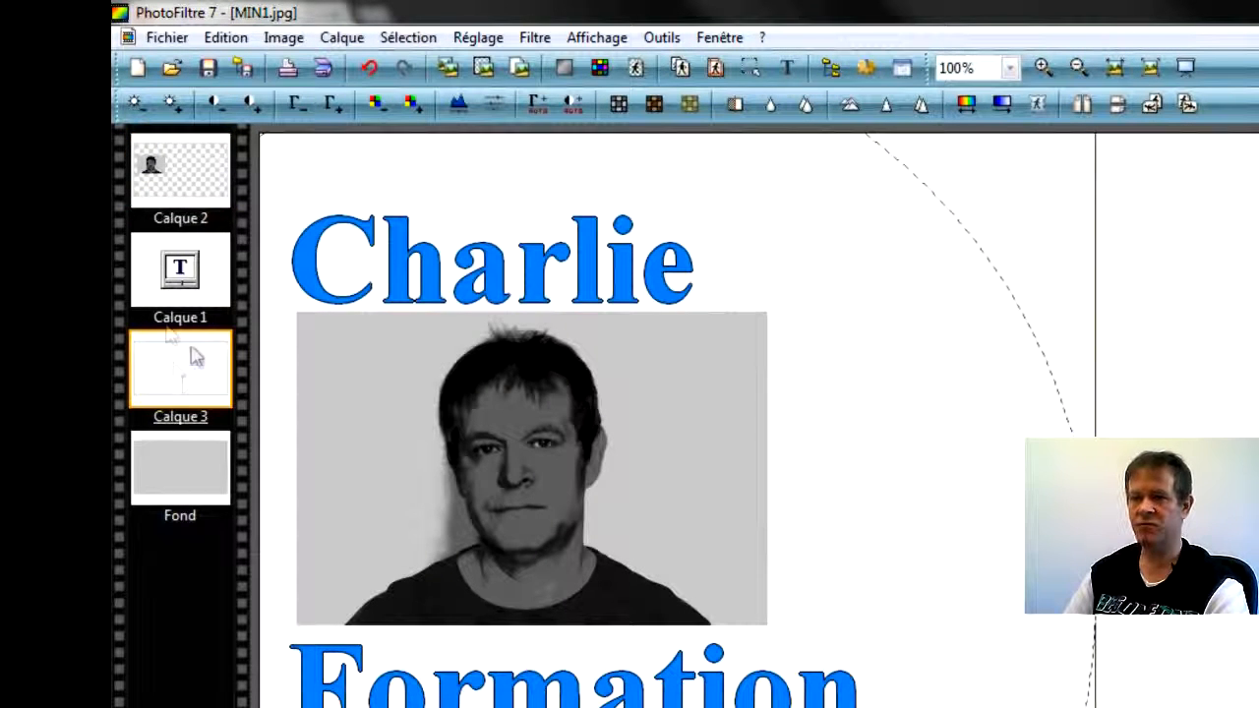
left_click(407, 37)
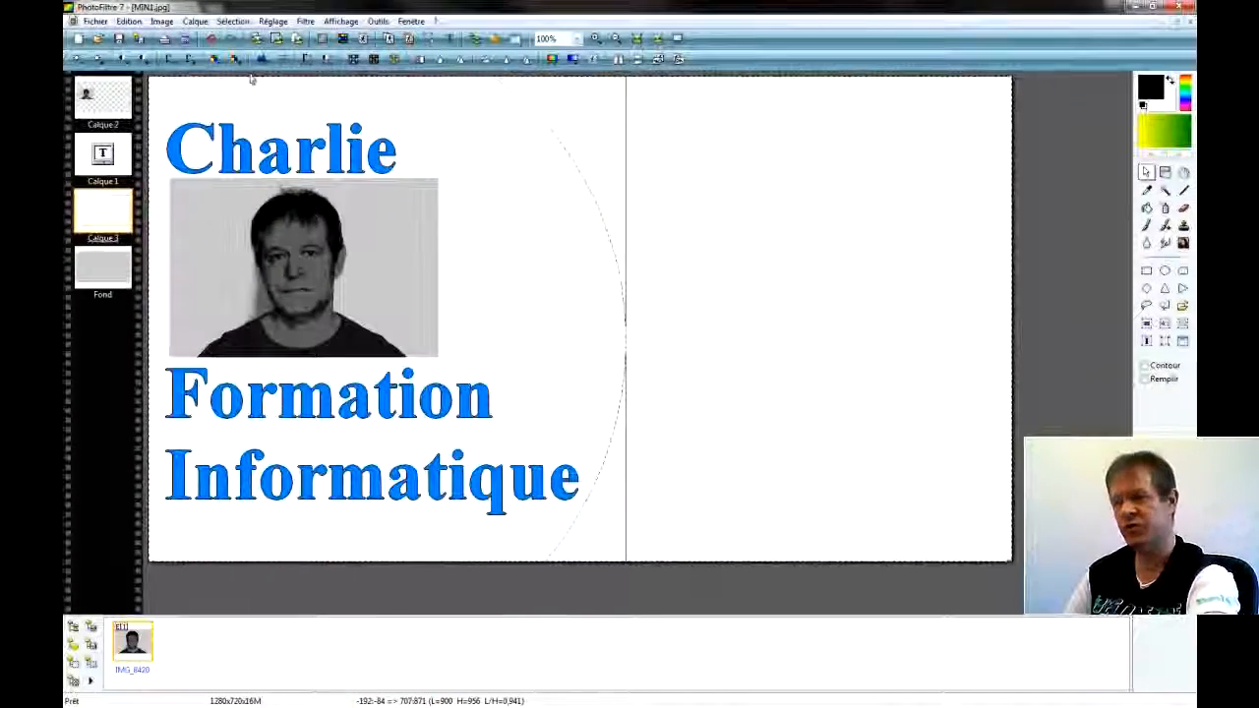
key("Delete")
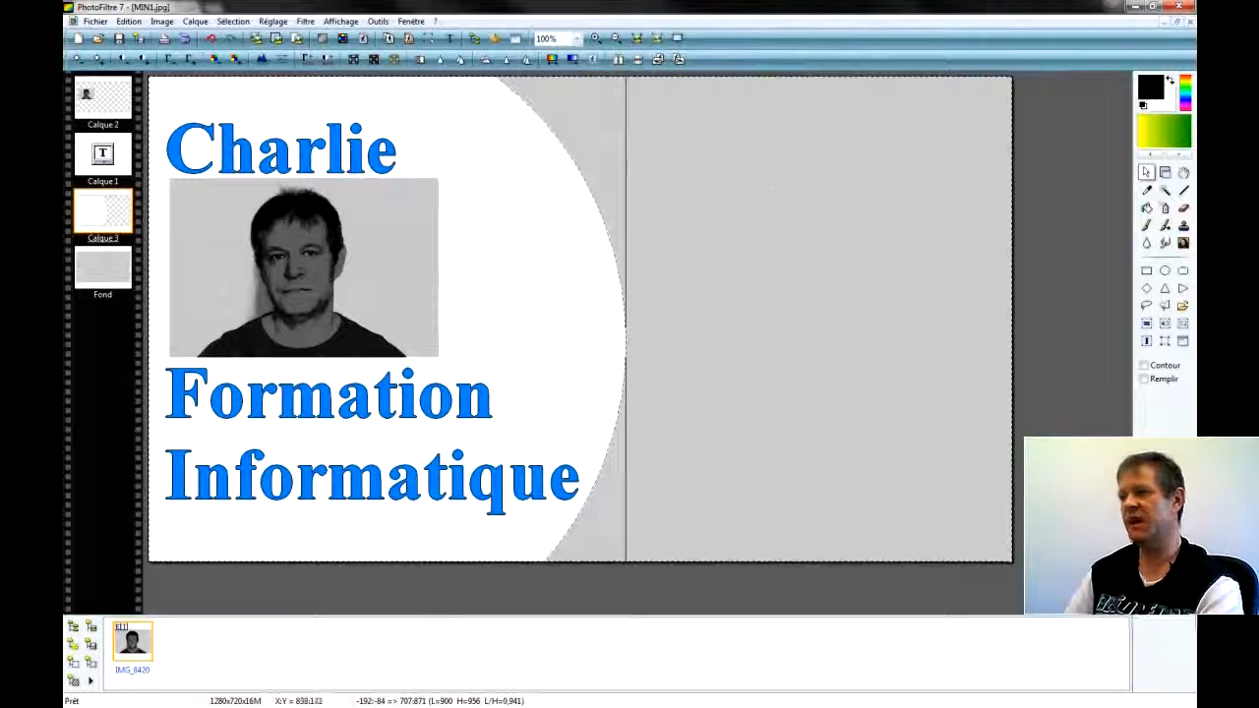
left_click(433, 37)
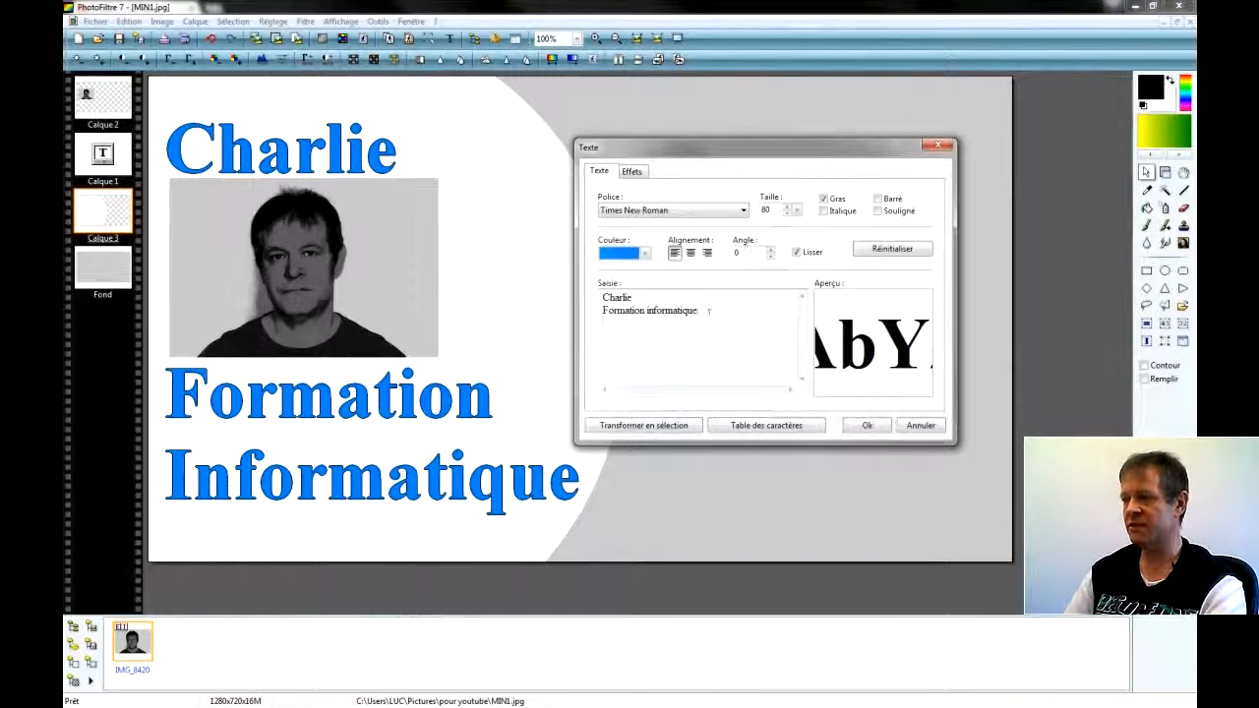
Replace the prefilled wording of the new text with "Comment changer une carte vidéo".
key("ctrl+a")
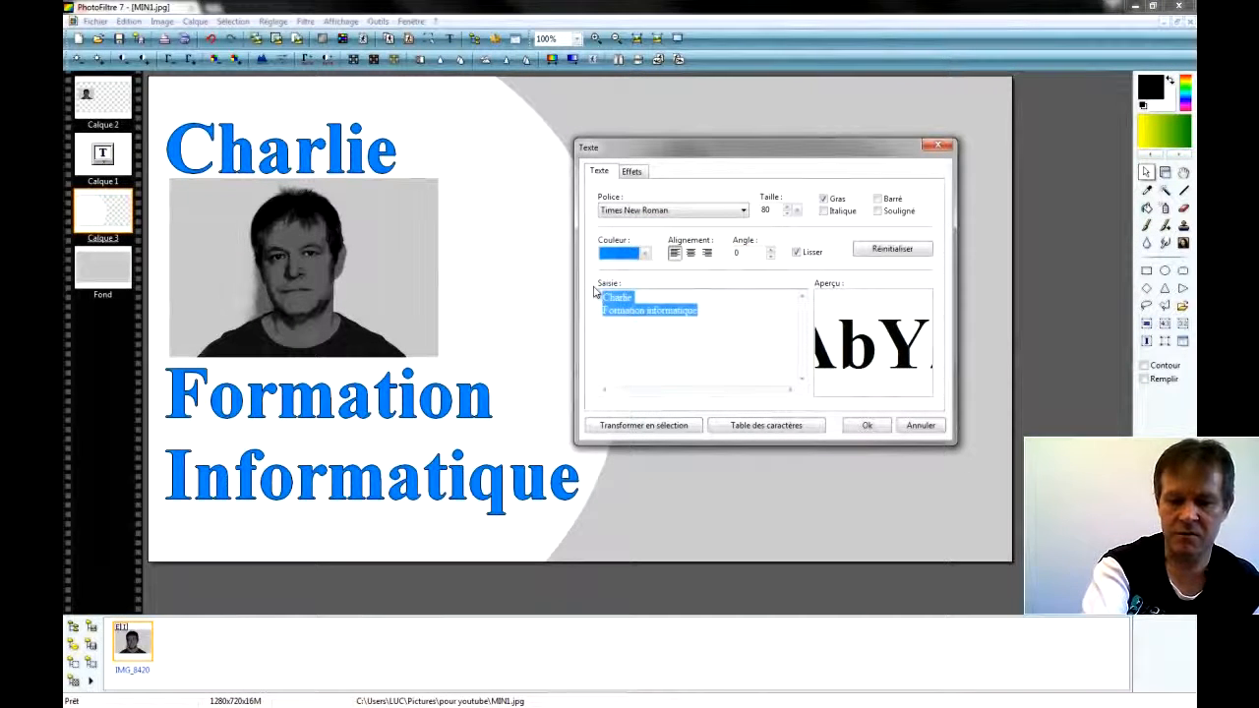
type("Comment changer une cart")
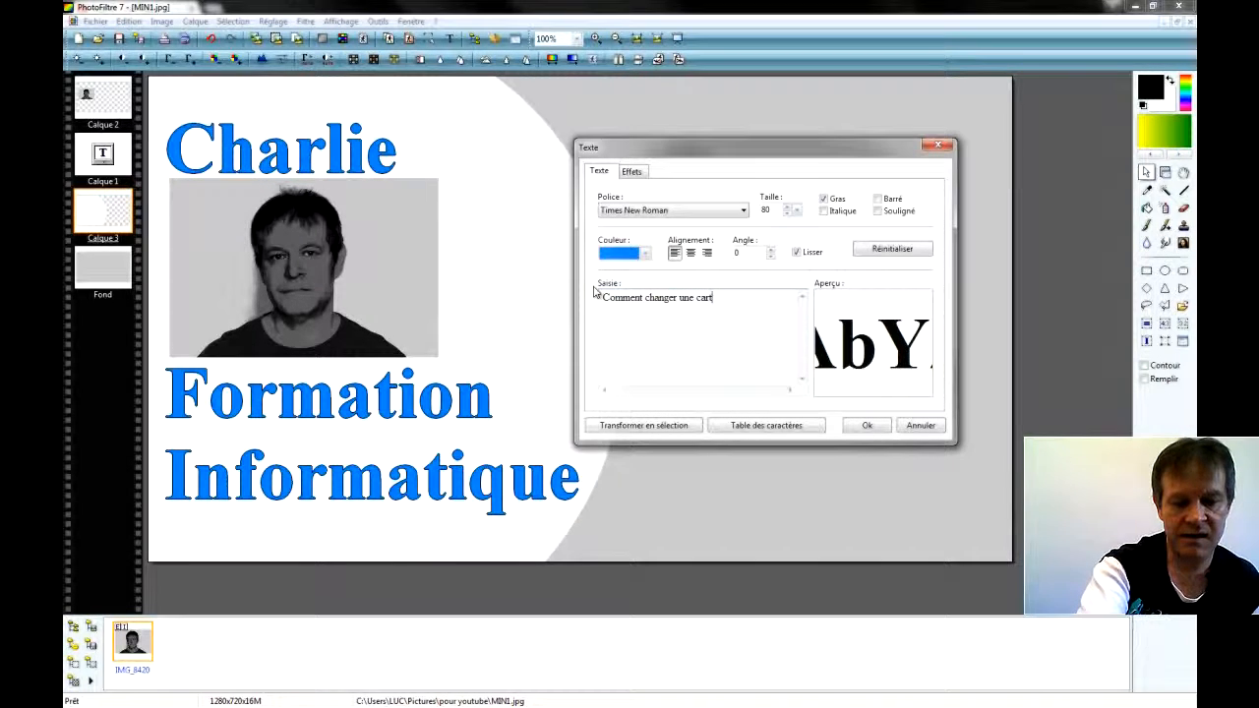
type("e")
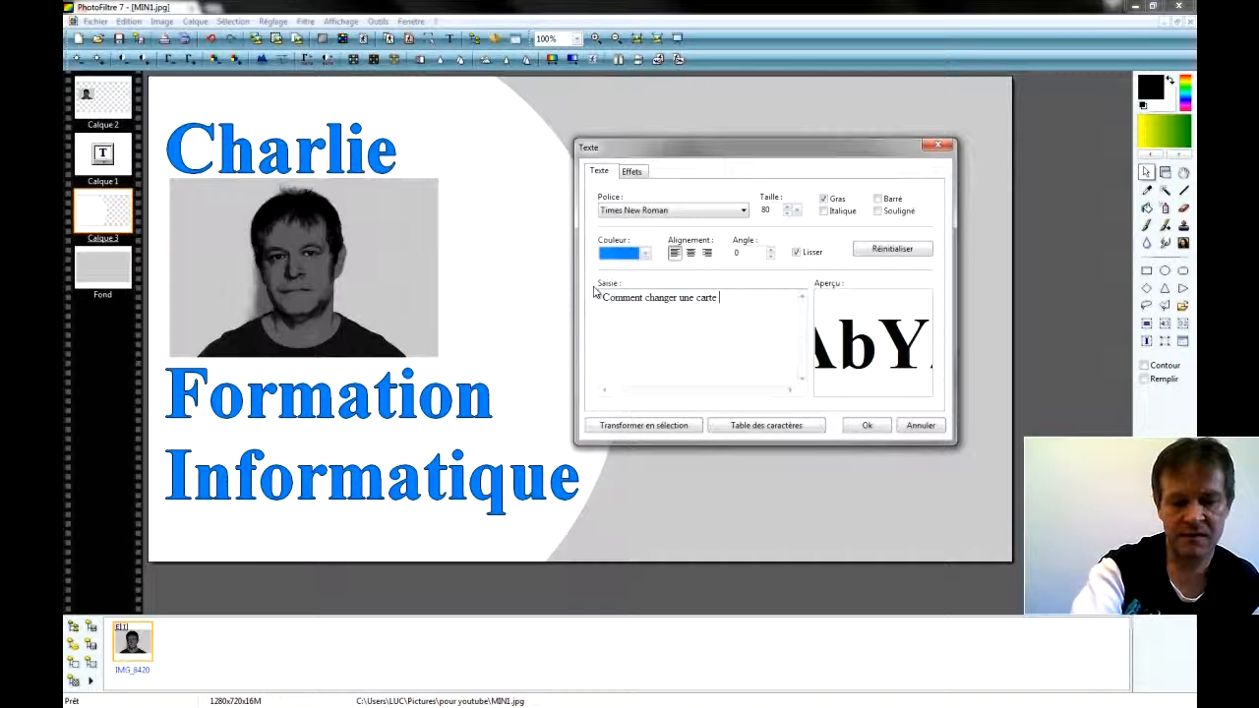
type(" vidéo")
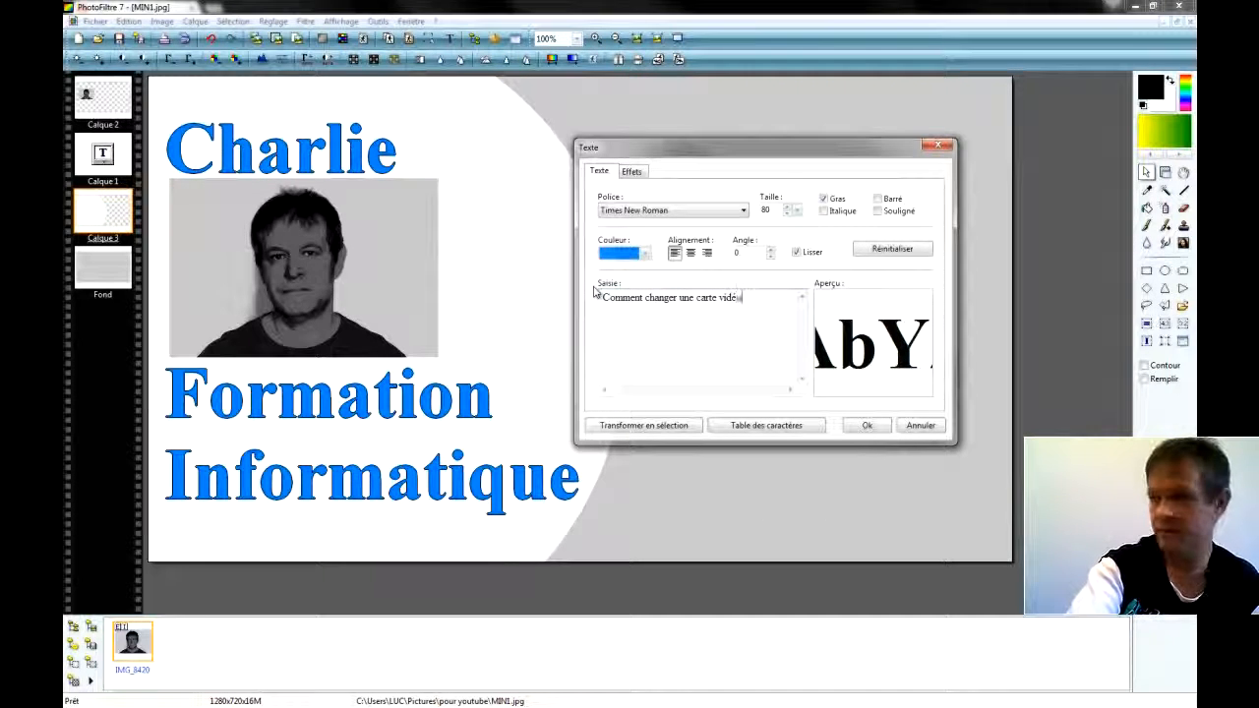
Split the wording into three lines, "Comment changer", "une" and "carte vidéo", and centre the text.
left_click(685, 305)
key("Return")
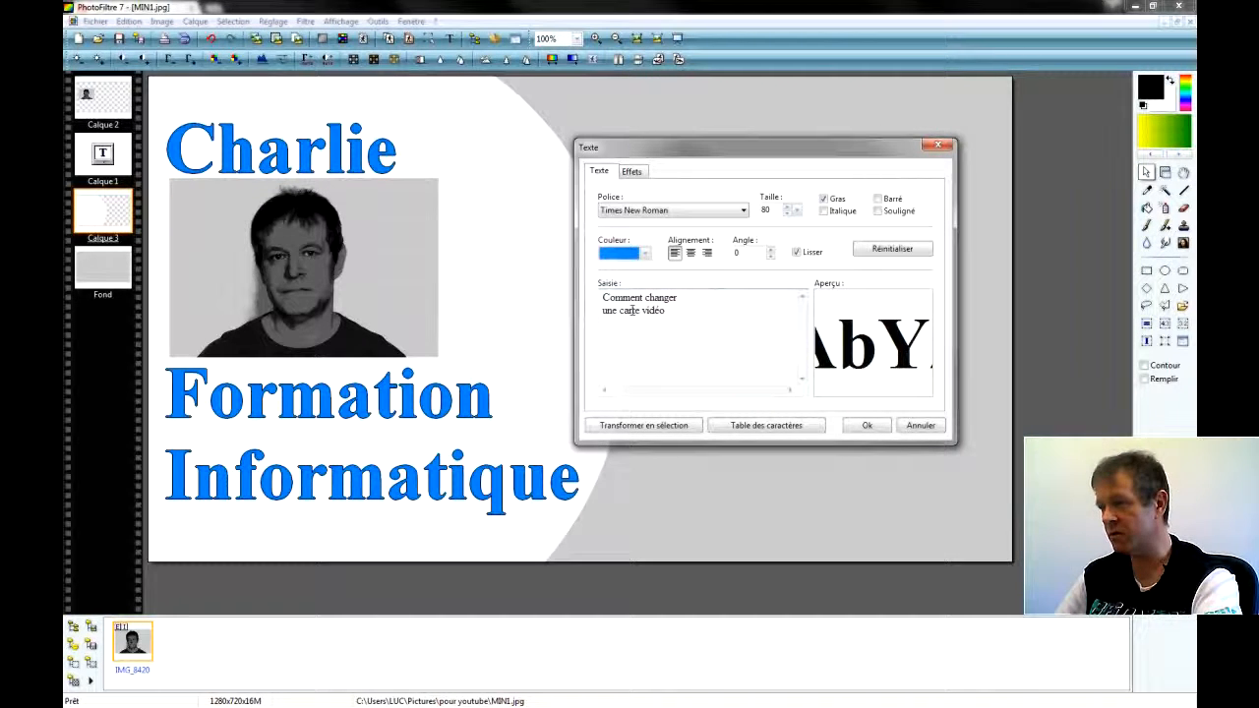
key("Return")
left_click_drag(648, 324, 602, 288)
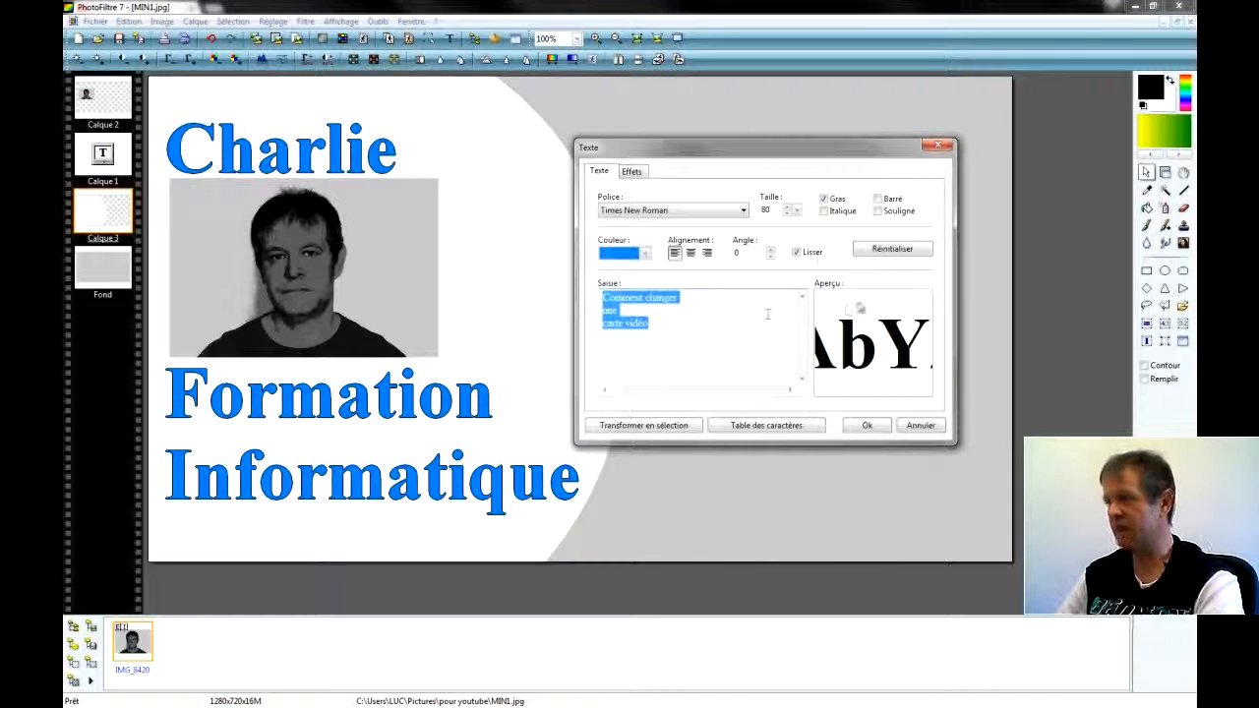
left_click(691, 255)
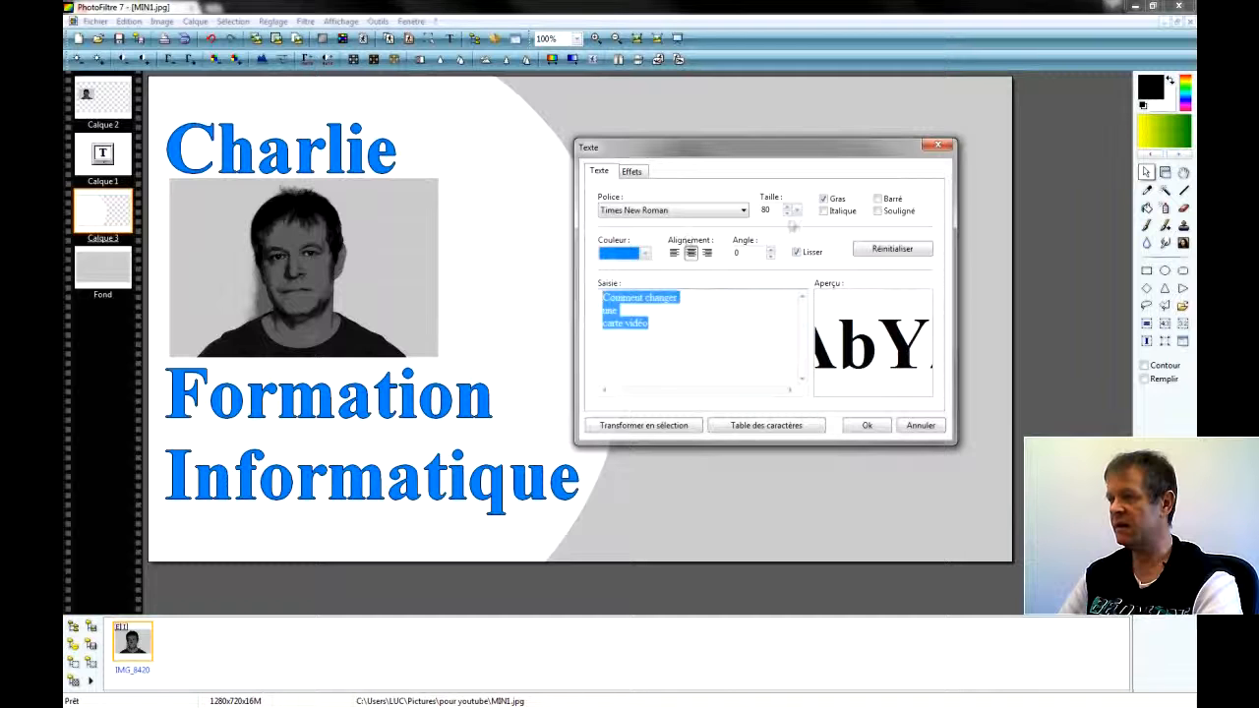
Set the new text's outline colour to red.
left_click(634, 173)
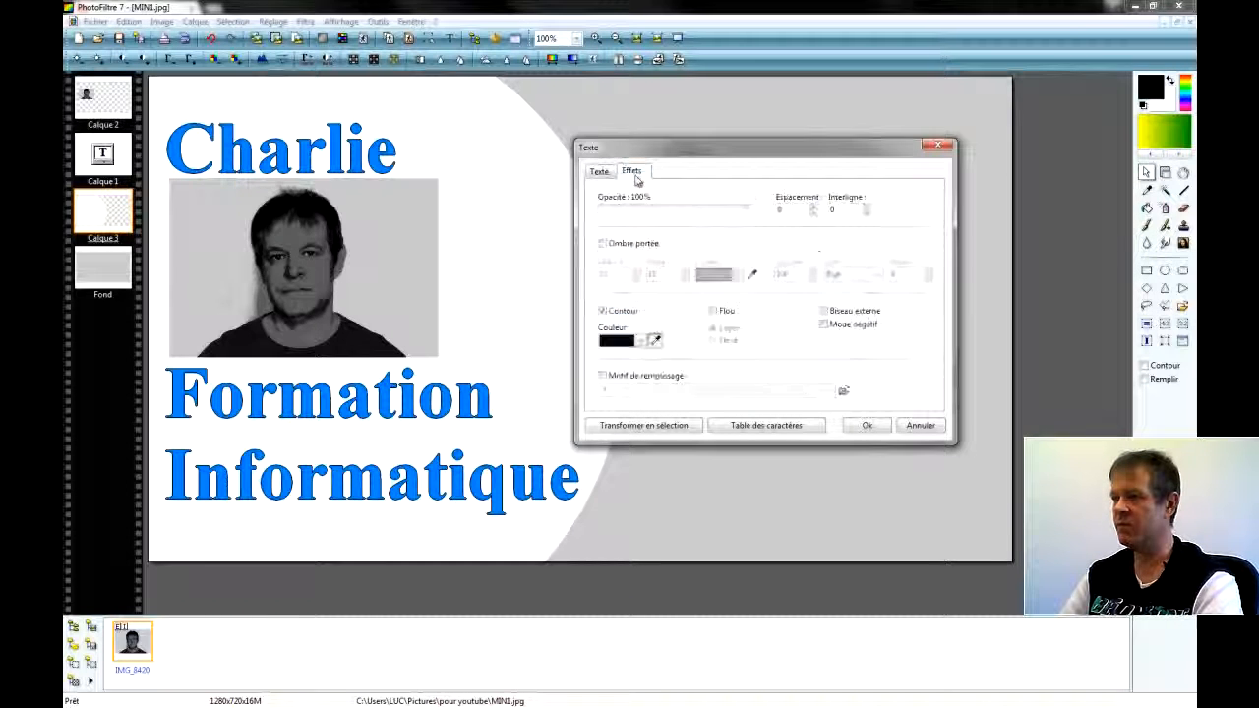
left_click(619, 341)
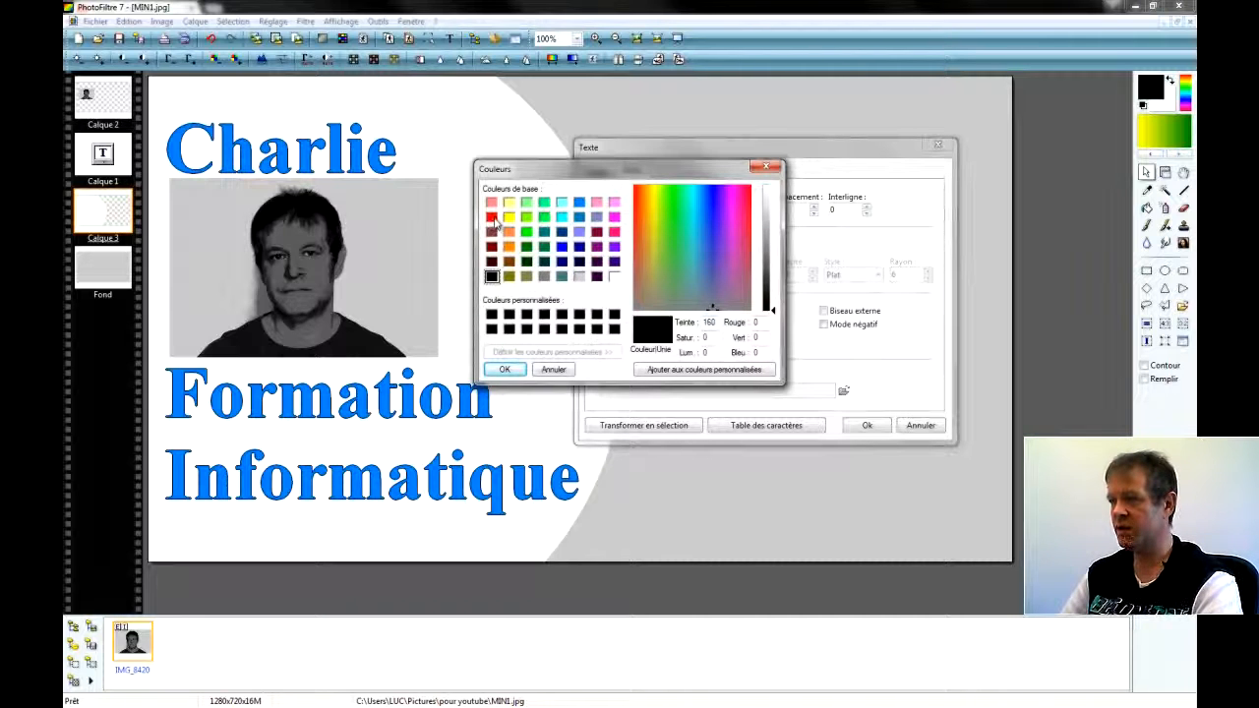
left_click(491, 218)
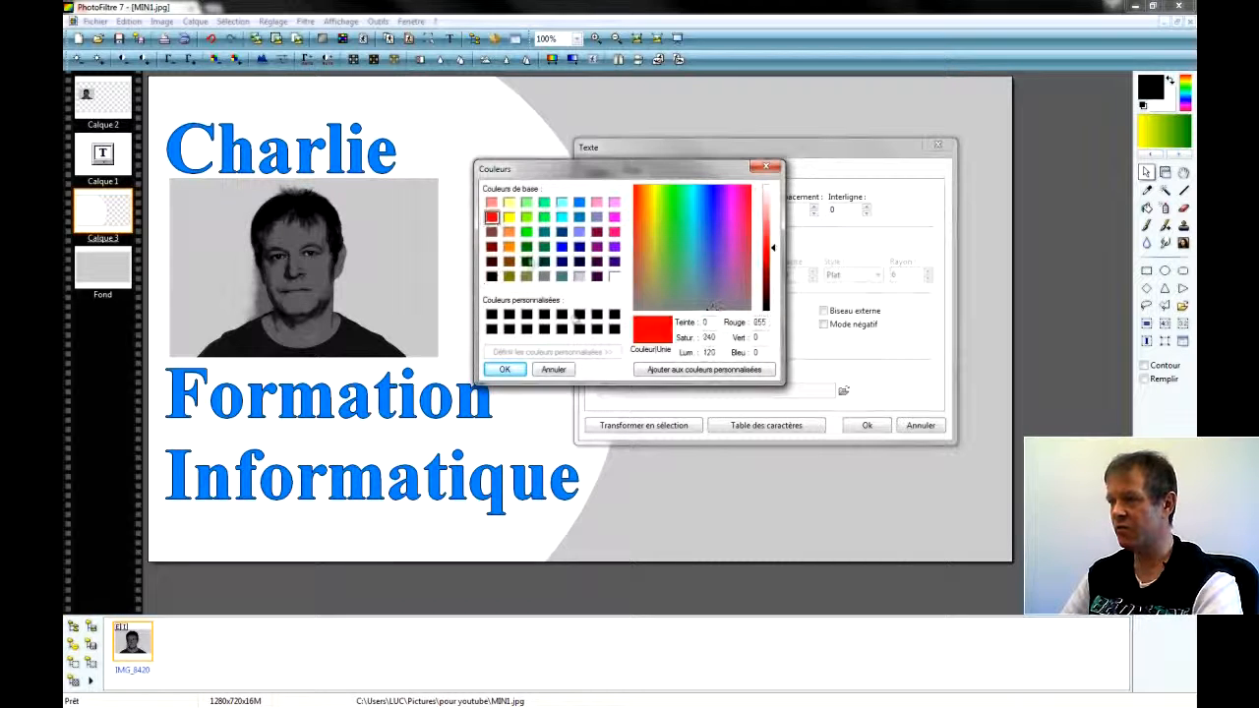
left_click(505, 370)
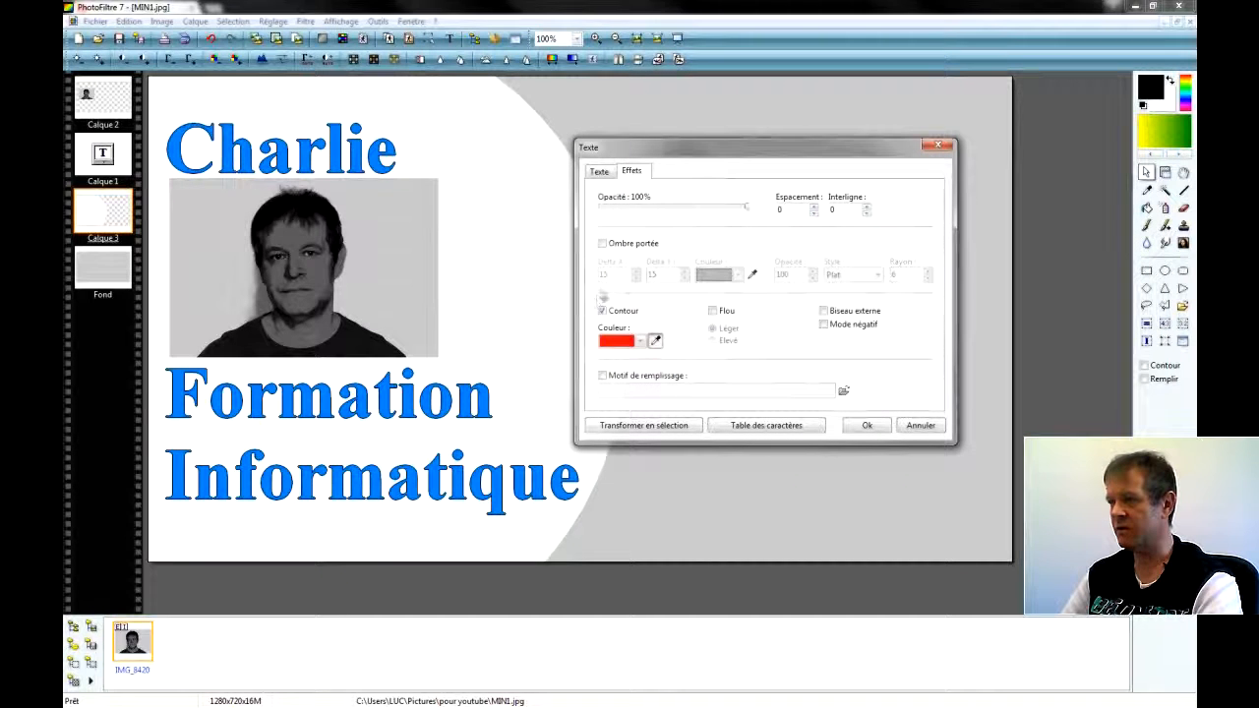
Set the new text's outline colour to white.
left_click(619, 344)
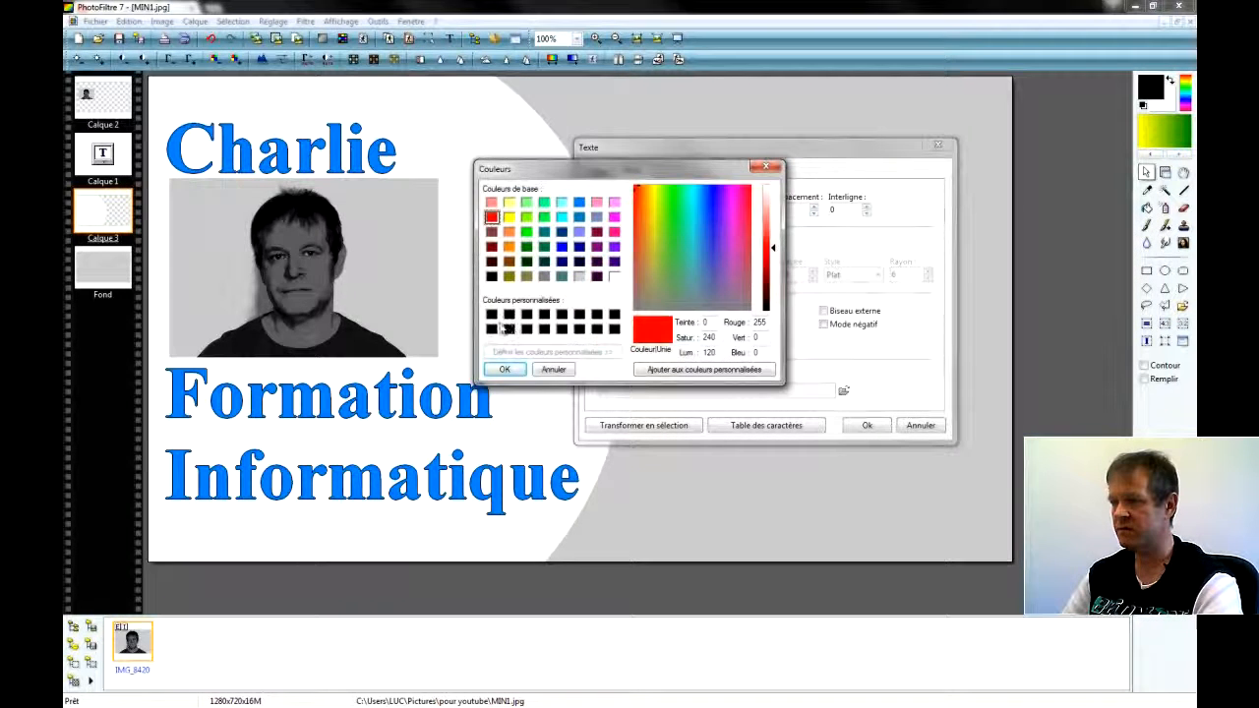
left_click(491, 315)
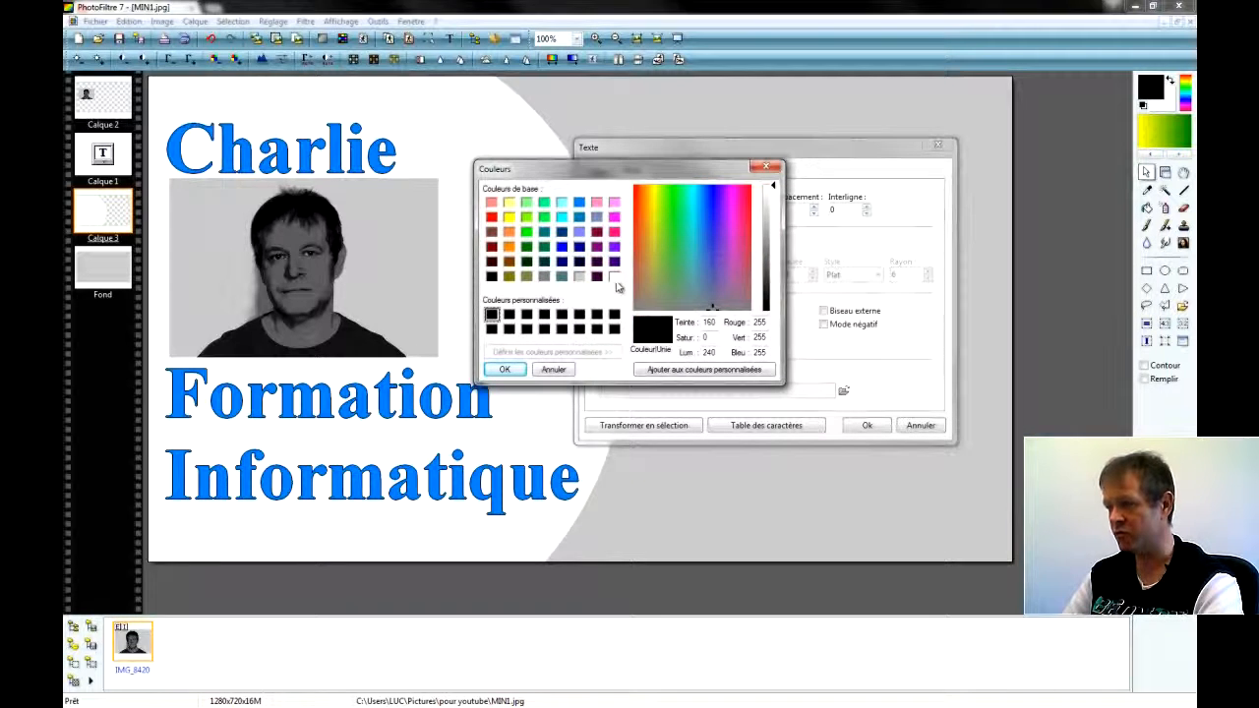
left_click(613, 277)
left_click(501, 368)
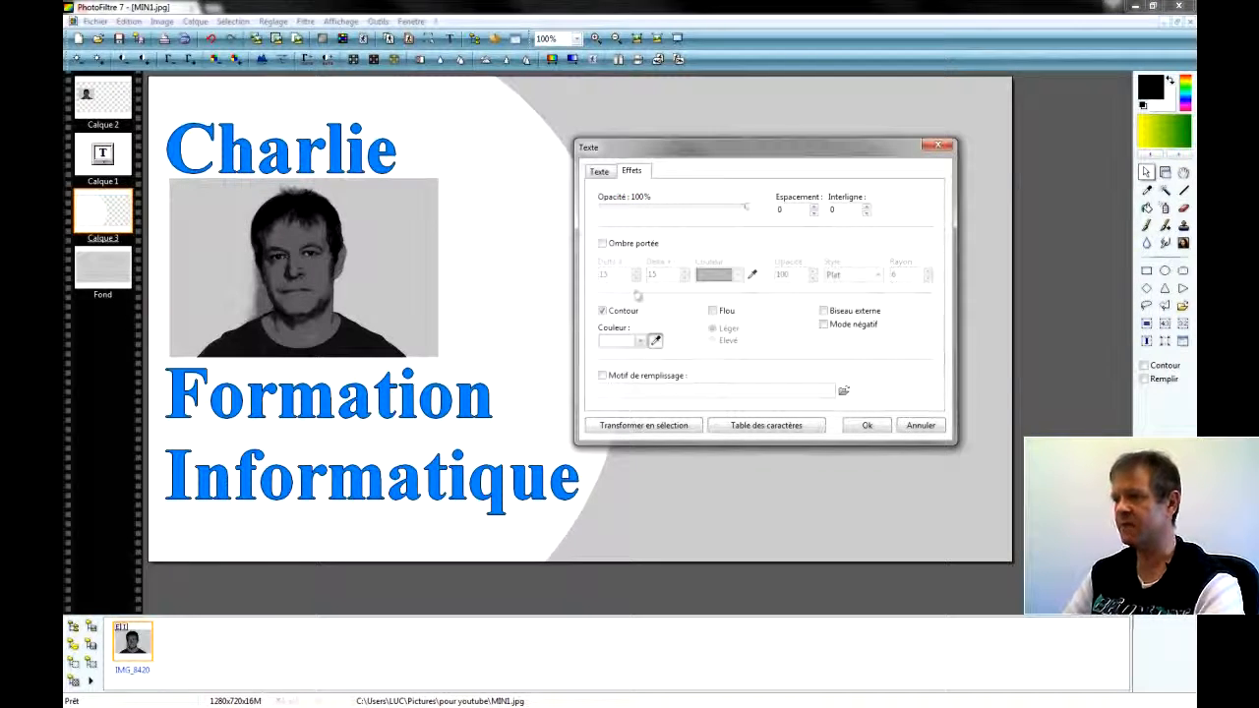
Set the new text's fill colour to red and add the text to the image.
left_click(600, 171)
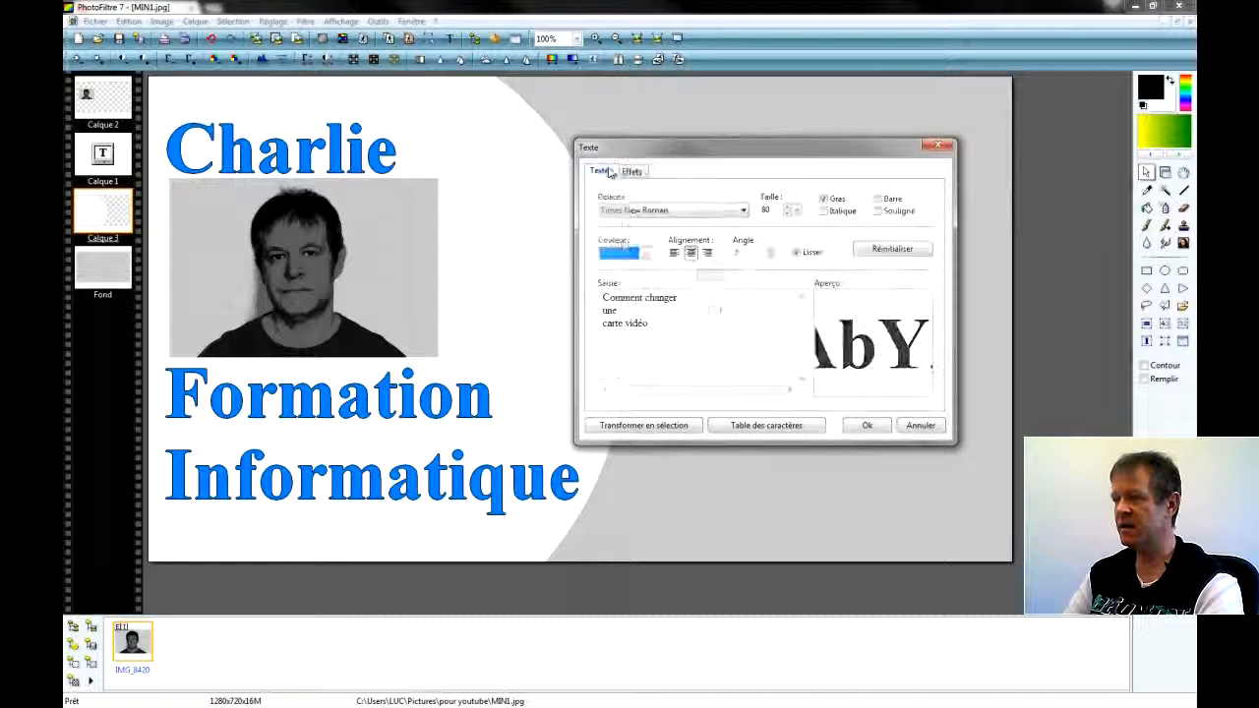
left_click(622, 253)
left_click(492, 216)
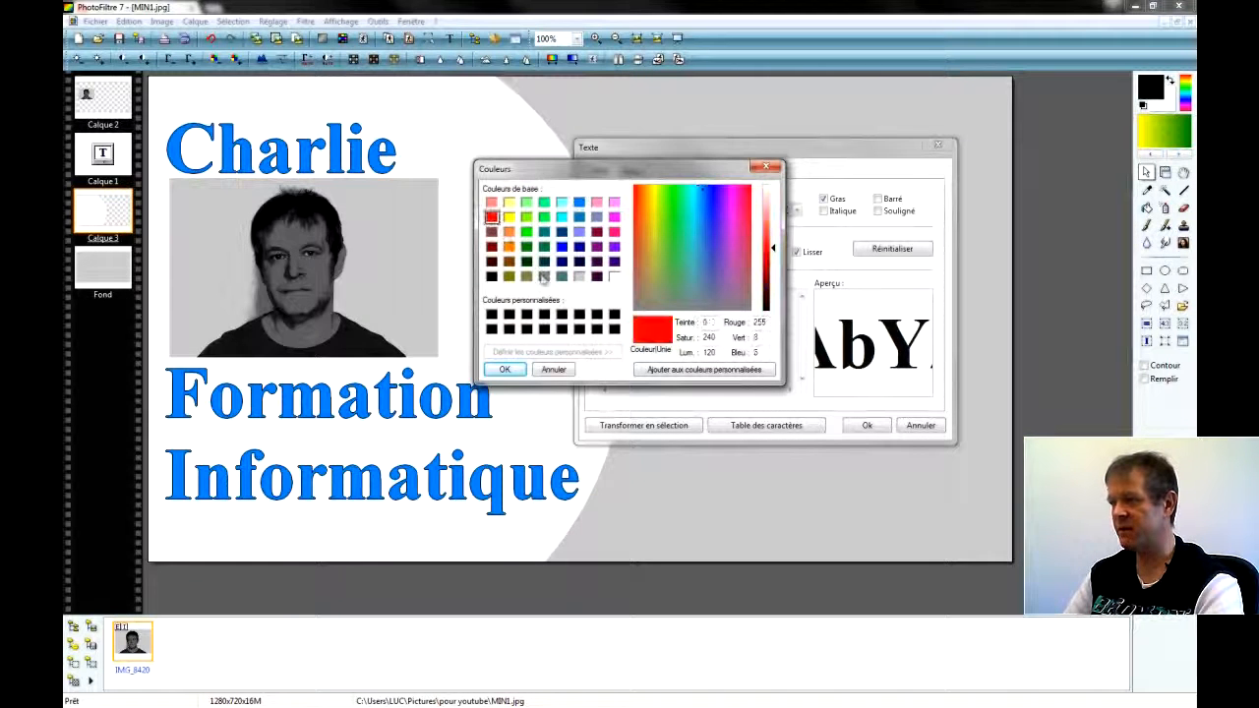
left_click(516, 370)
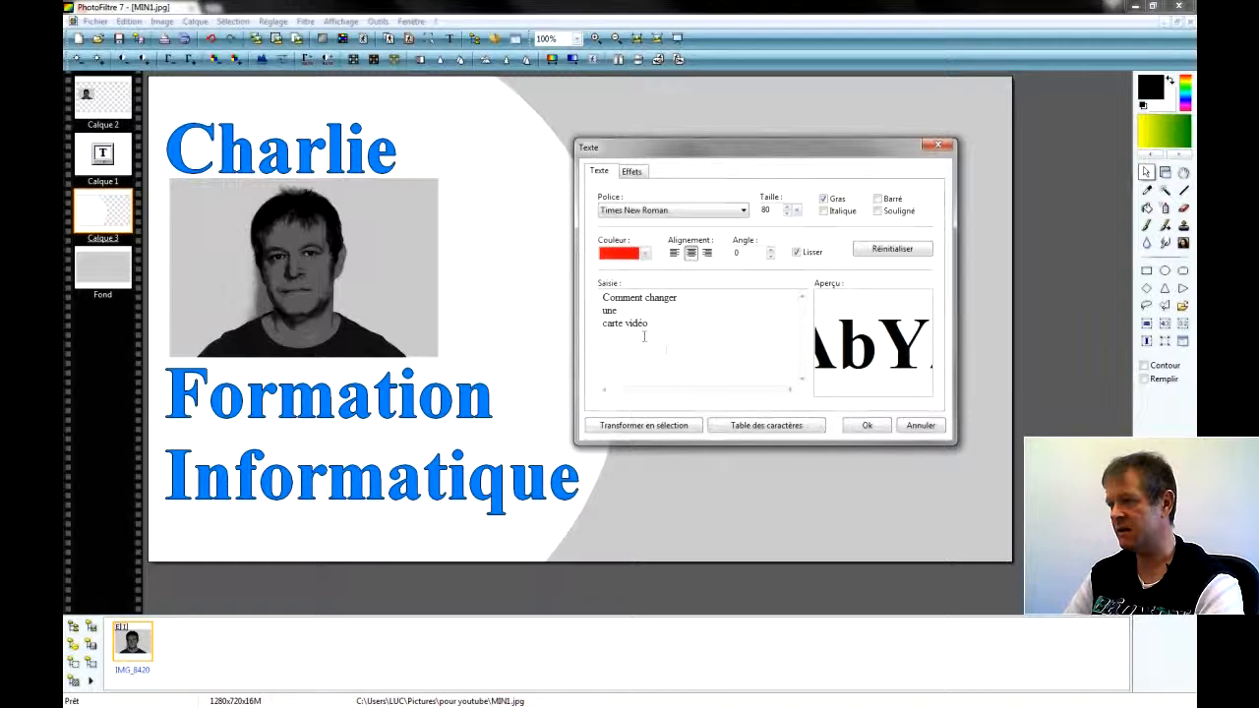
left_click(868, 426)
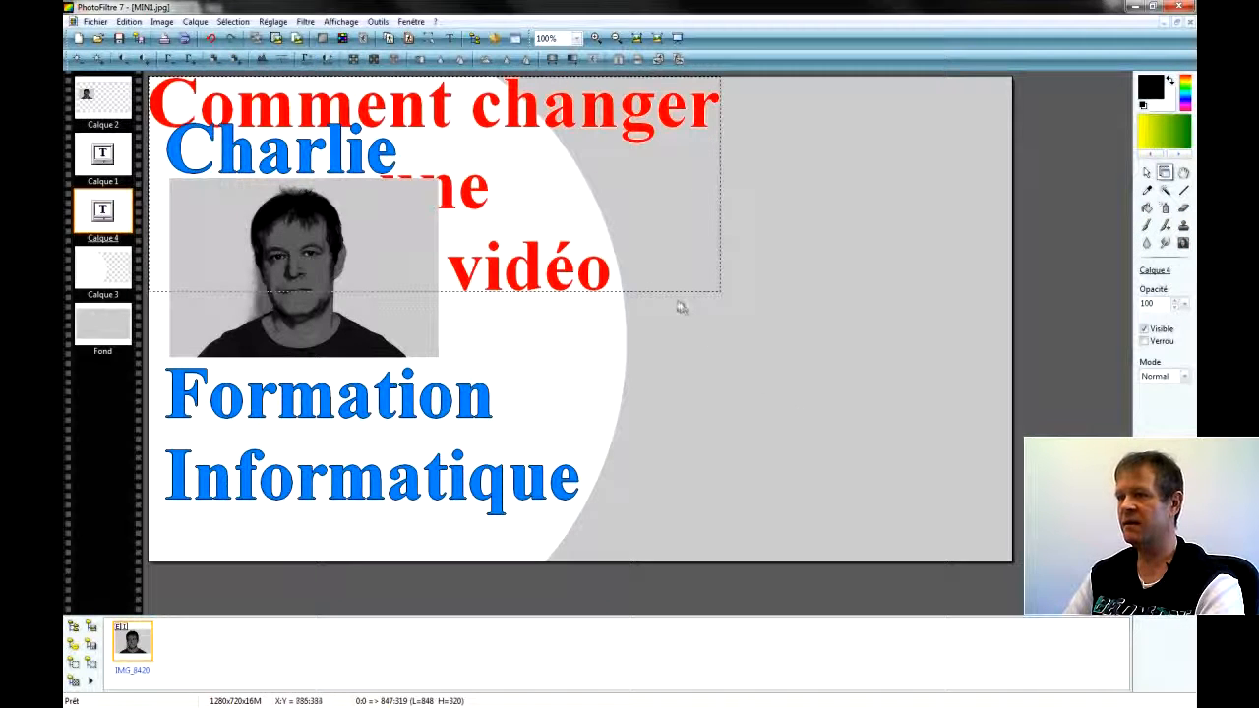
Move the red text onto the grey area and set its size to 40.
left_click_drag(540, 281, 913, 358)
double_click(803, 287)
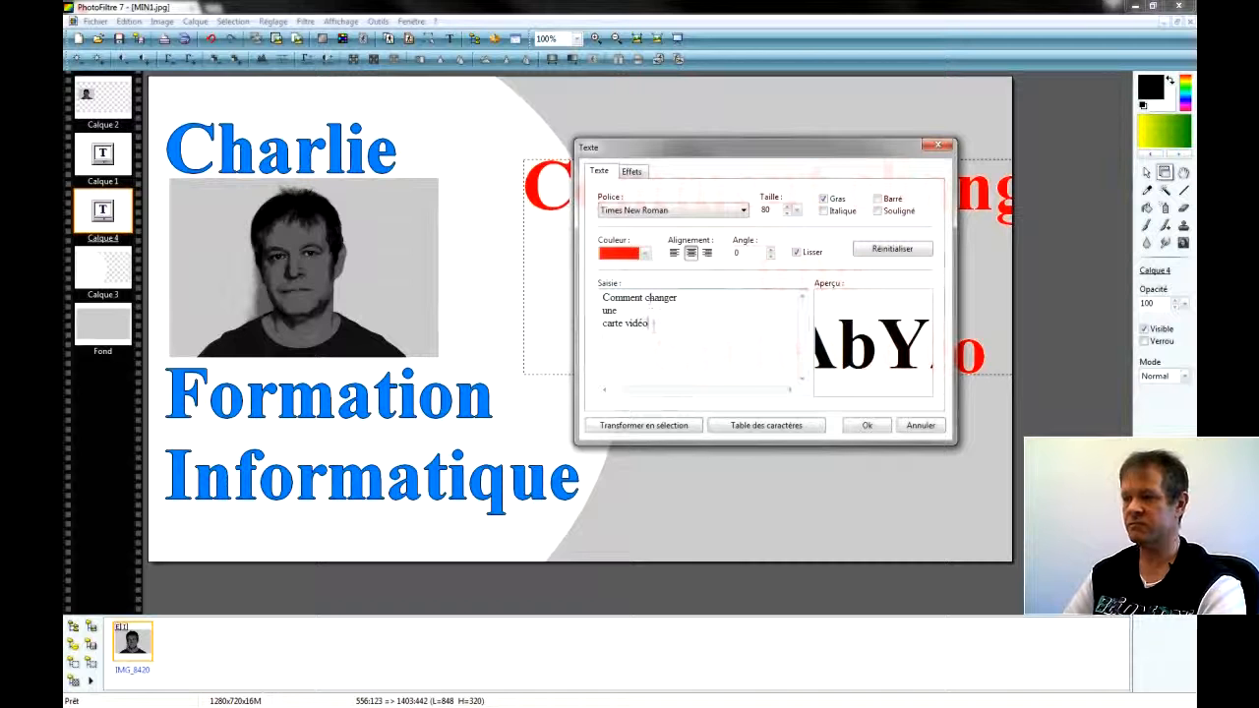
left_click_drag(654, 323, 595, 297)
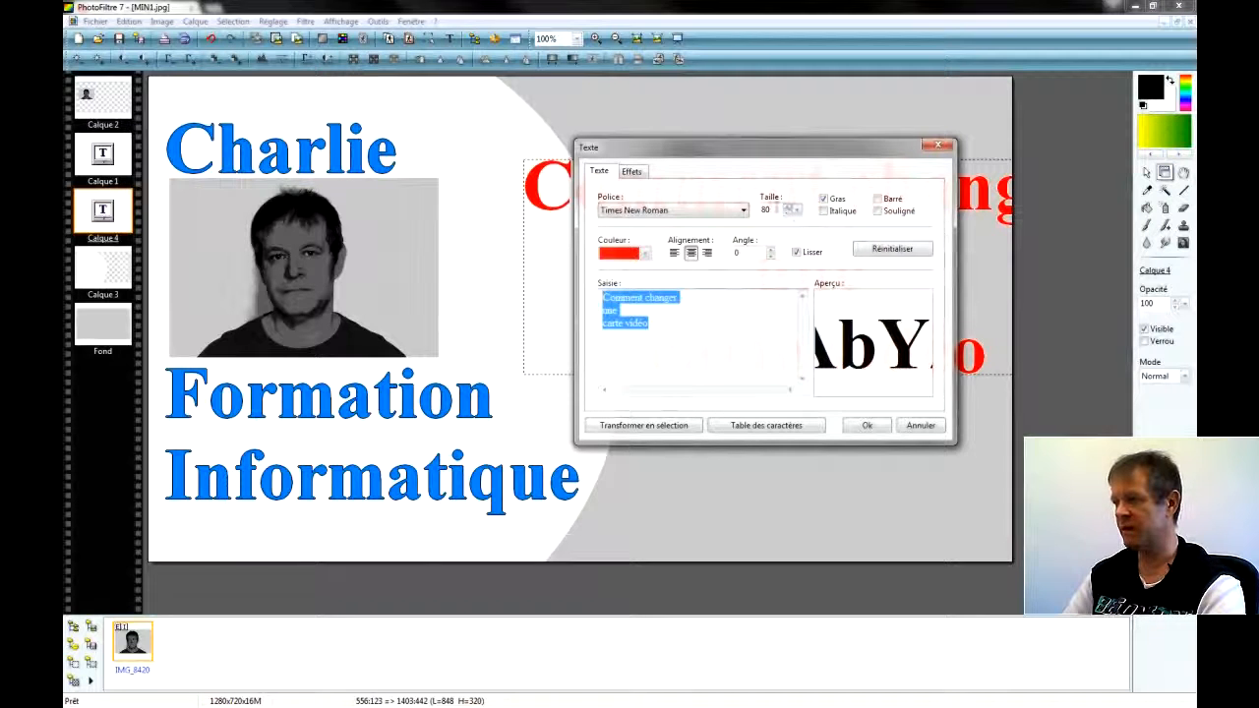
left_click_drag(776, 209, 735, 213)
type("40")
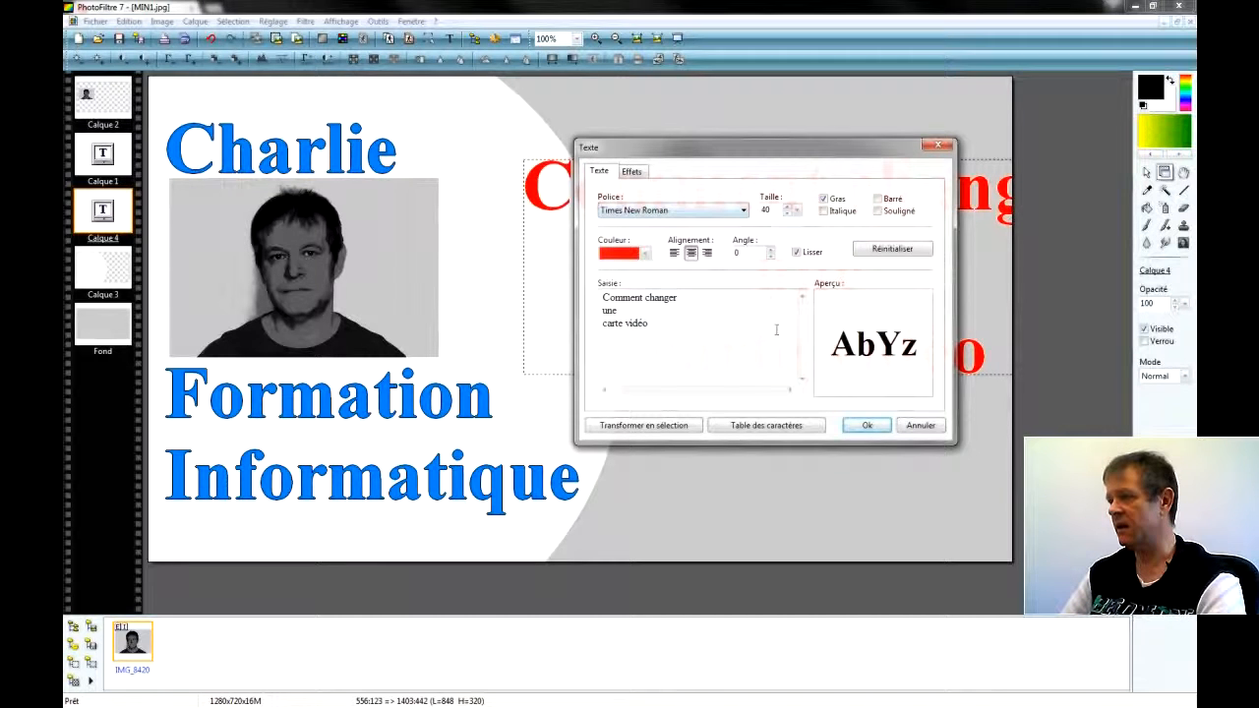
left_click(867, 425)
Move the red text to the upper grey area, about X 751, Y 63, and set its size to 50.
left_click(679, 216)
left_click(731, 226)
left_click_drag(730, 226, 816, 167)
double_click(818, 169)
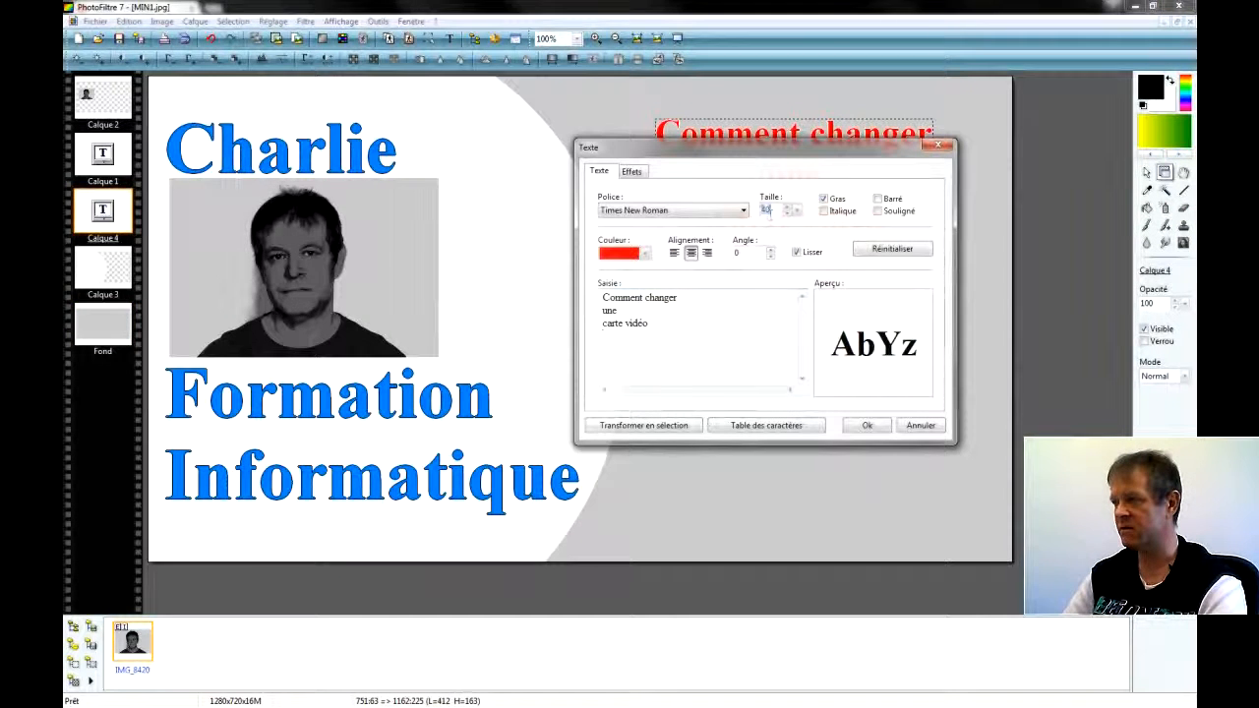
left_click_drag(772, 212, 750, 211)
type("50")
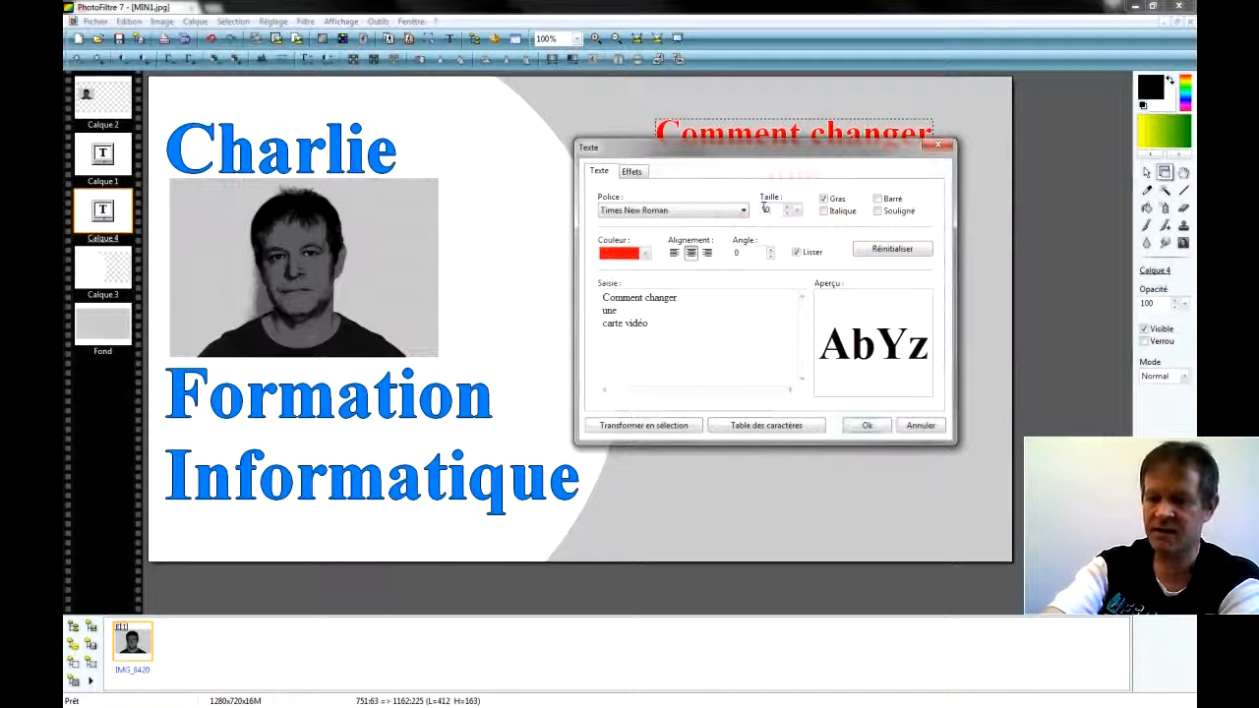
left_click(867, 426)
Reposition the red text within the grey area at about X 717, Y 76.
left_click(836, 268)
double_click(844, 226)
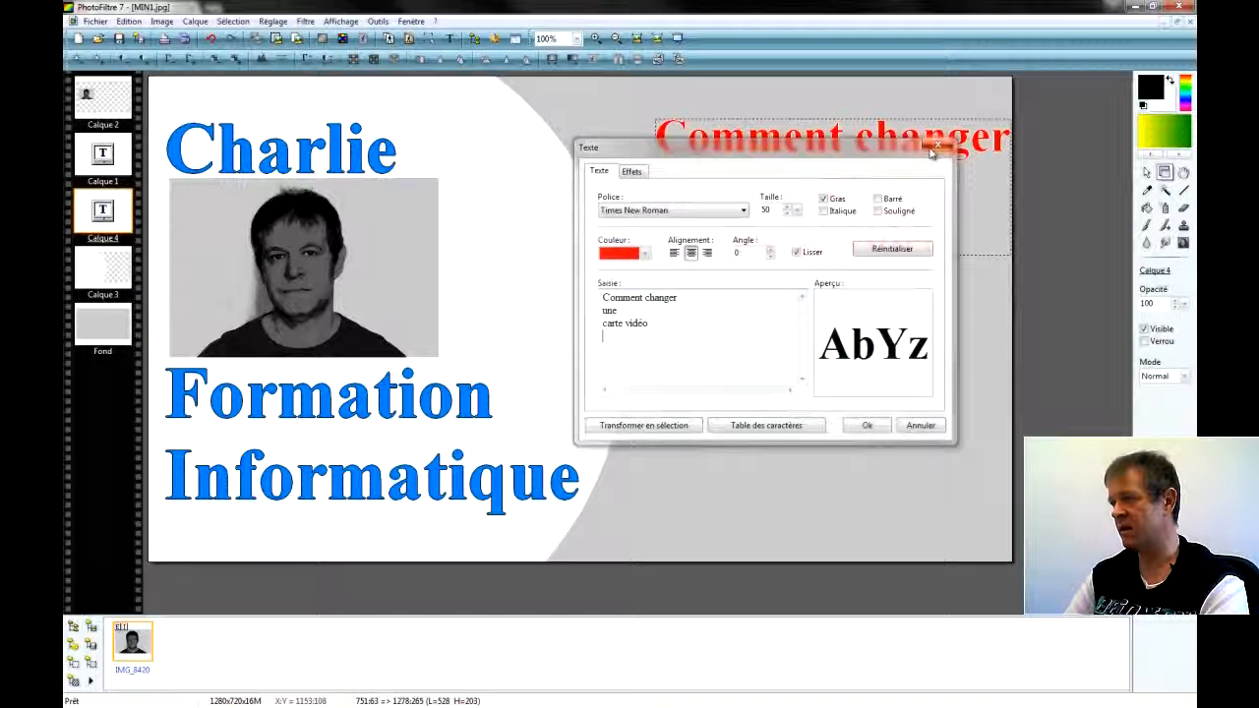
left_click(933, 149)
left_click_drag(854, 192, 831, 200)
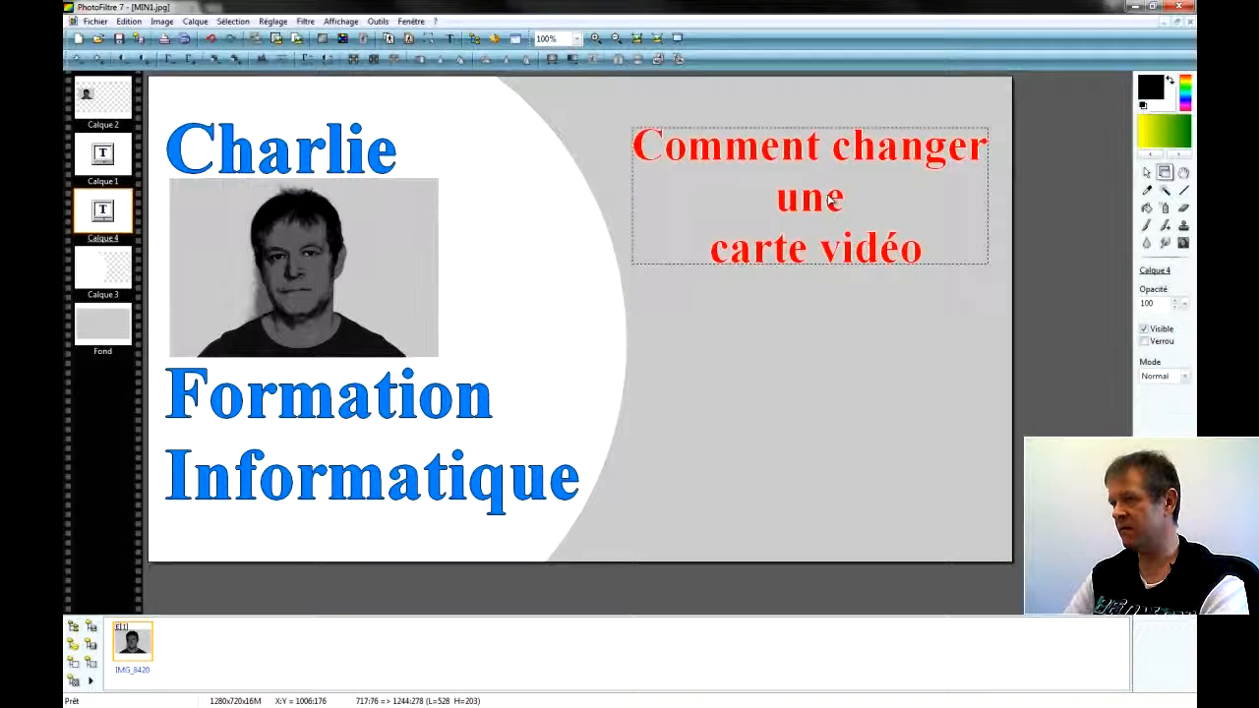
Insert a blank line between each line of the red text and move the block down to about X 724, Y 175.
double_click(823, 201)
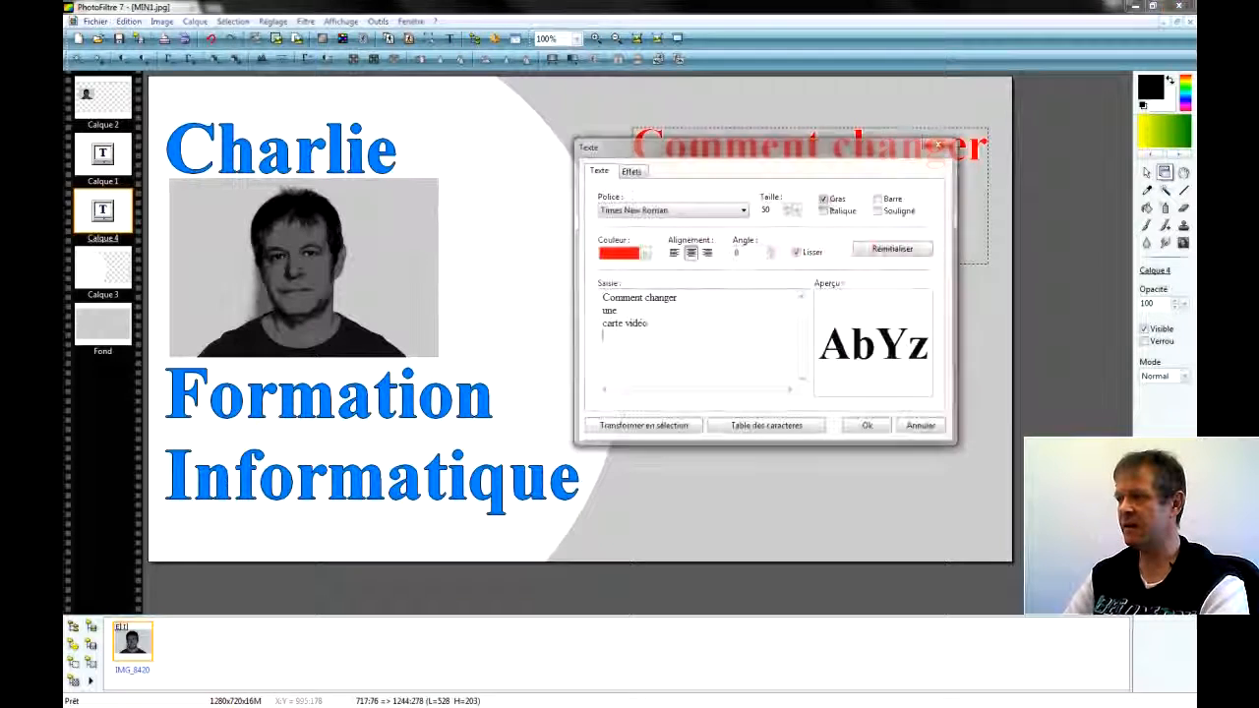
left_click(694, 297)
key("Return")
left_click(656, 322)
key("Return")
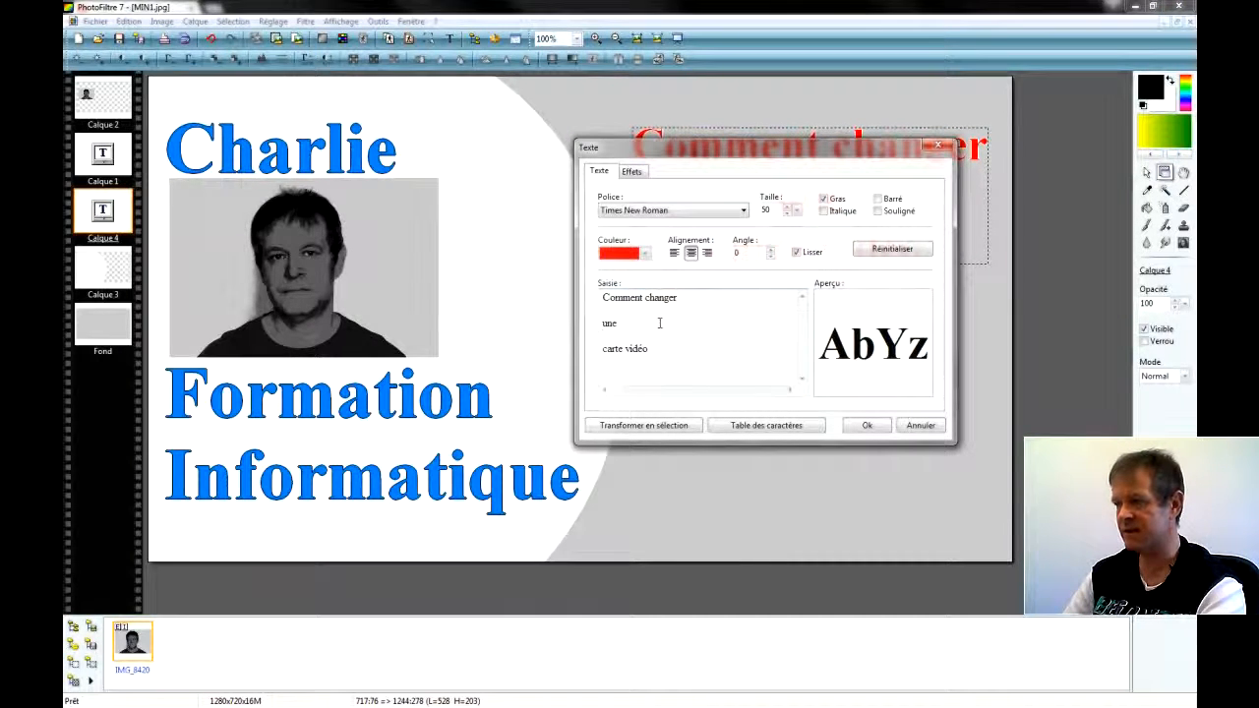
left_click(866, 425)
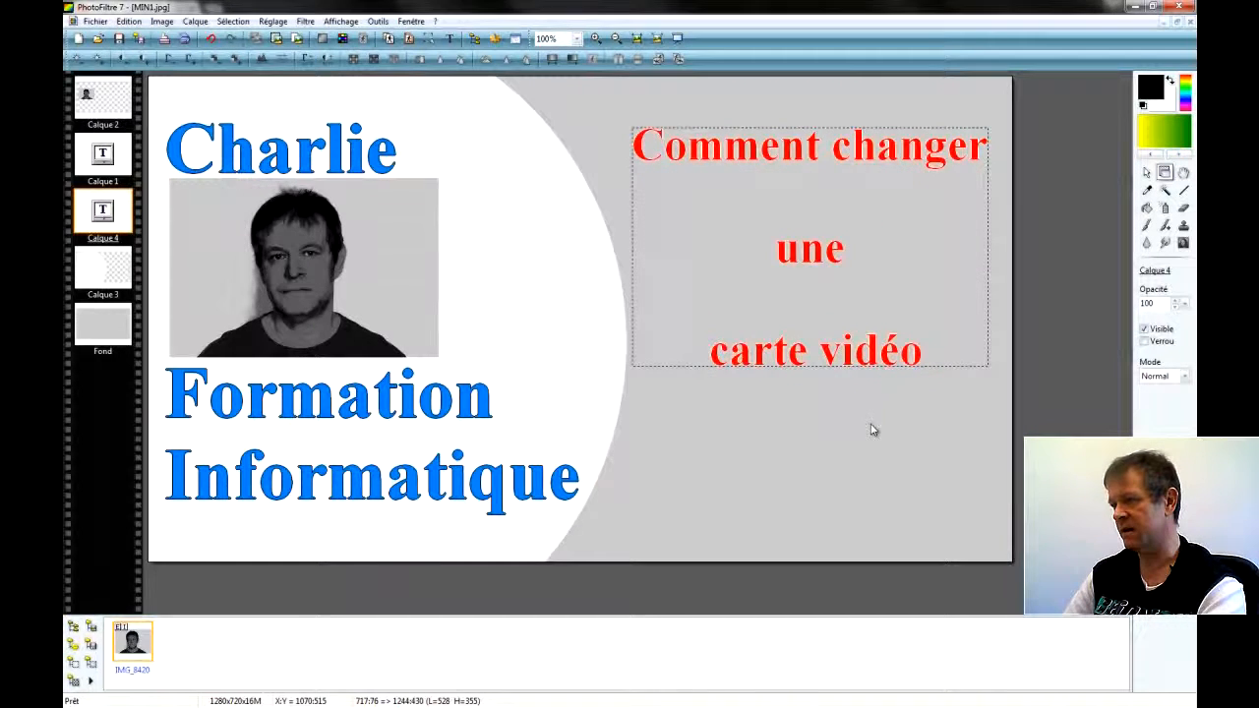
left_click(829, 266)
left_click_drag(818, 252, 824, 322)
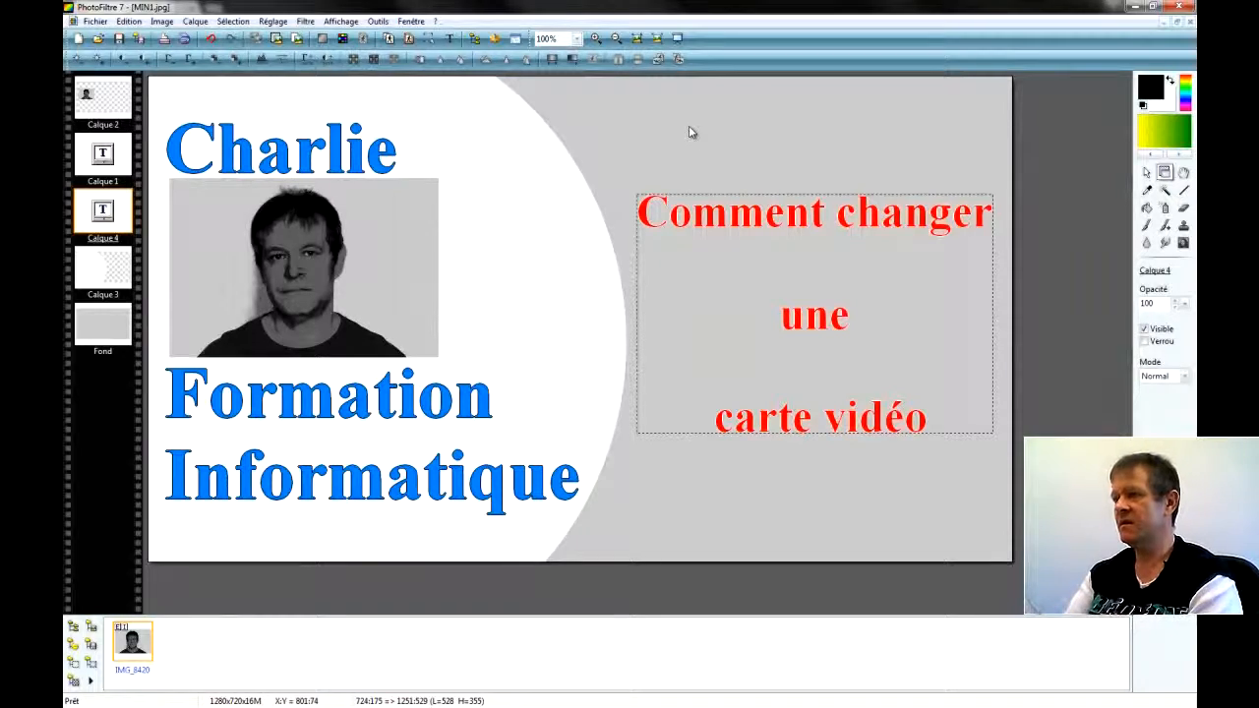
Save the thumbnail under a new name in the Images library as a JPEG file called MIN2.
left_click(93, 20)
left_click(124, 115)
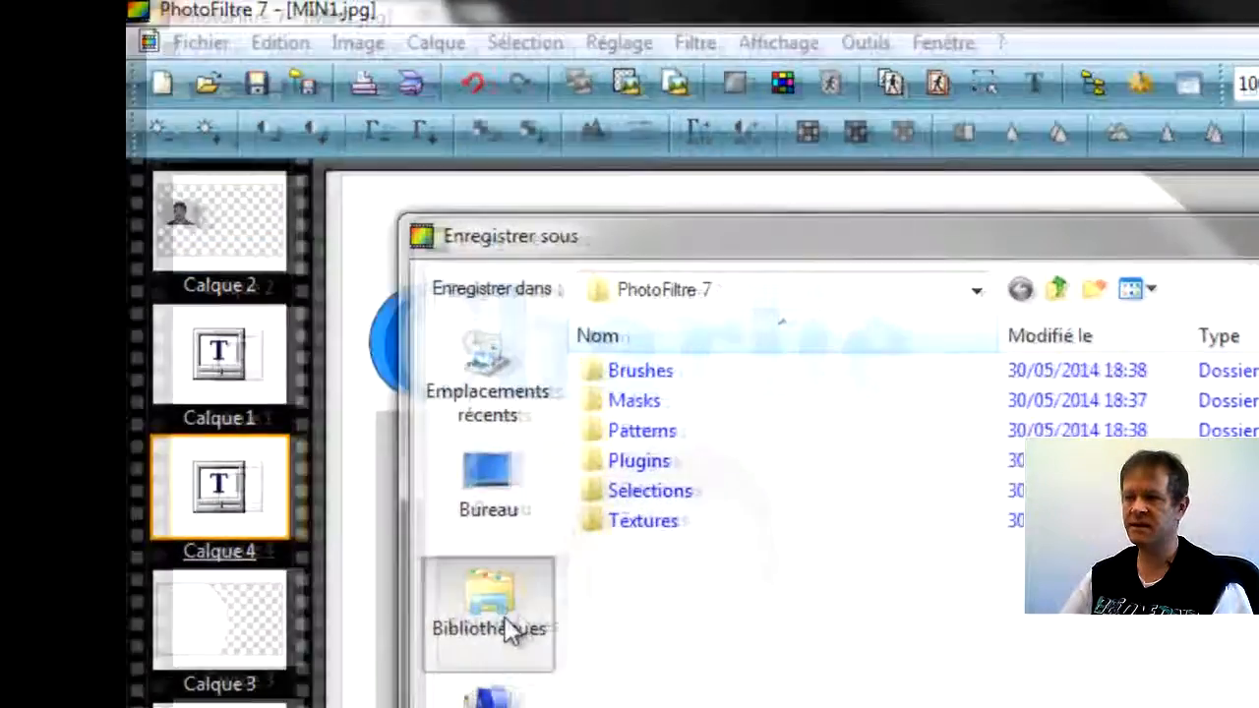
left_click(509, 629)
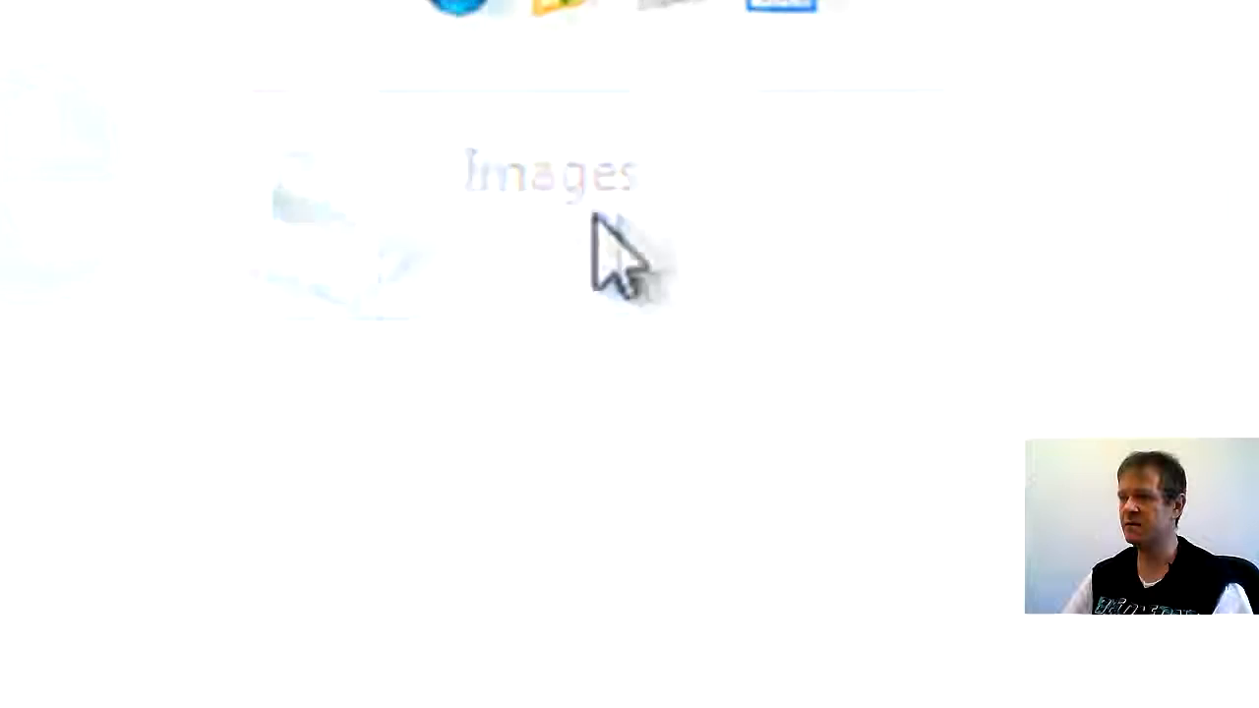
double_click(194, 198)
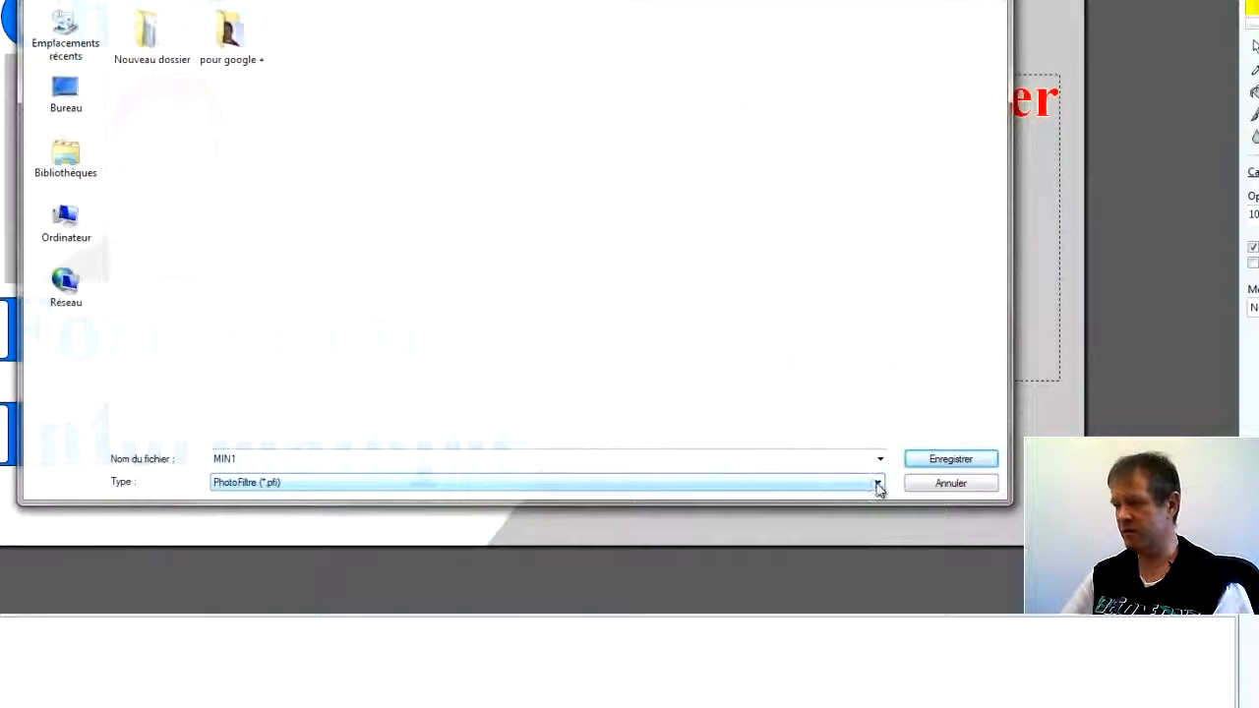
left_click(878, 486)
left_click(326, 521)
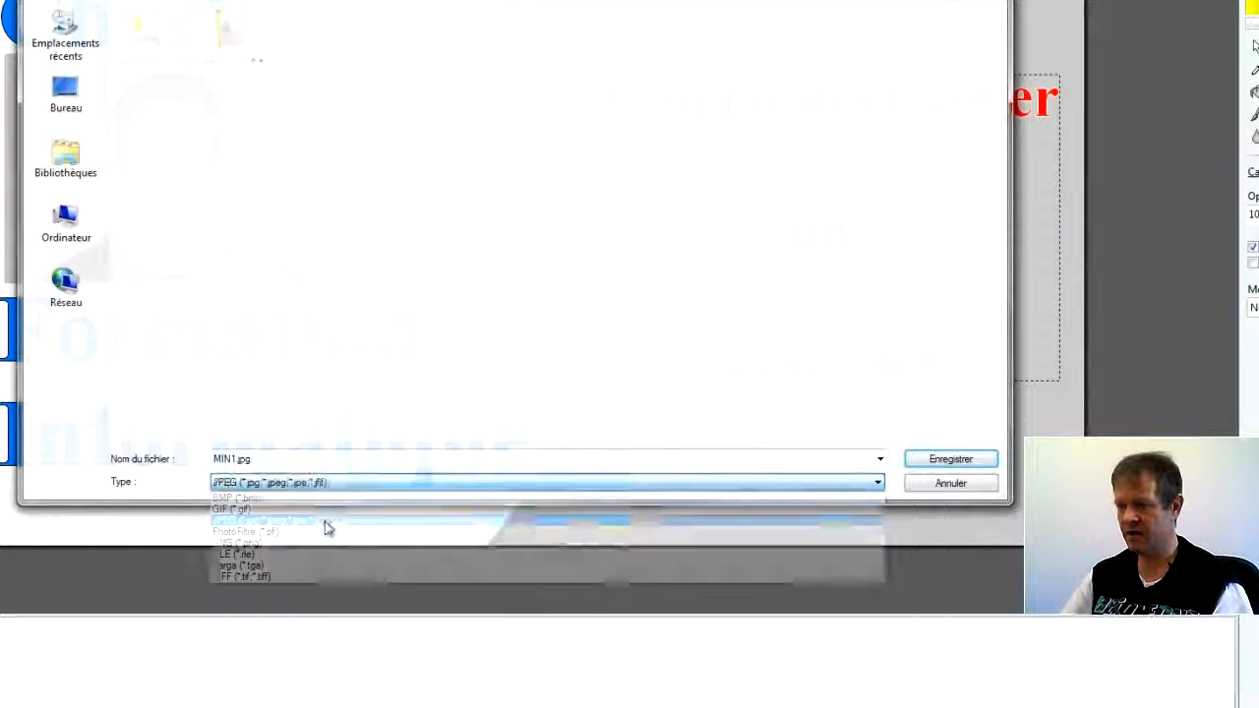
left_click(262, 459)
left_click(270, 458)
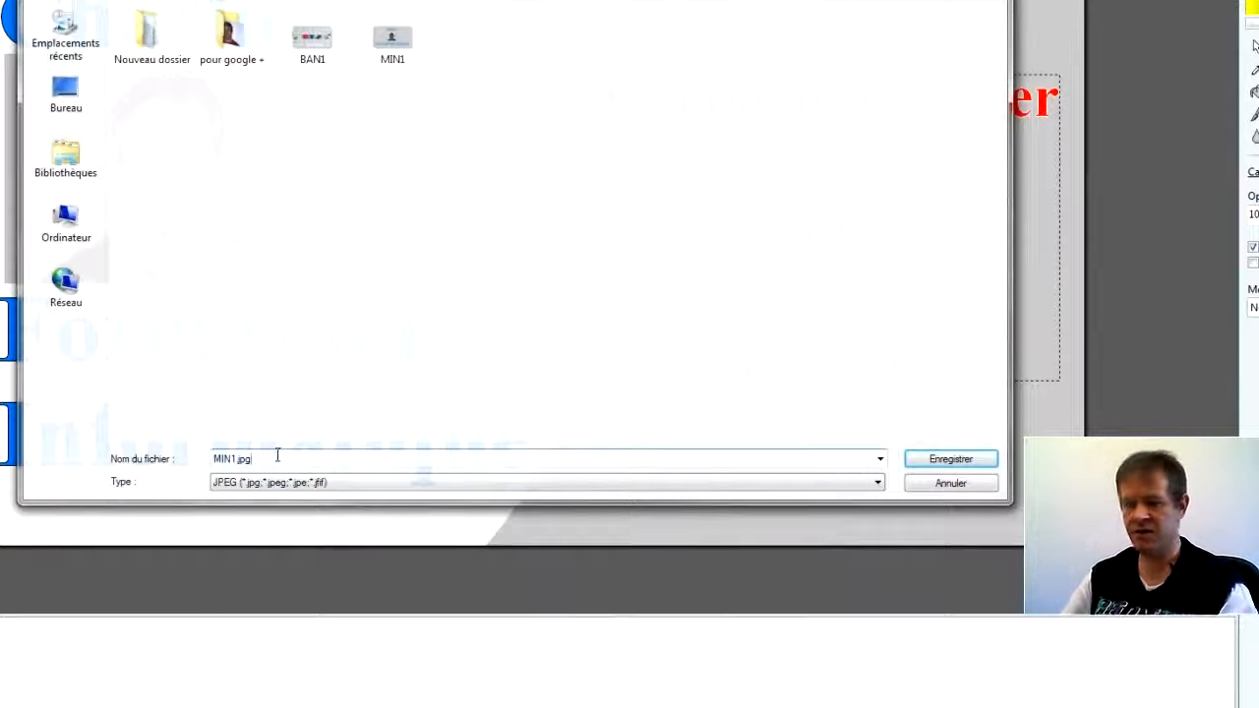
key("BackSpace")
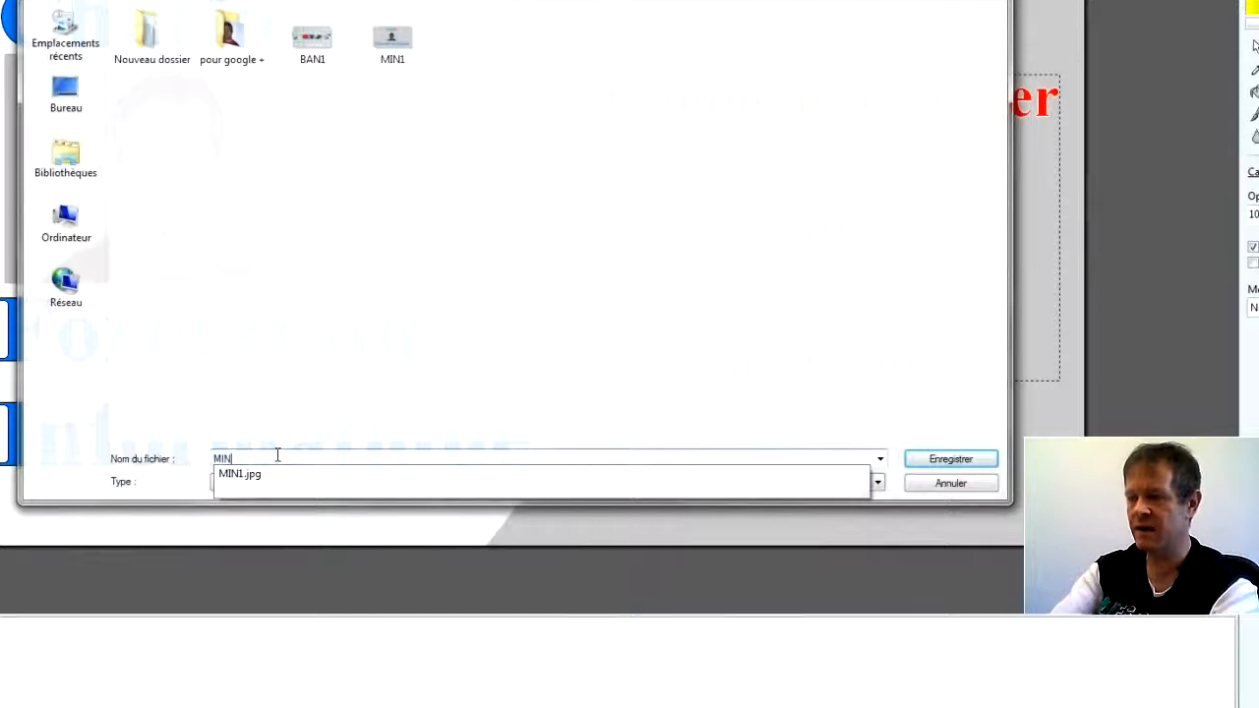
type("2")
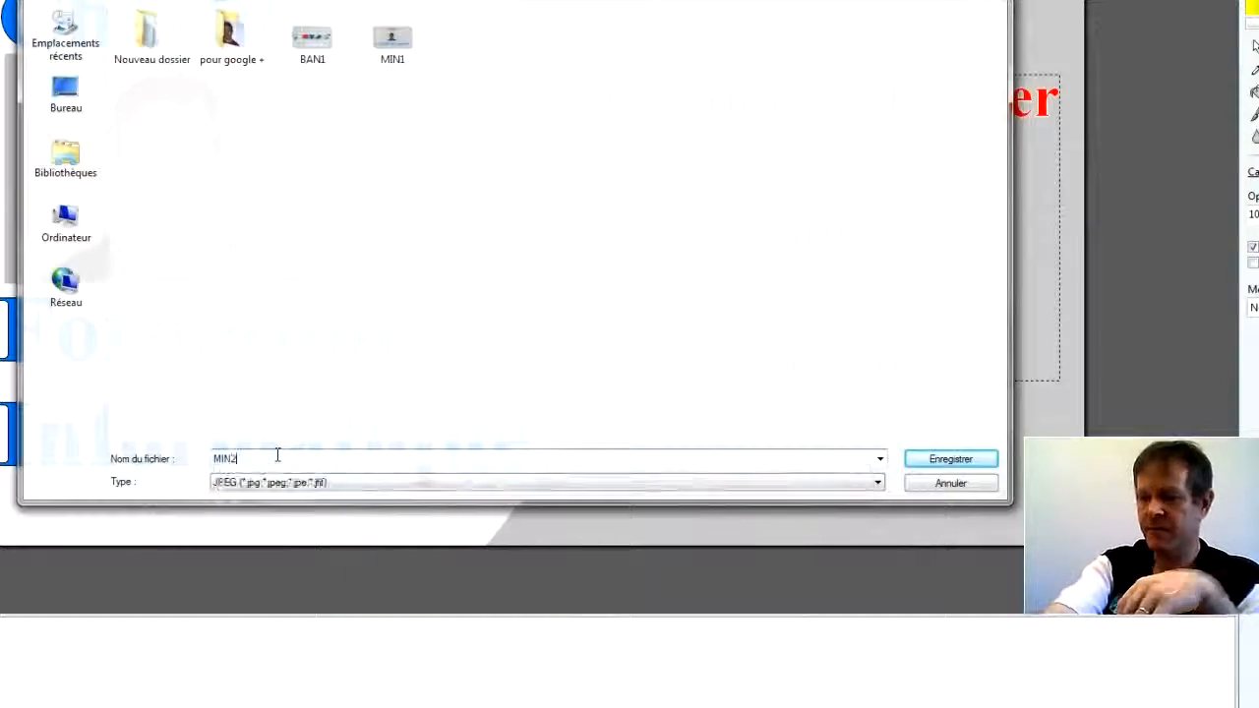
left_click(974, 458)
Preview the file size at JPEG compression 100 in standard format and confirm the export options.
left_click(649, 337)
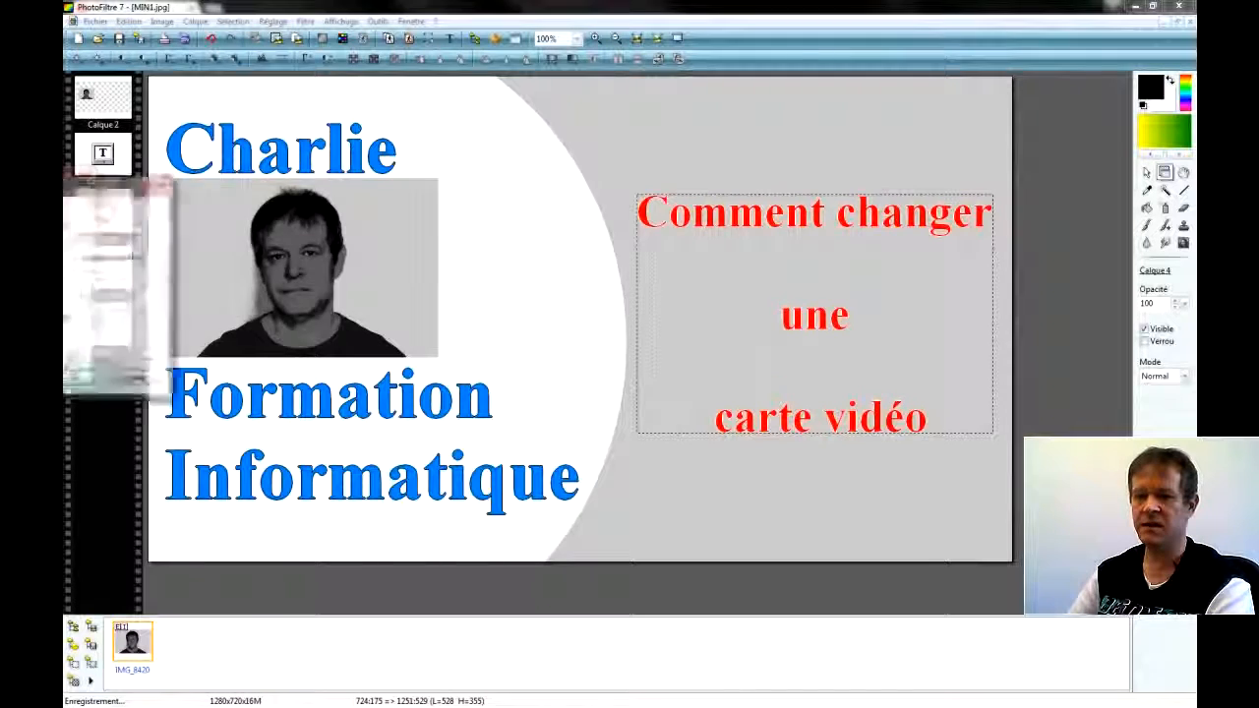
left_click_drag(65, 186, 714, 166)
left_click(711, 353)
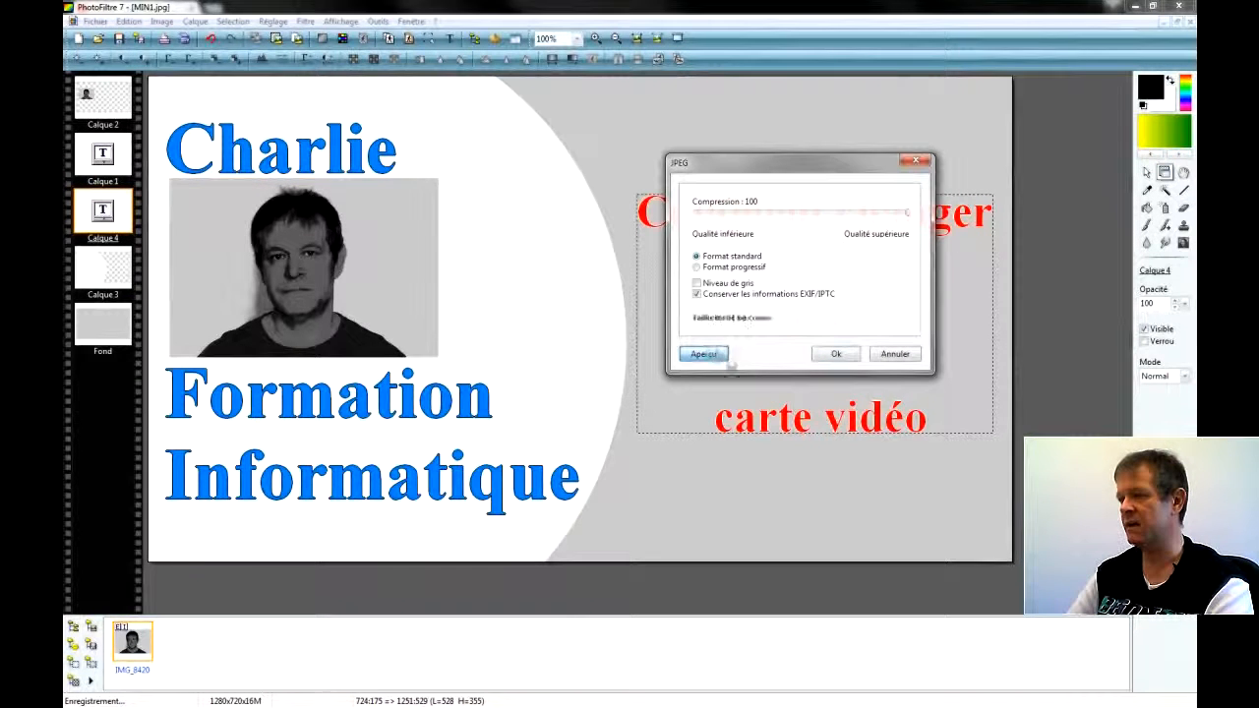
left_click(836, 354)
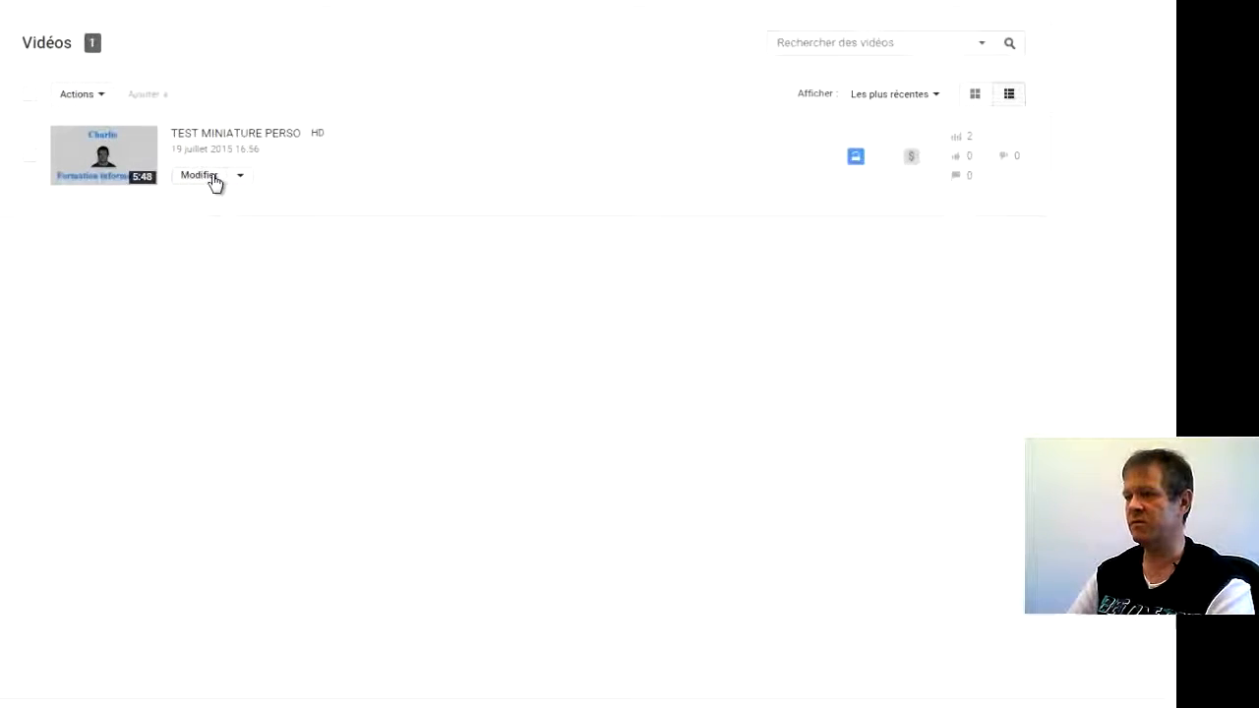
In YouTube's video manager, replace the custom thumbnail of TEST MINIATURE PERSO with MIN2 and save the changes.
left_click(200, 175)
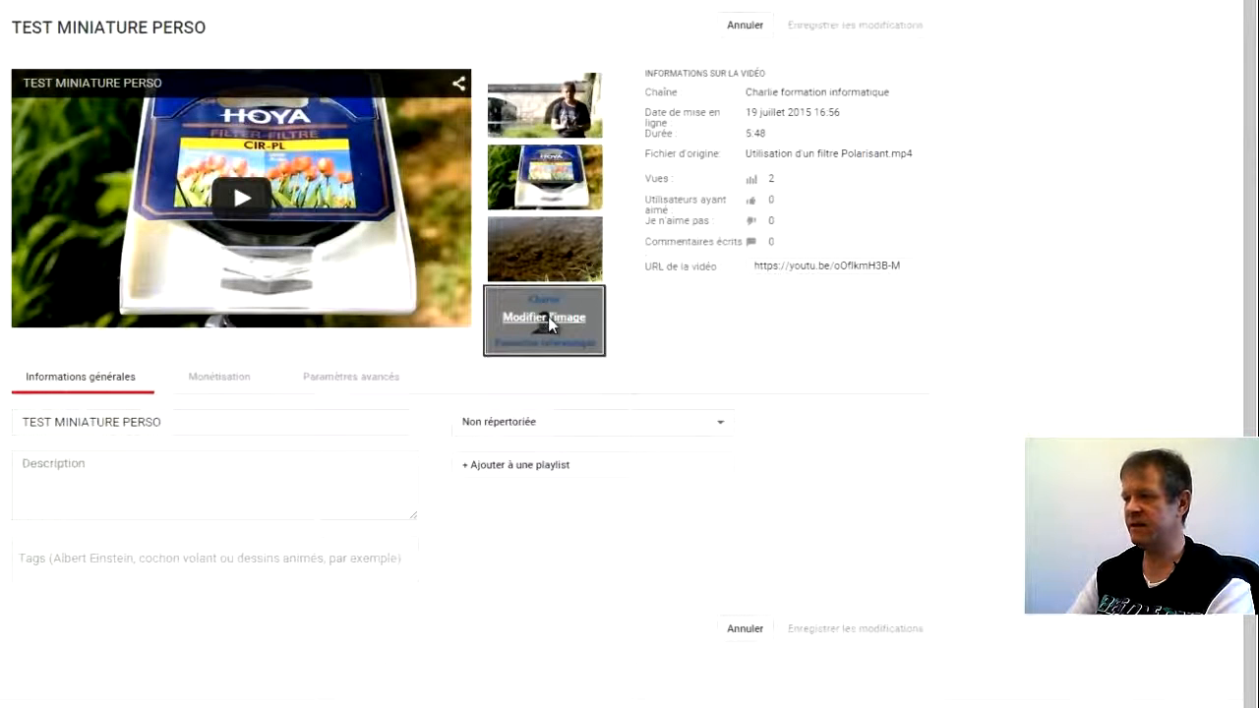
left_click(548, 316)
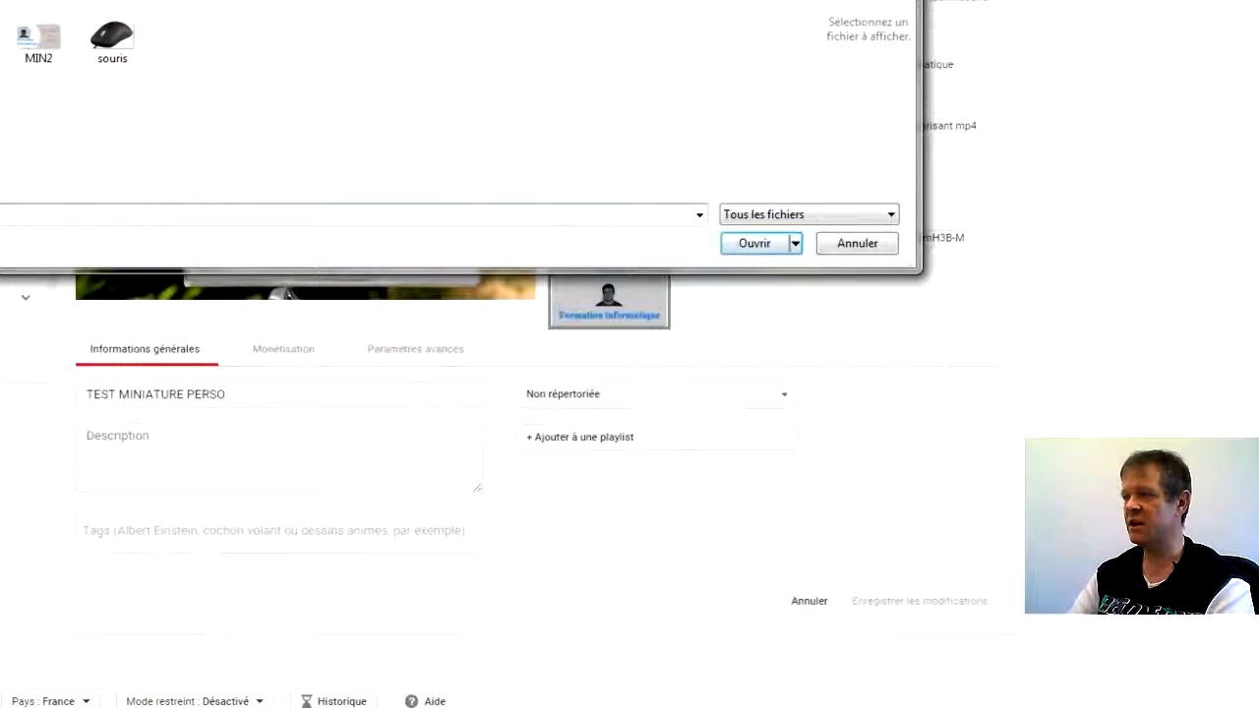
left_click(41, 44)
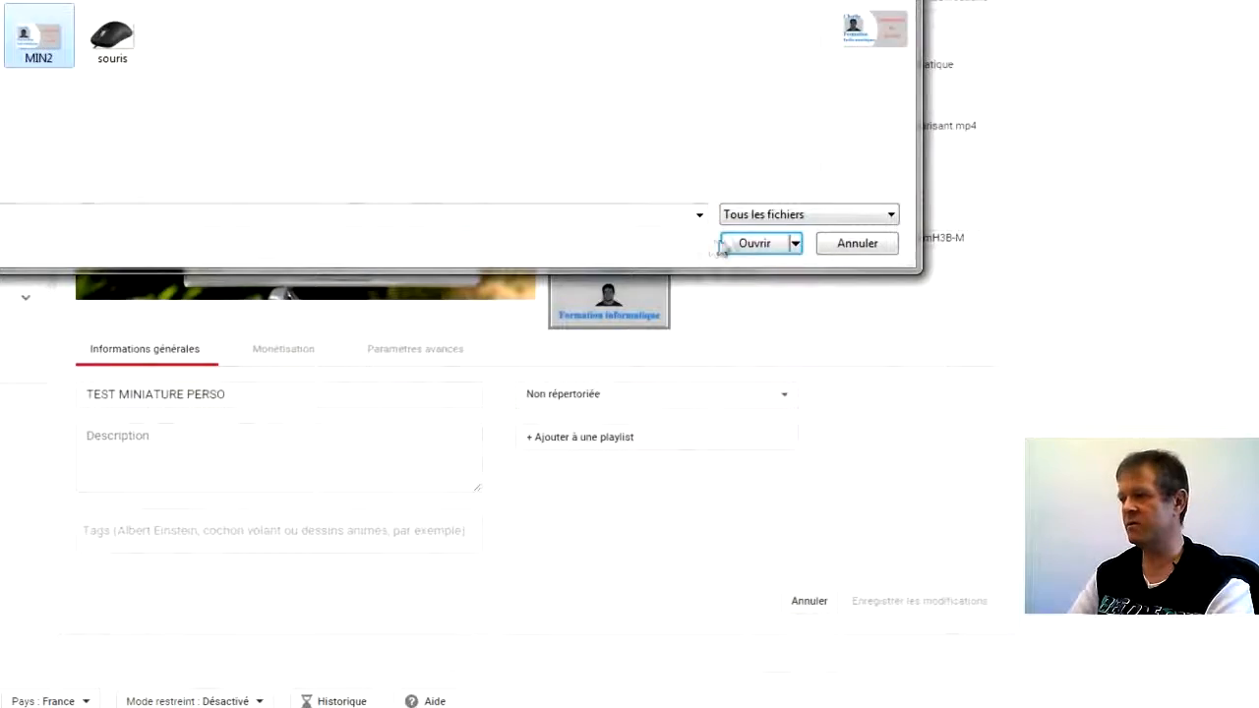
left_click(750, 242)
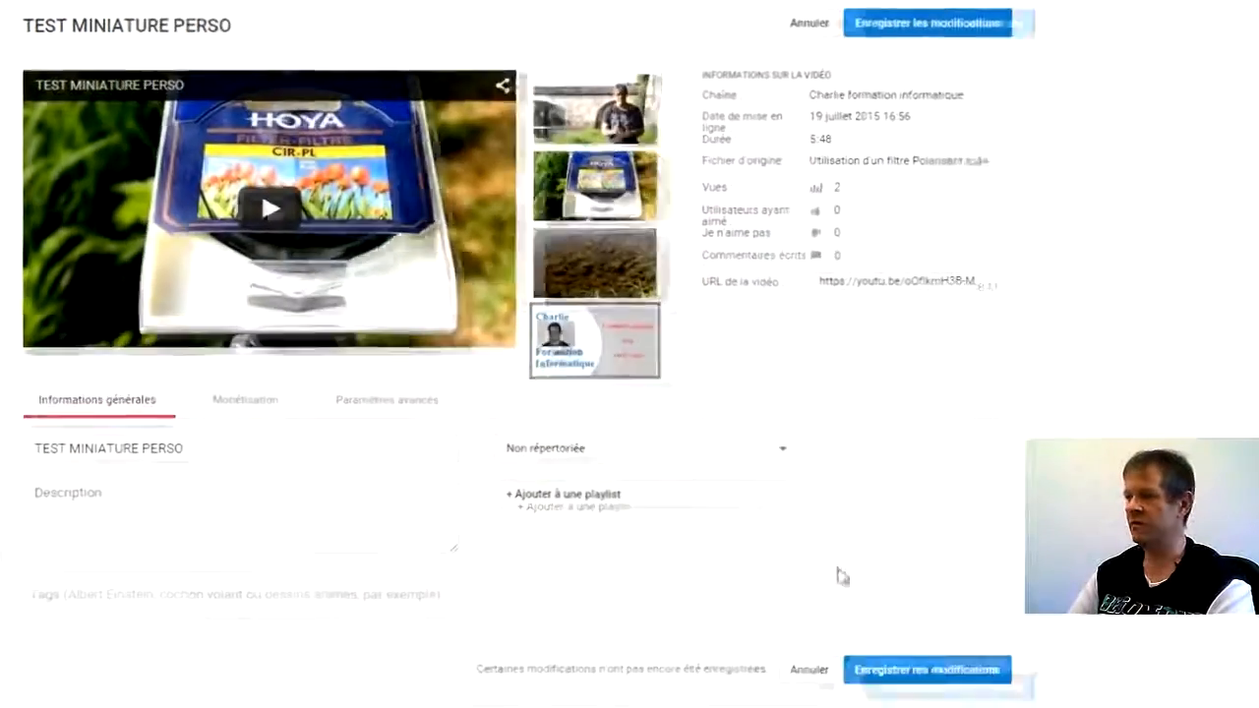
left_click(912, 661)
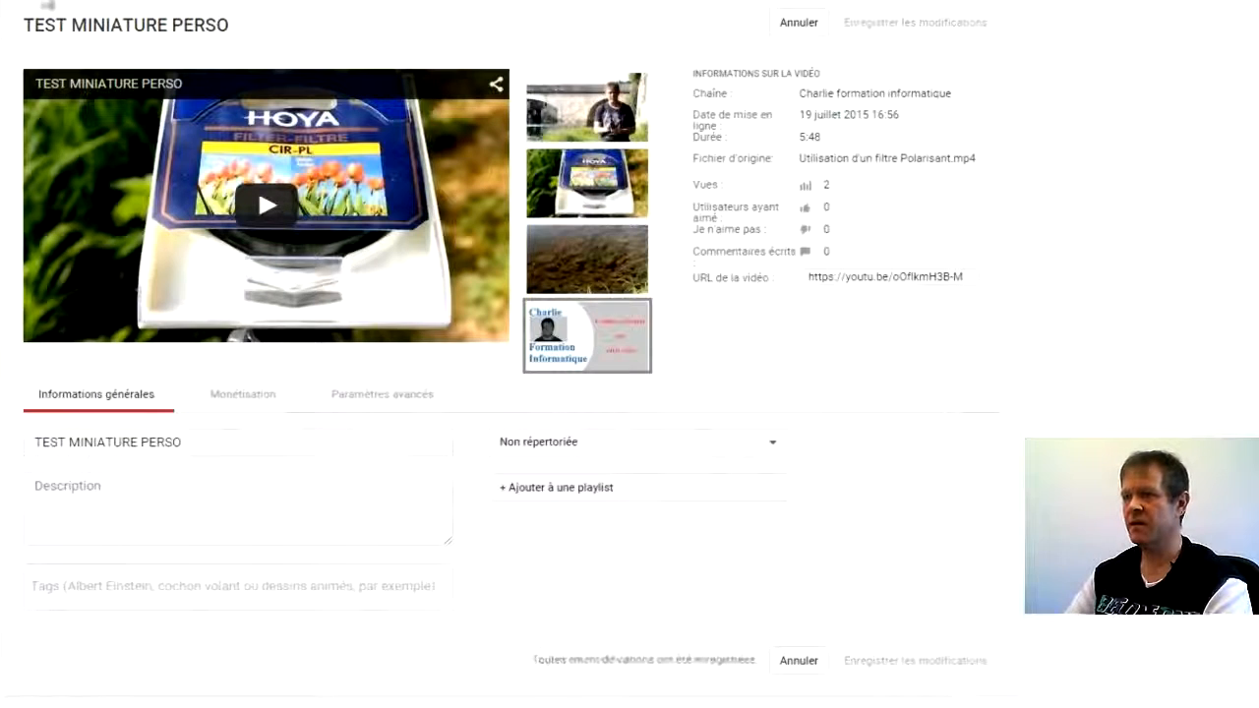
key("alt+Left")
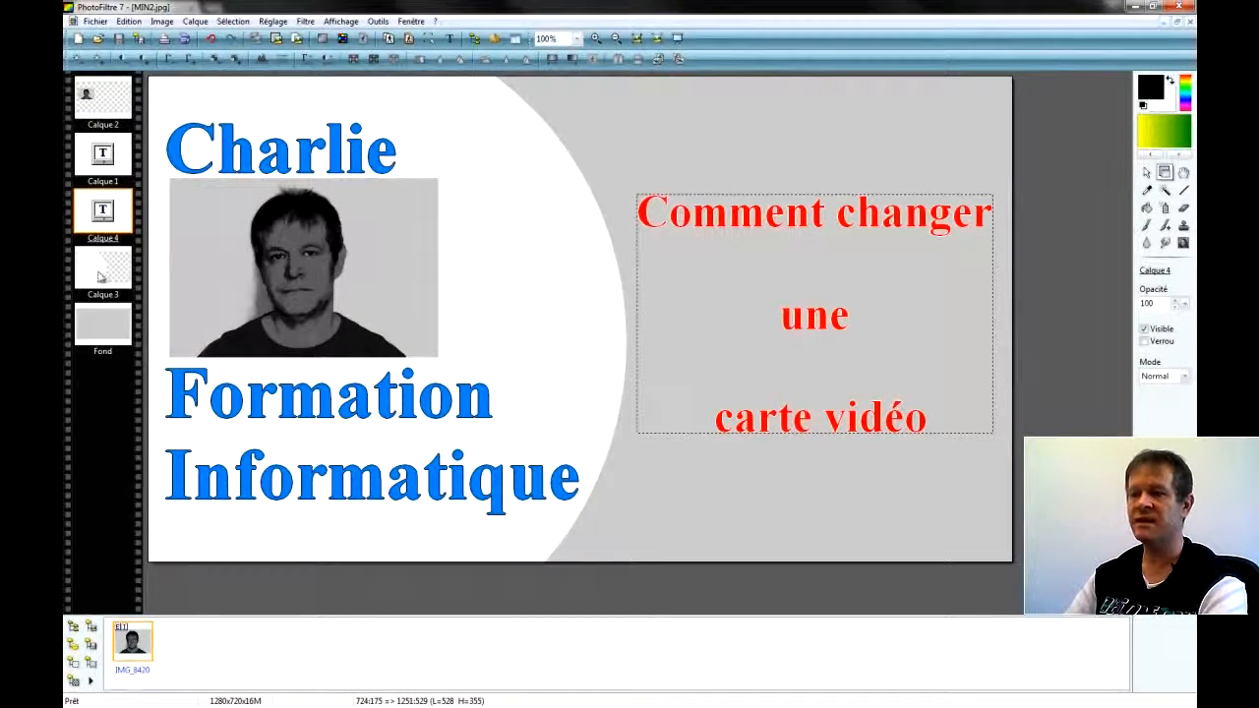
In PhotoFiltre 7, replace "carte vidéo" with "wifi" in the red text layer, followed by a line break.
left_click(114, 163)
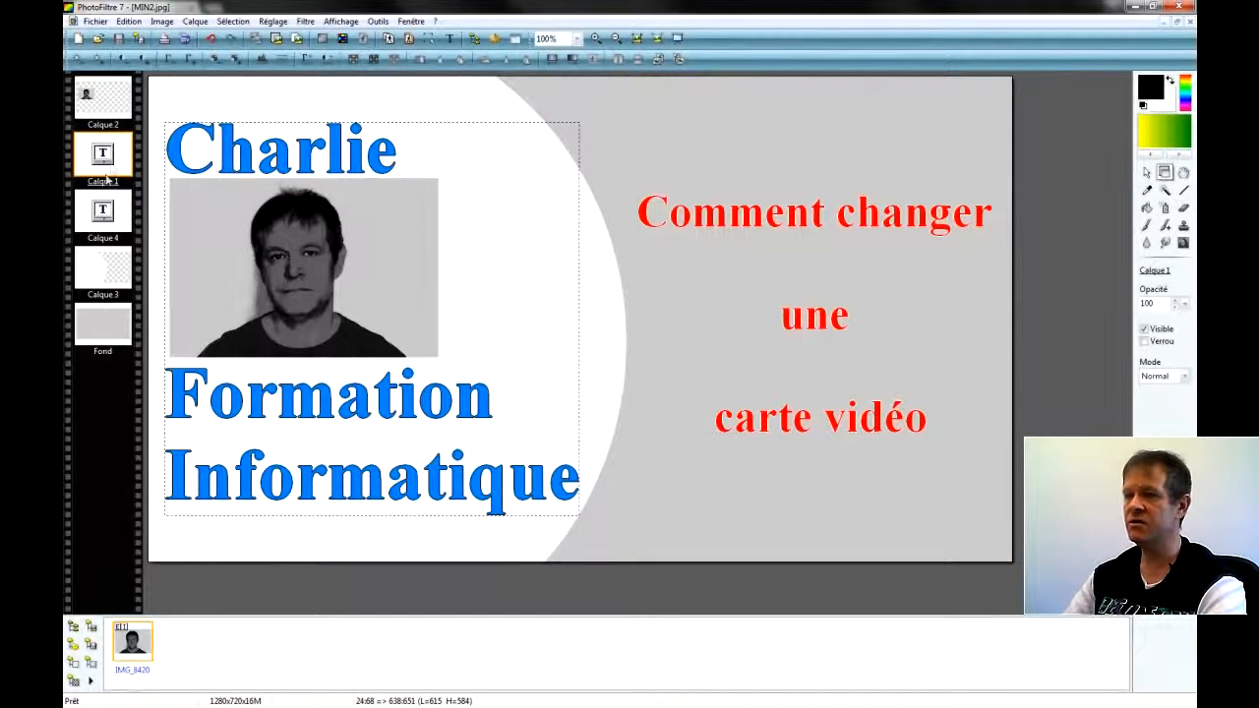
left_click(104, 210)
double_click(101, 210)
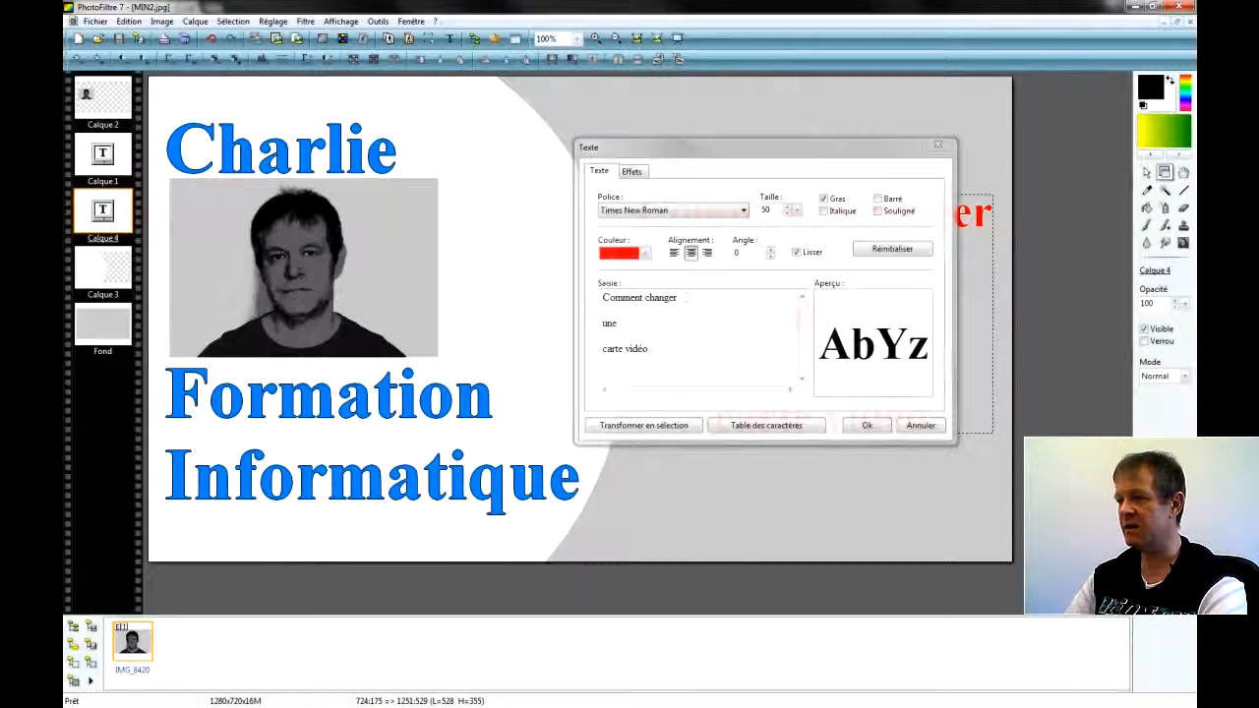
left_click_drag(649, 349, 602, 349)
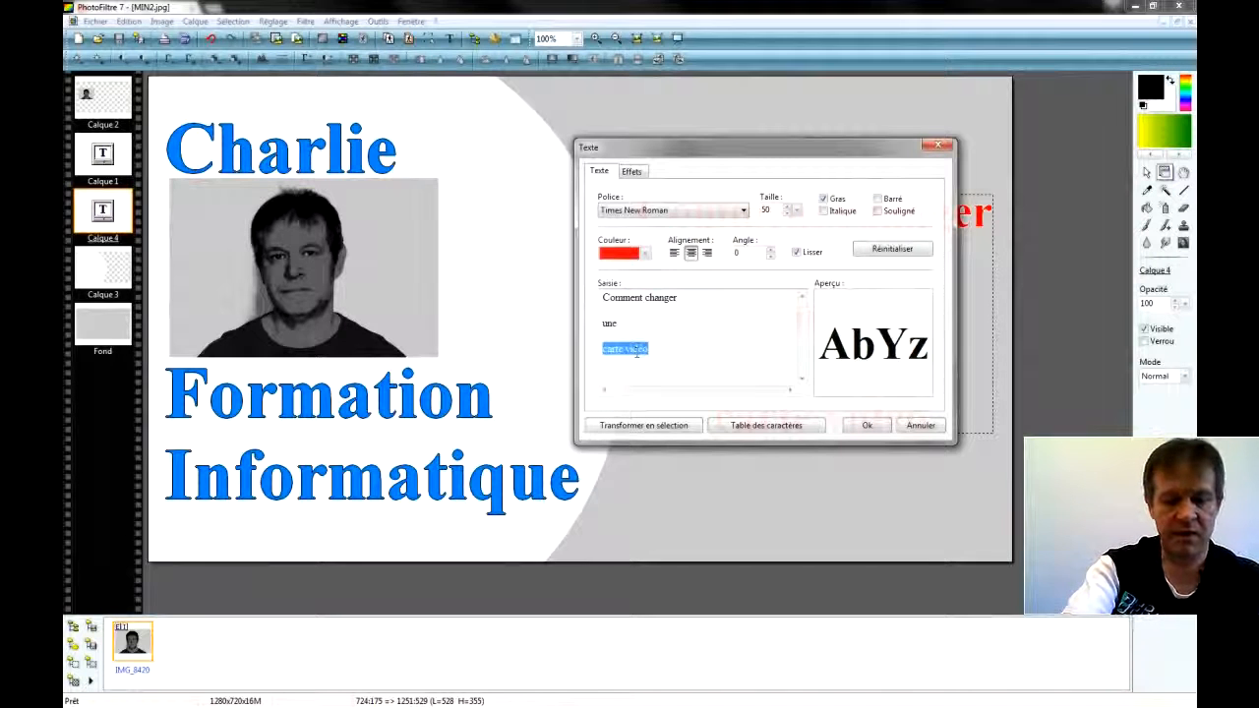
type("wifi")
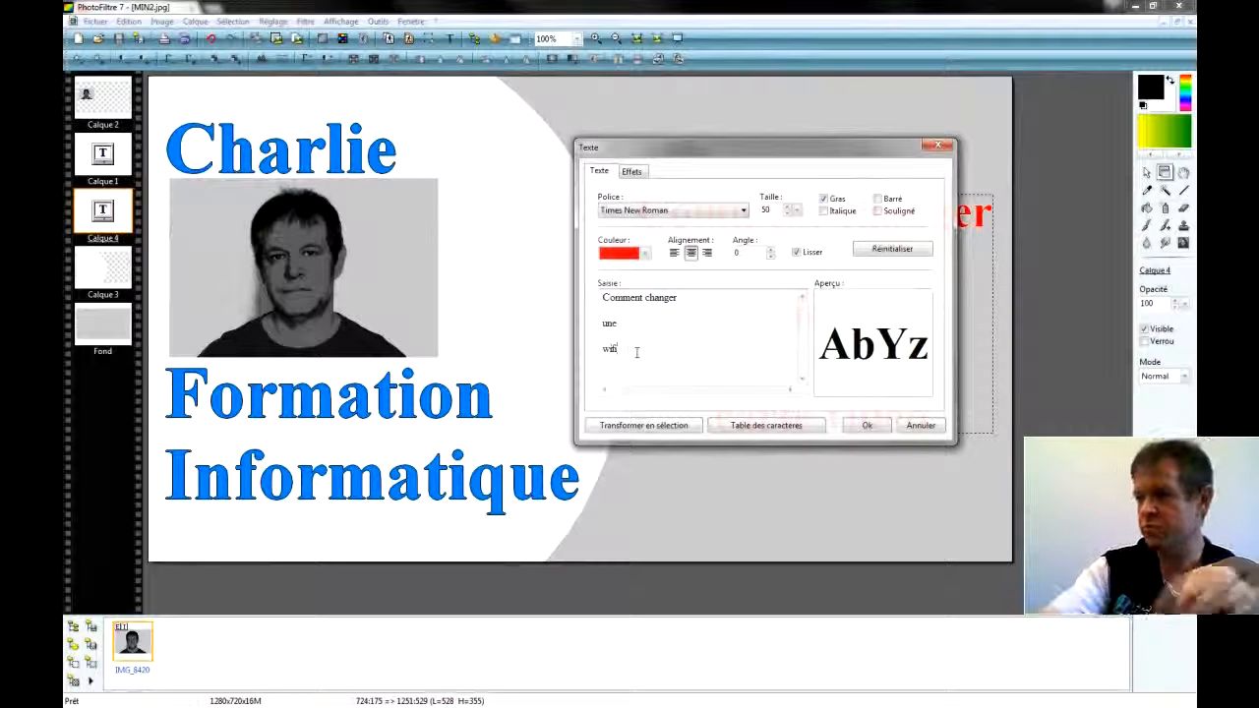
key("Return")
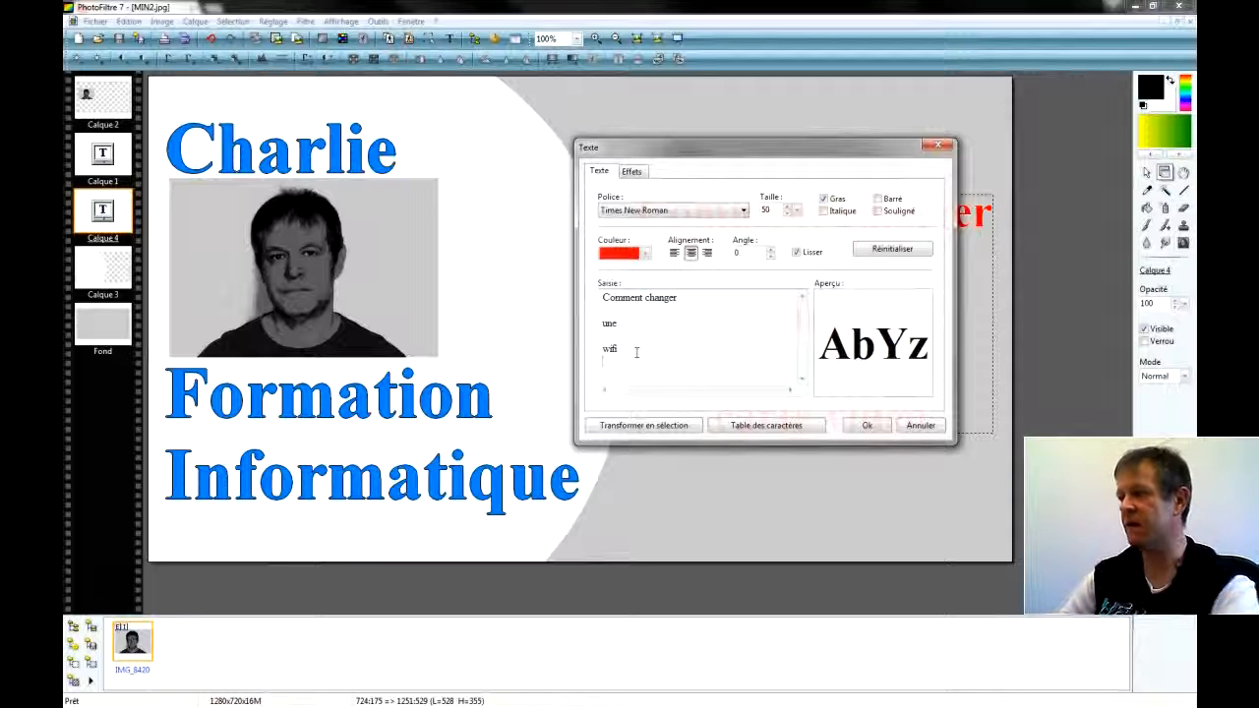
left_click(864, 427)
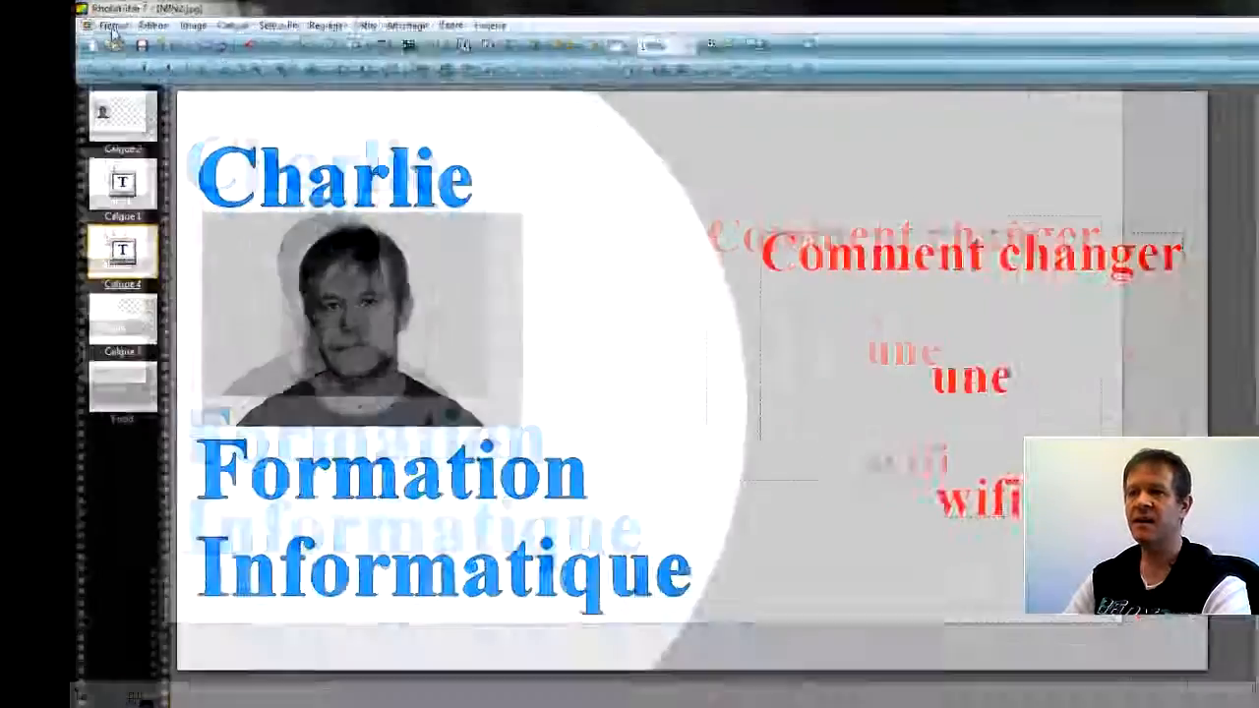
Save the layered thumbnail in the Images library as "miniature" in PhotoFiltre (*.pfi) format and confirm the save options.
left_click(95, 20)
left_click(273, 268)
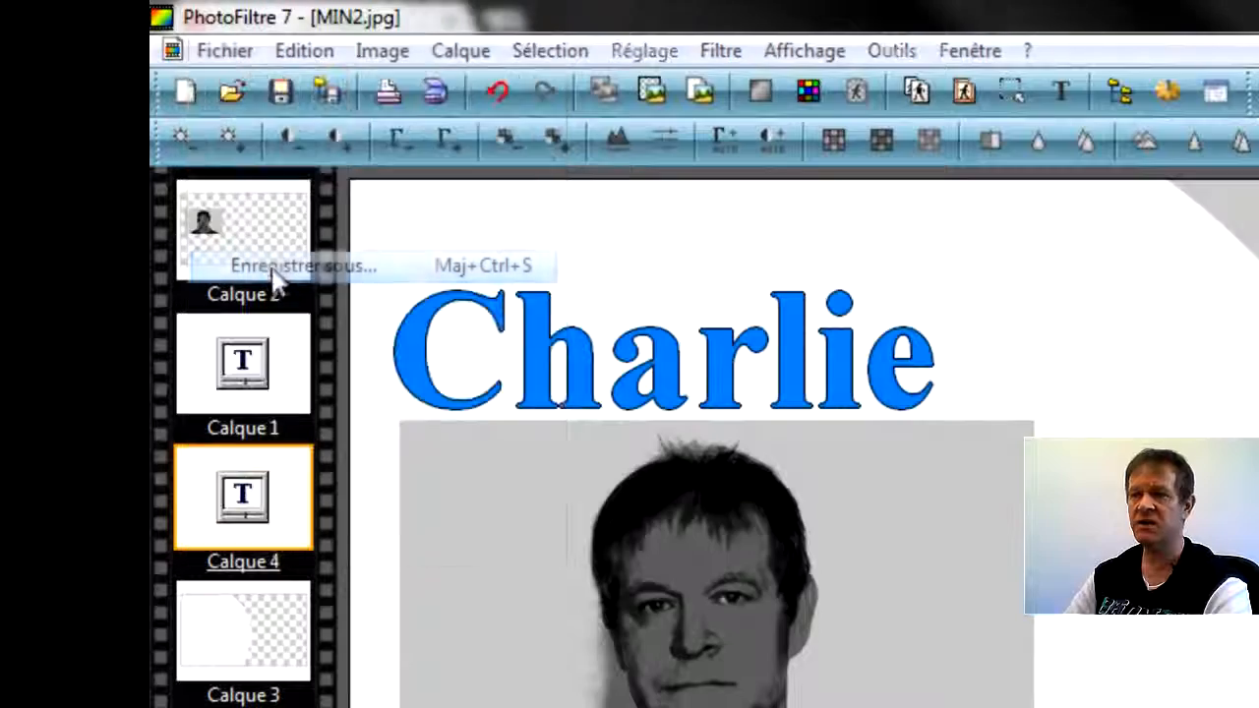
left_click(518, 627)
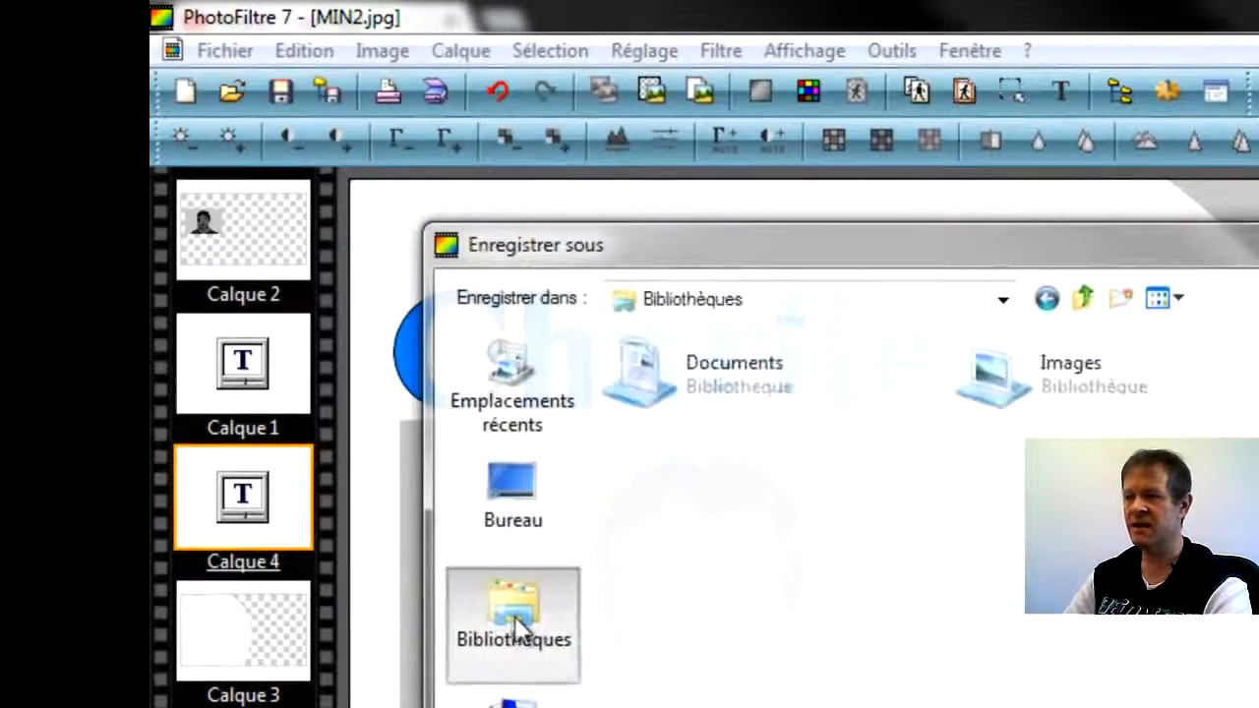
double_click(796, 221)
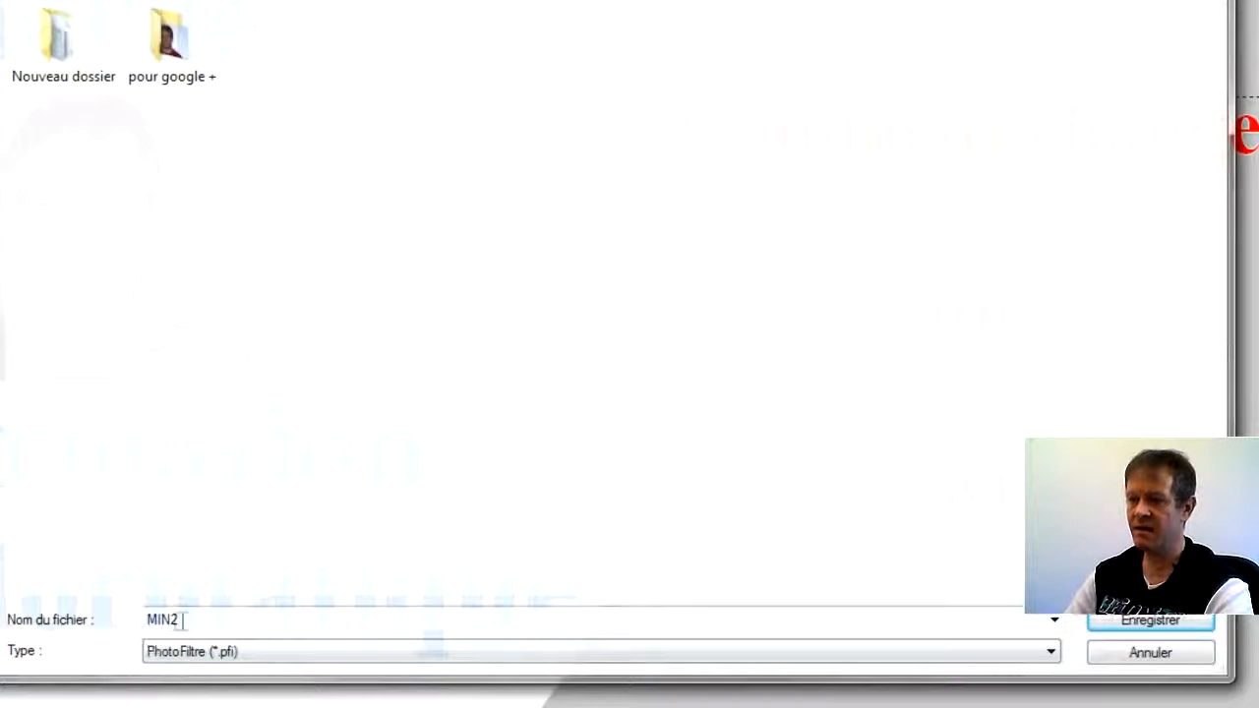
double_click(199, 620)
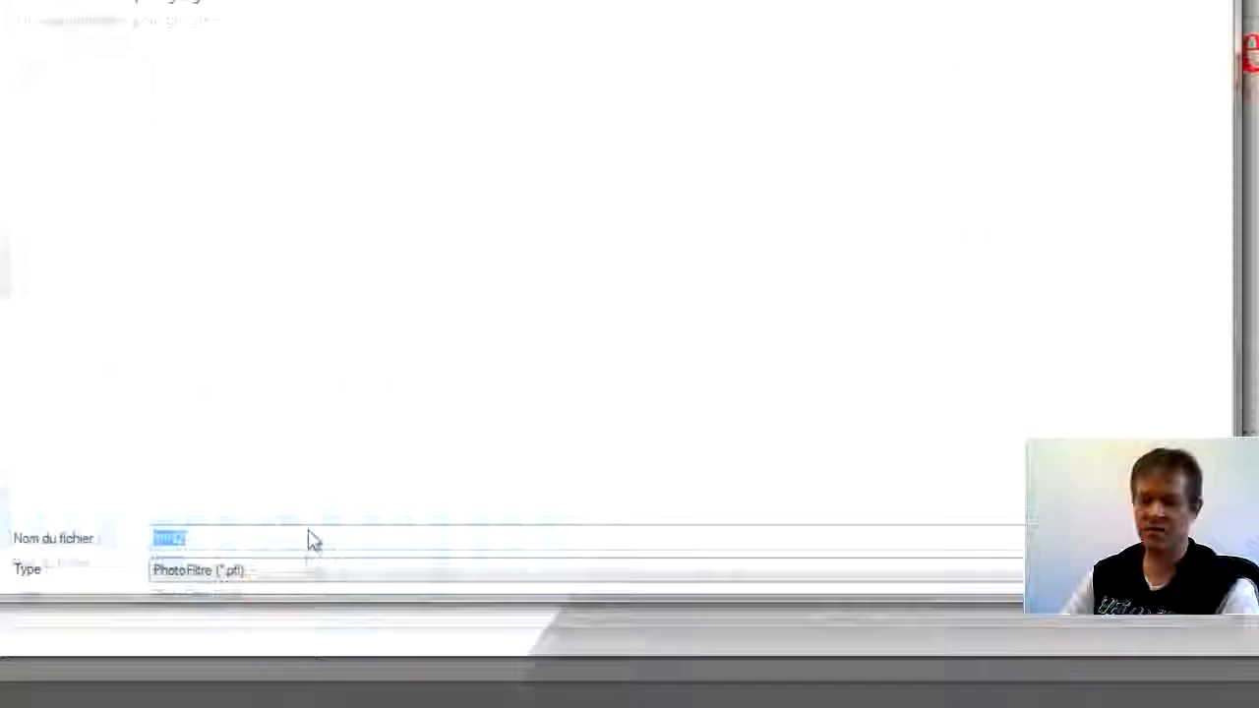
type("min")
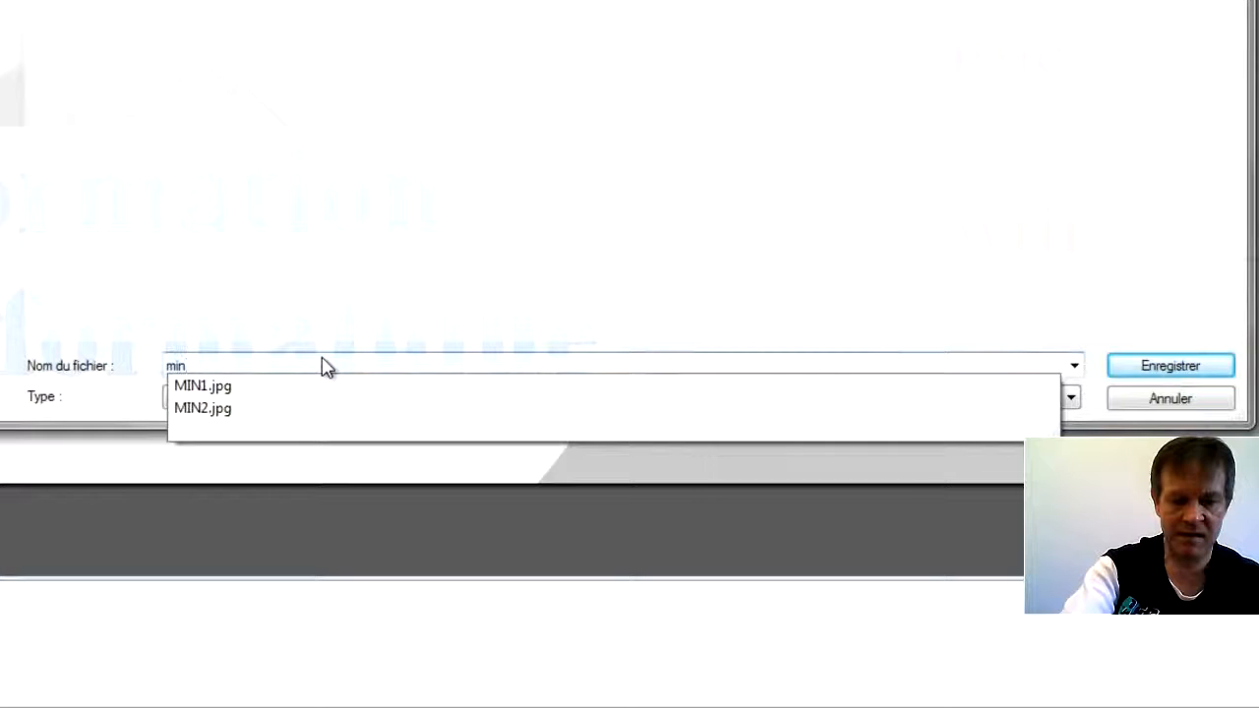
type("iature")
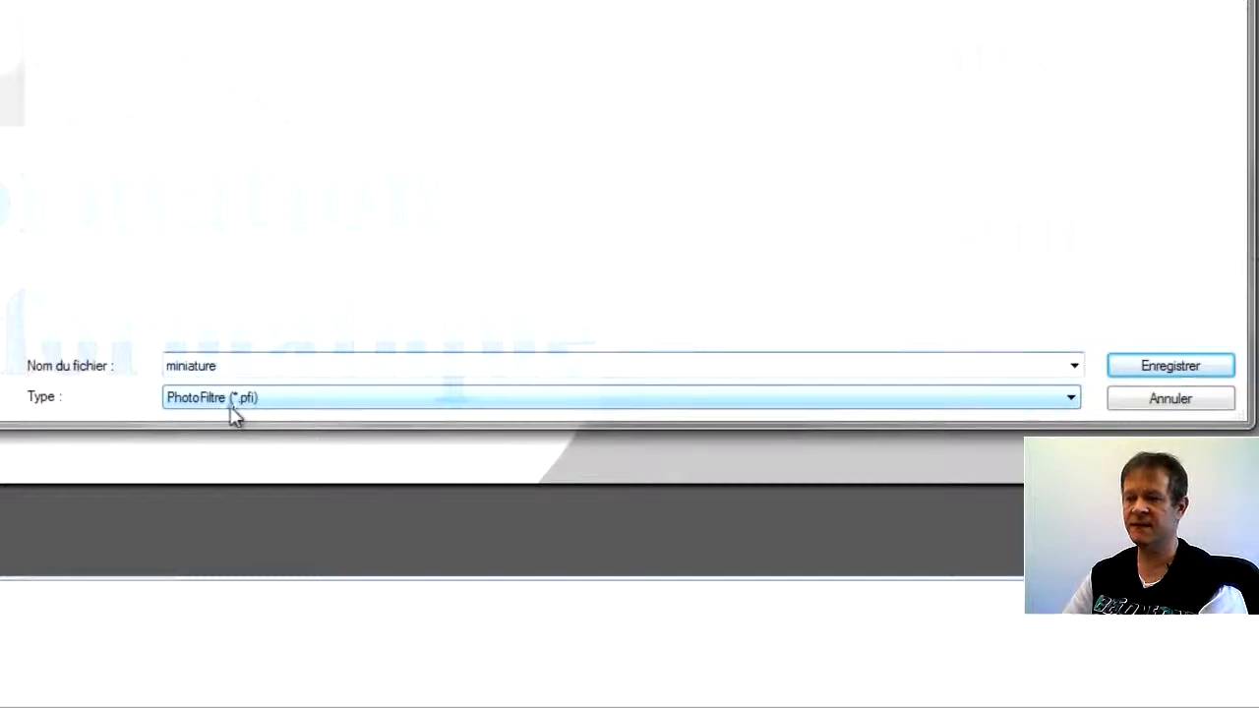
left_click(1186, 368)
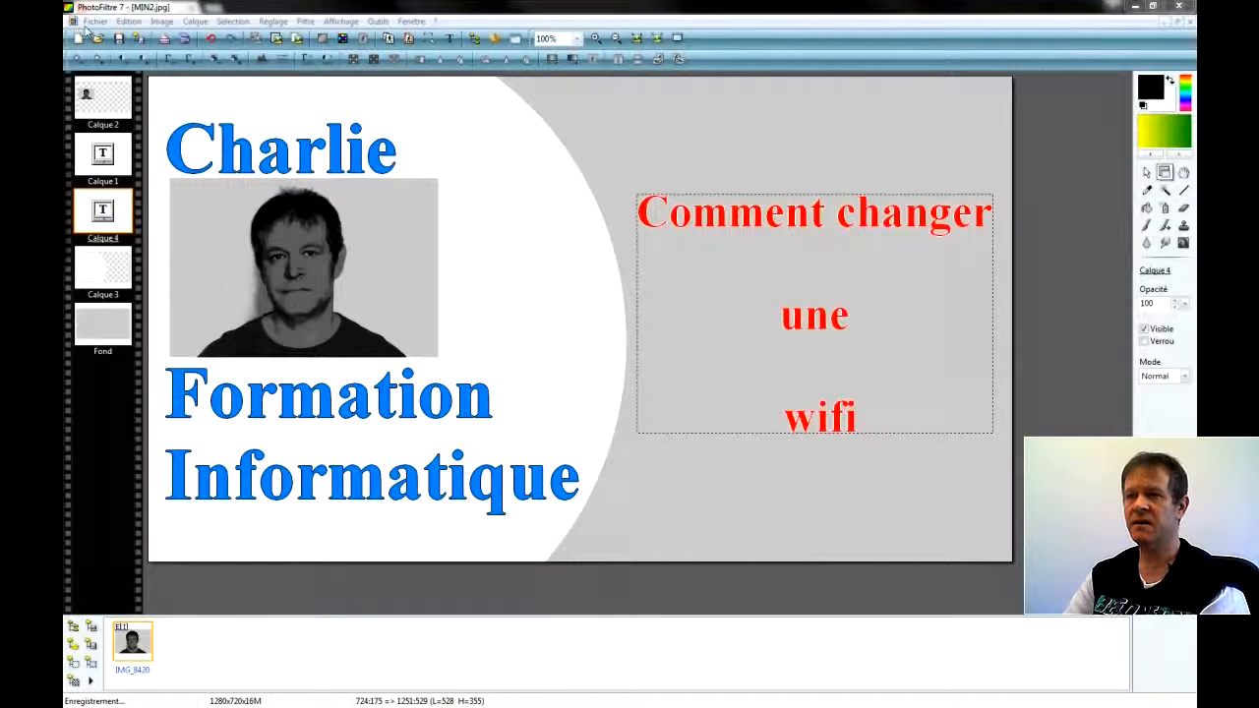
left_click_drag(63, 174, 679, 174)
left_click(713, 252)
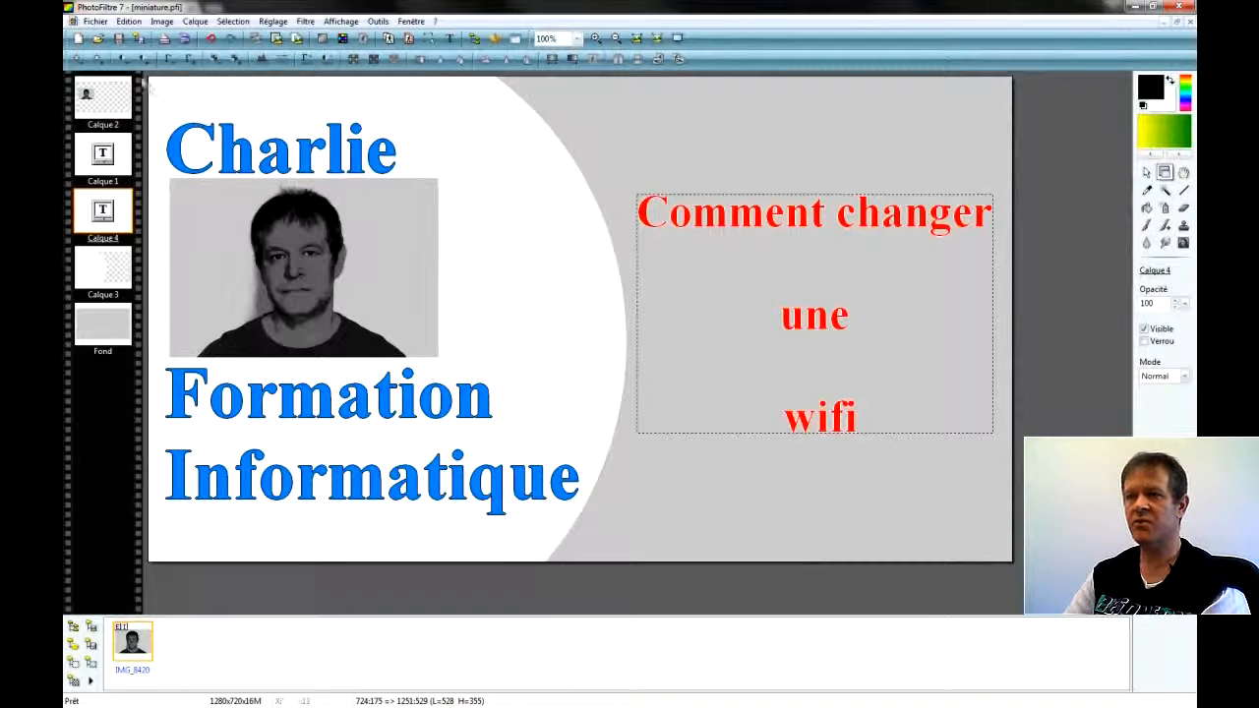
Close miniature.pfi and all remaining open images, discarding the changes to the blank untitled one.
left_click(95, 20)
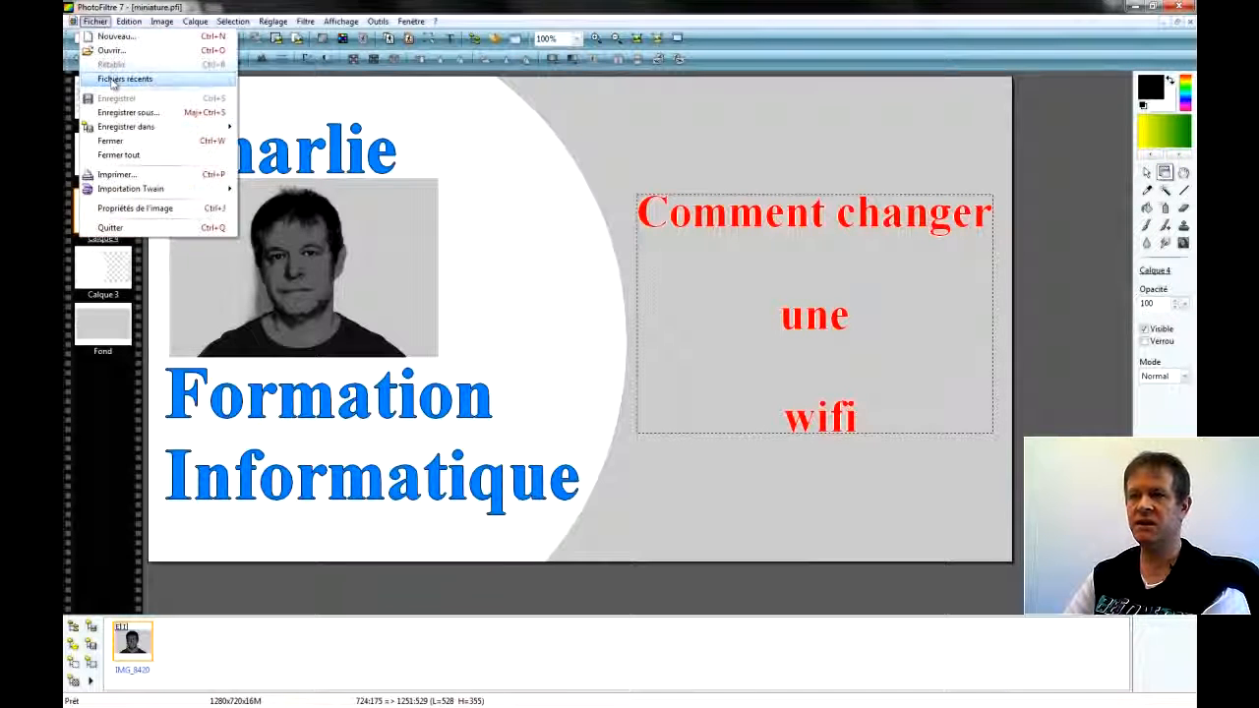
left_click(112, 142)
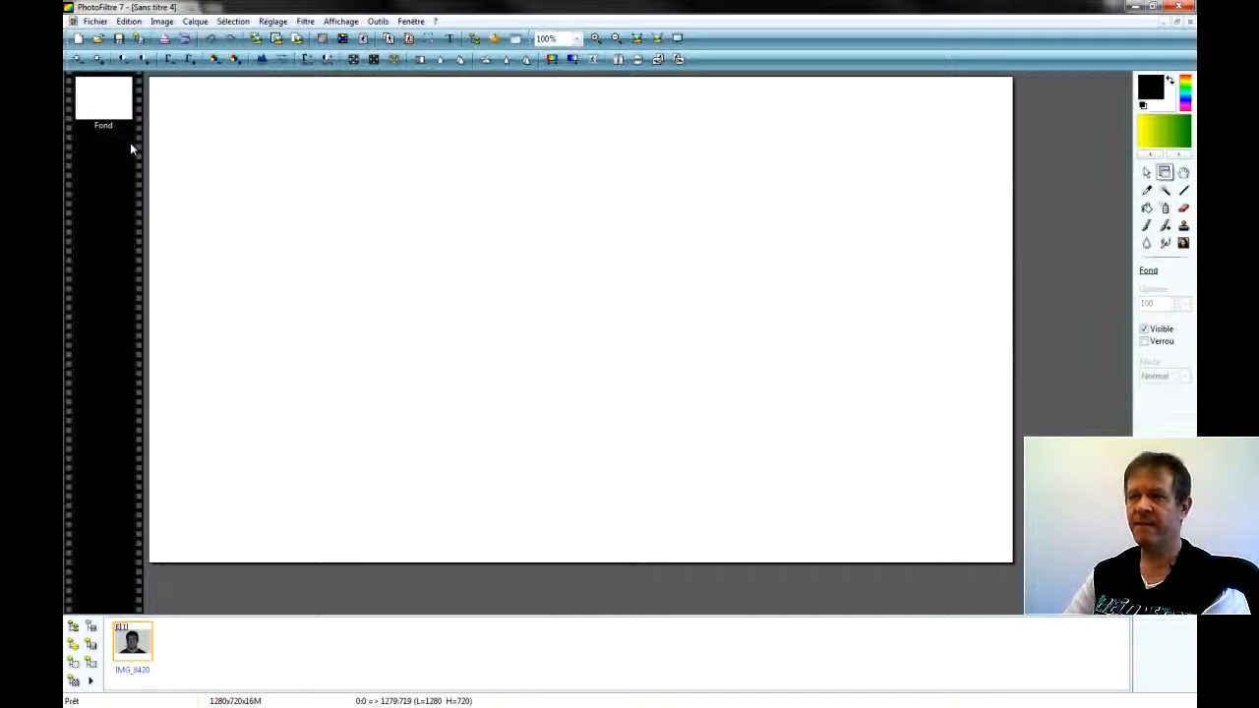
left_click(94, 21)
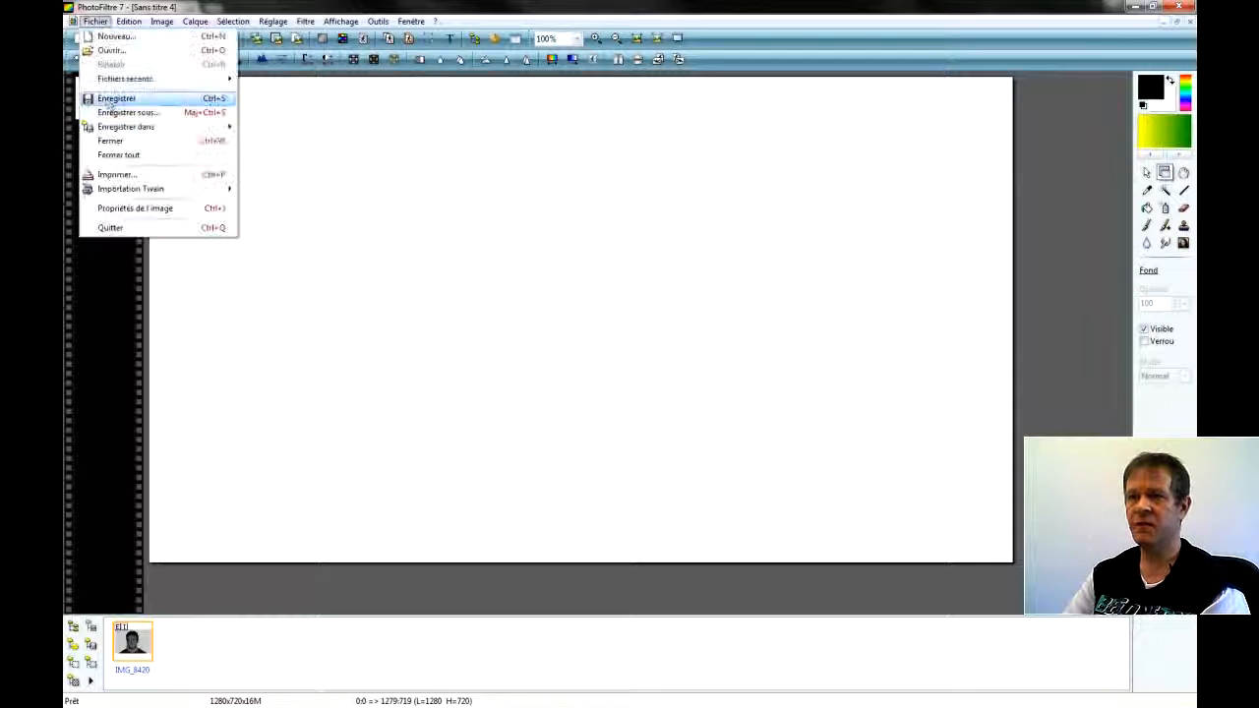
left_click(118, 154)
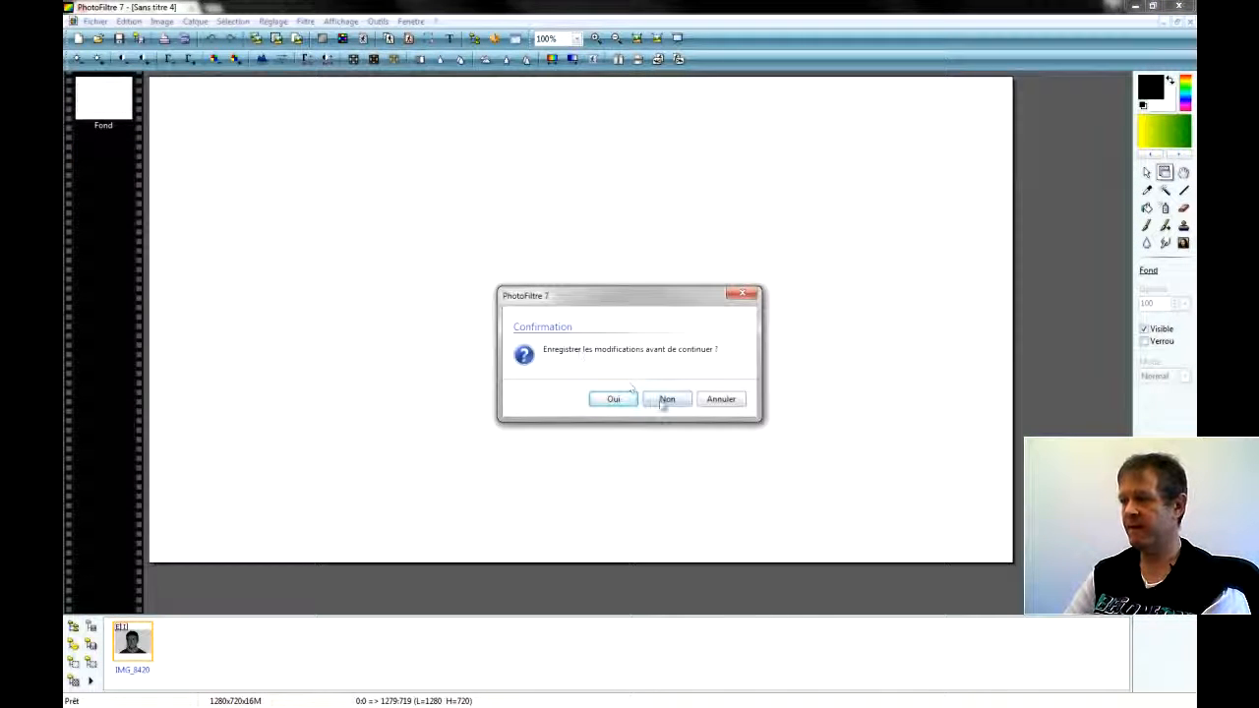
left_click(667, 398)
Open miniature.pfi from the "pour youtube" folder in the Images library and maximize its image window.
left_click(94, 21)
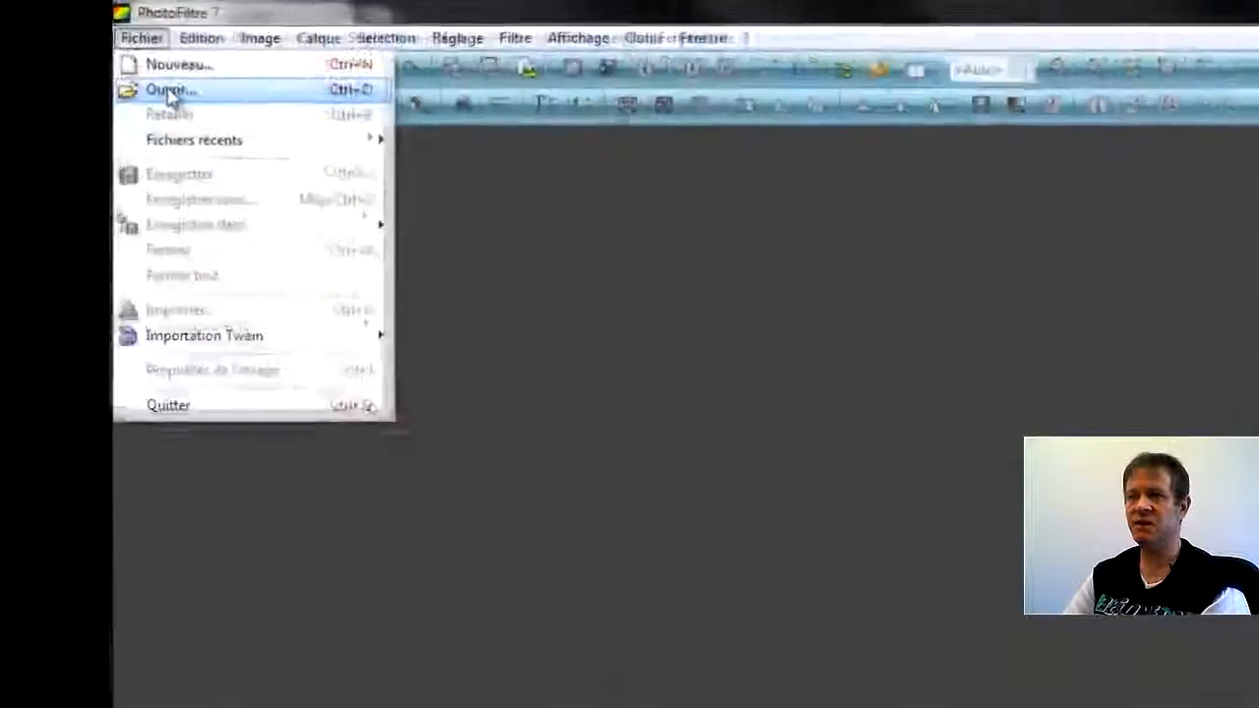
left_click(110, 60)
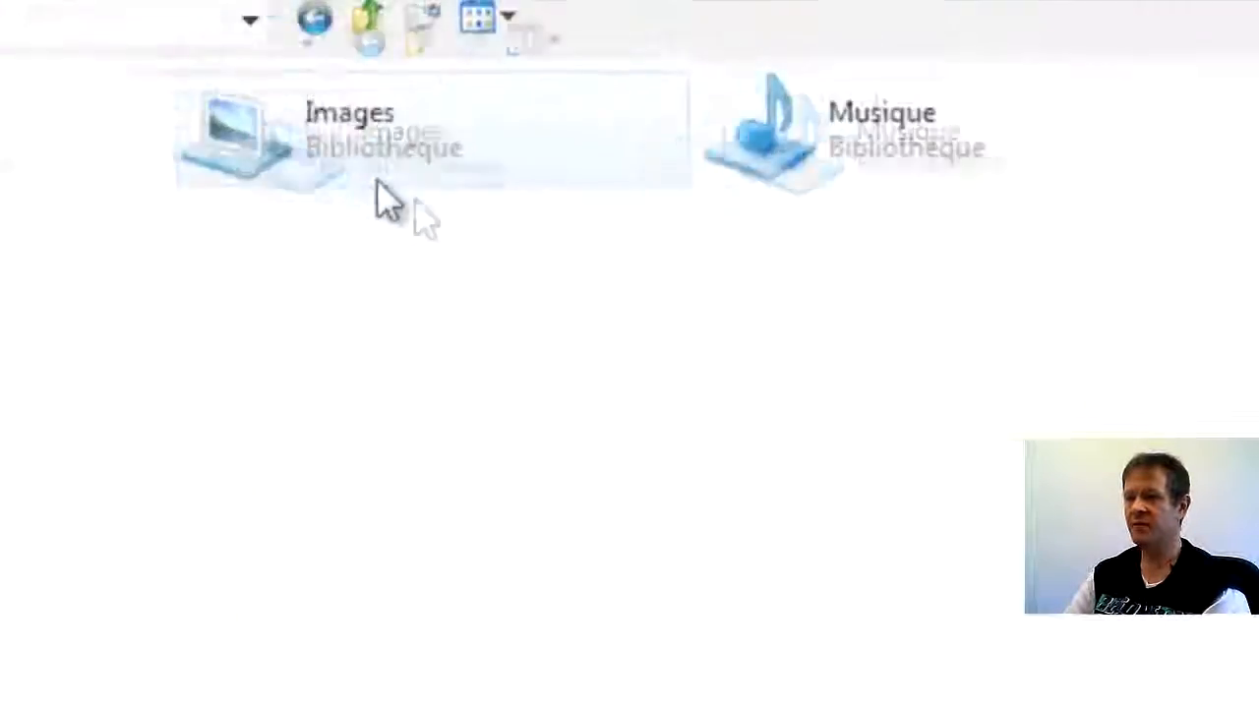
double_click(242, 81)
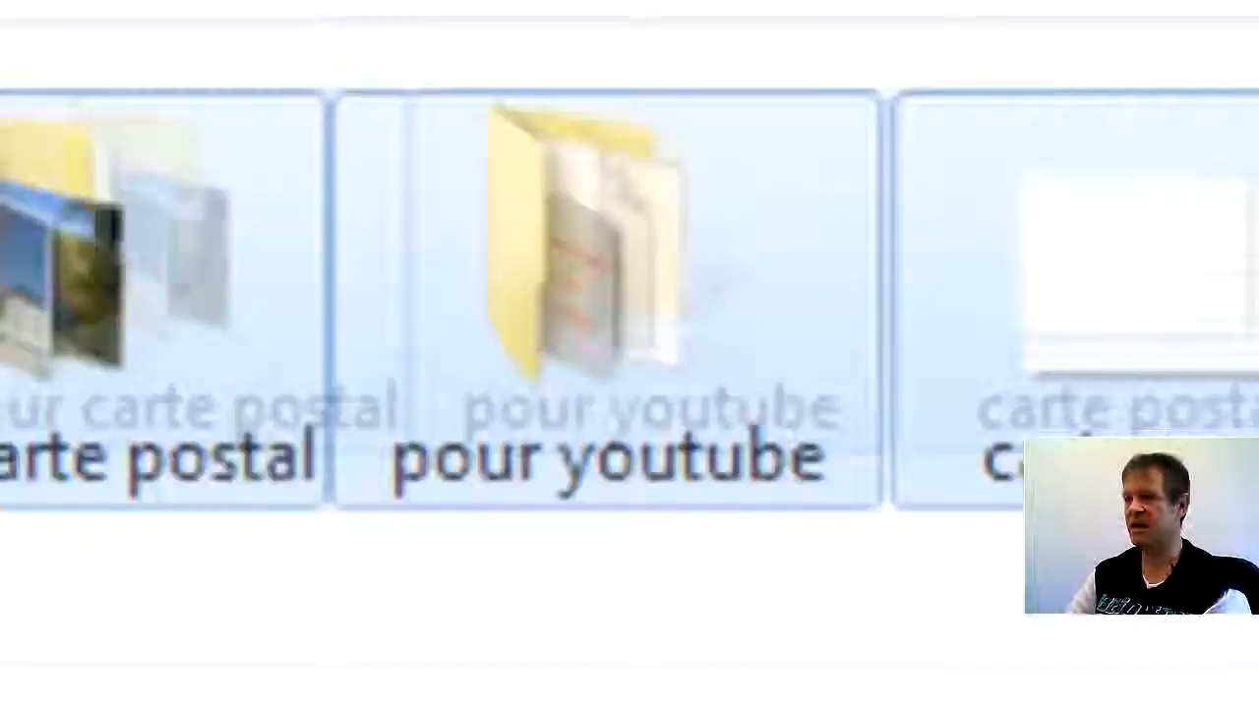
double_click(118, 460)
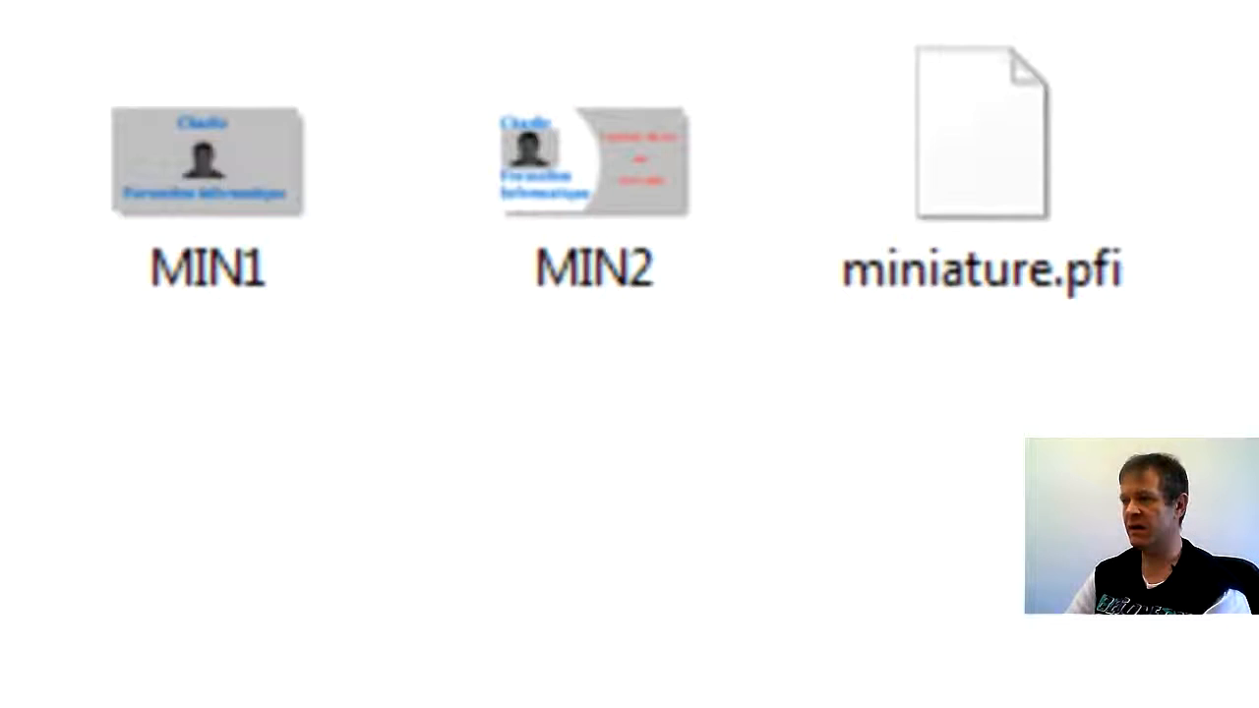
left_click(958, 212)
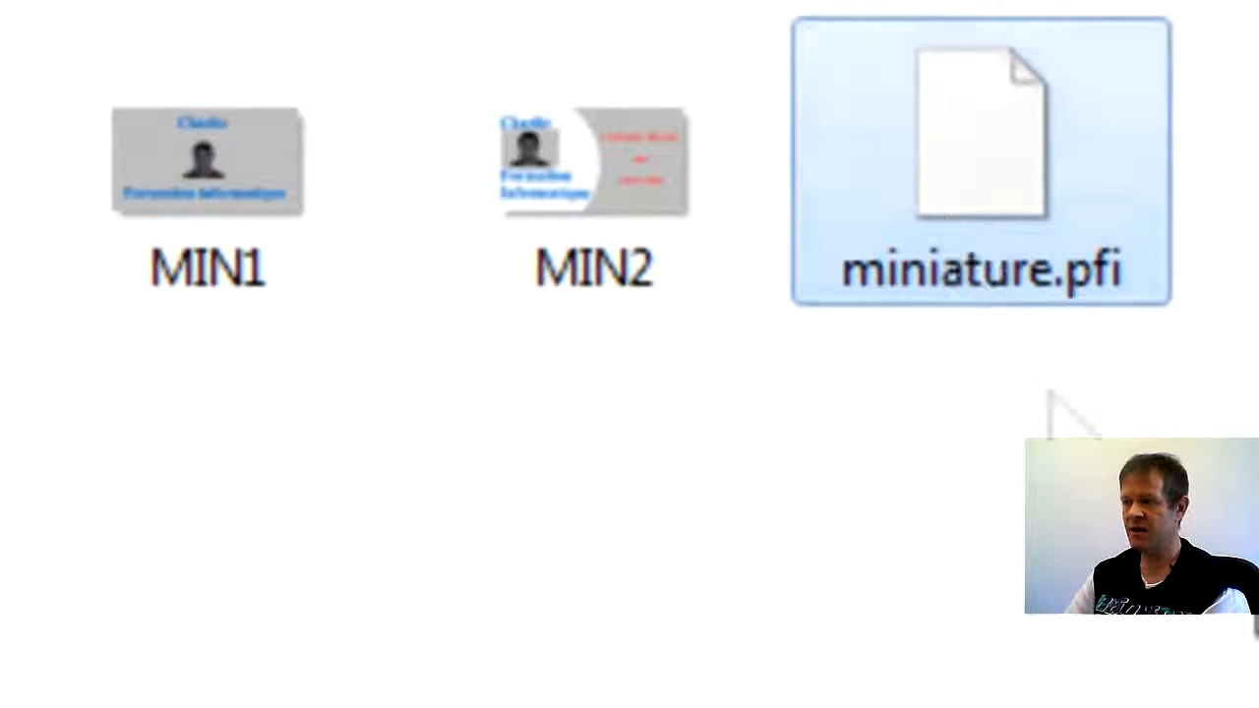
double_click(1025, 301)
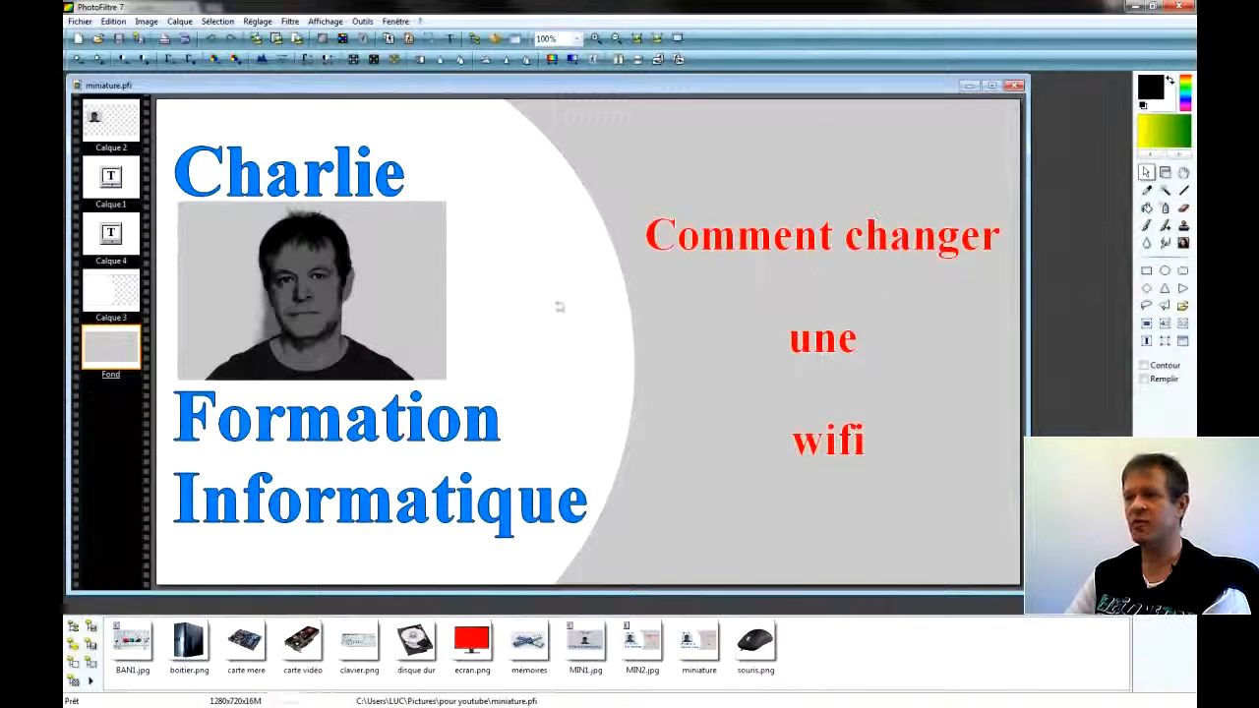
left_click(993, 85)
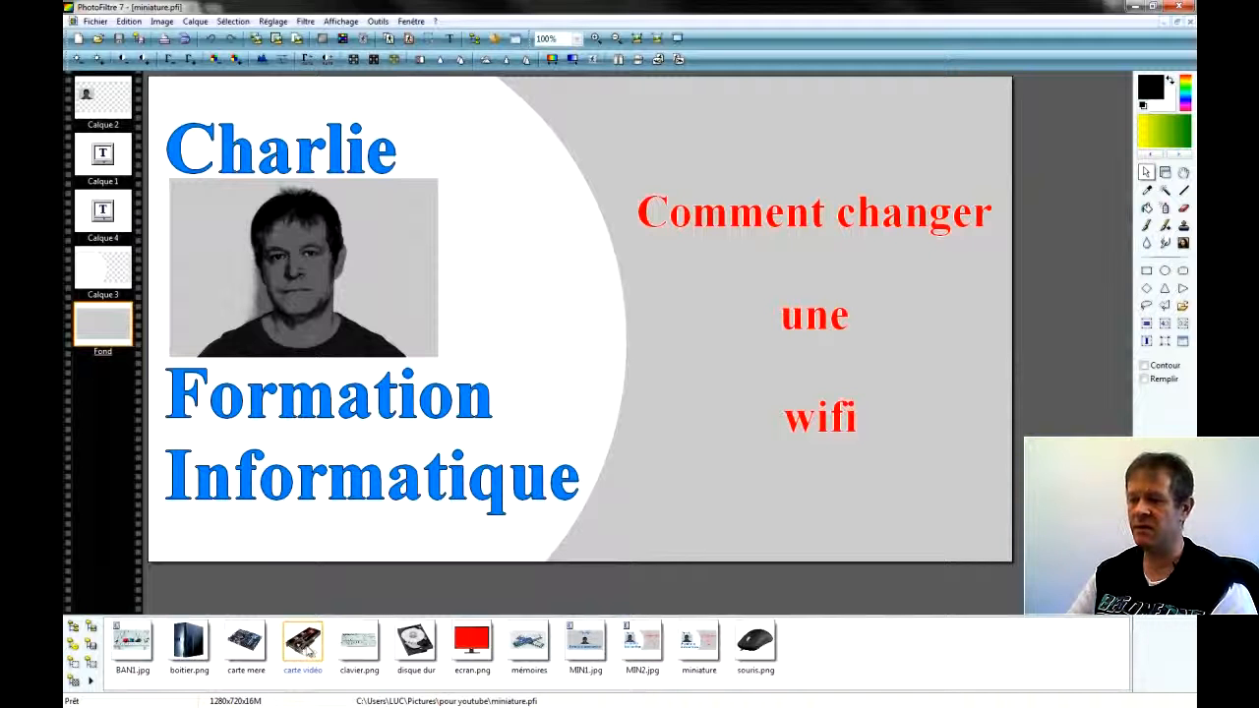
Add the "carte vidéo" picture to the thumbnail as a layer and move it onto the grey area, below and right of "wifi".
left_click_drag(307, 651, 800, 354)
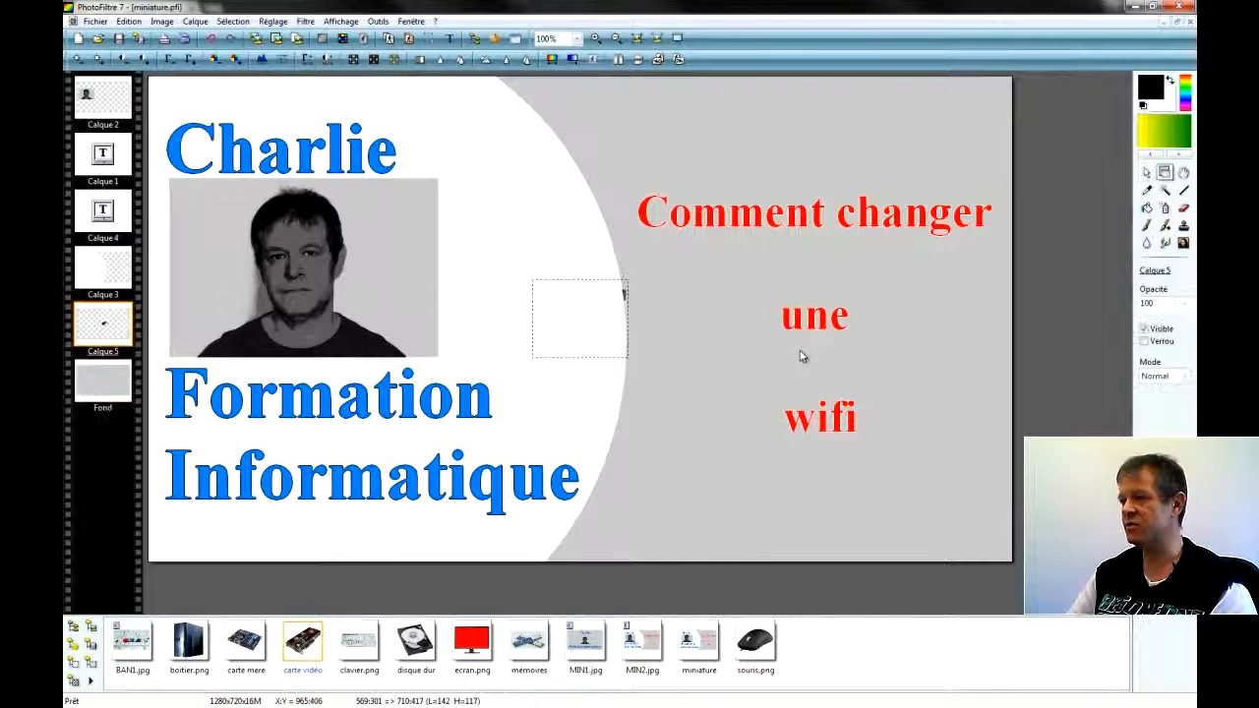
left_click(584, 323)
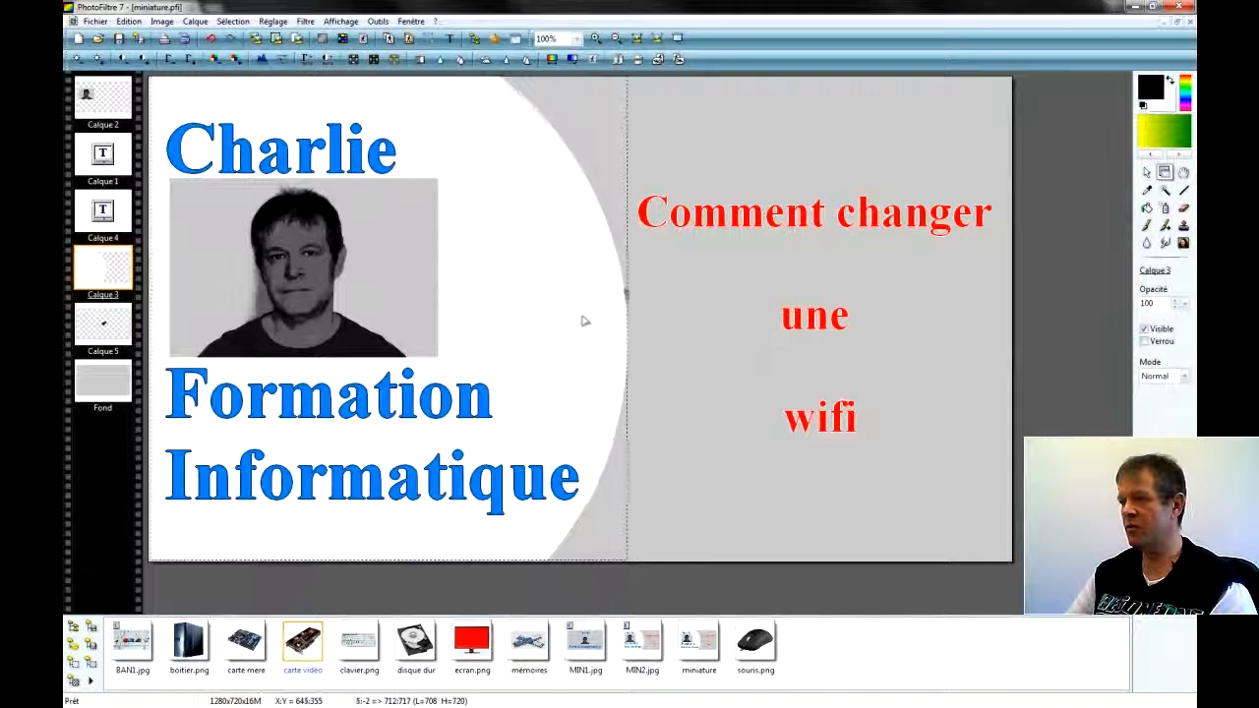
left_click(622, 294)
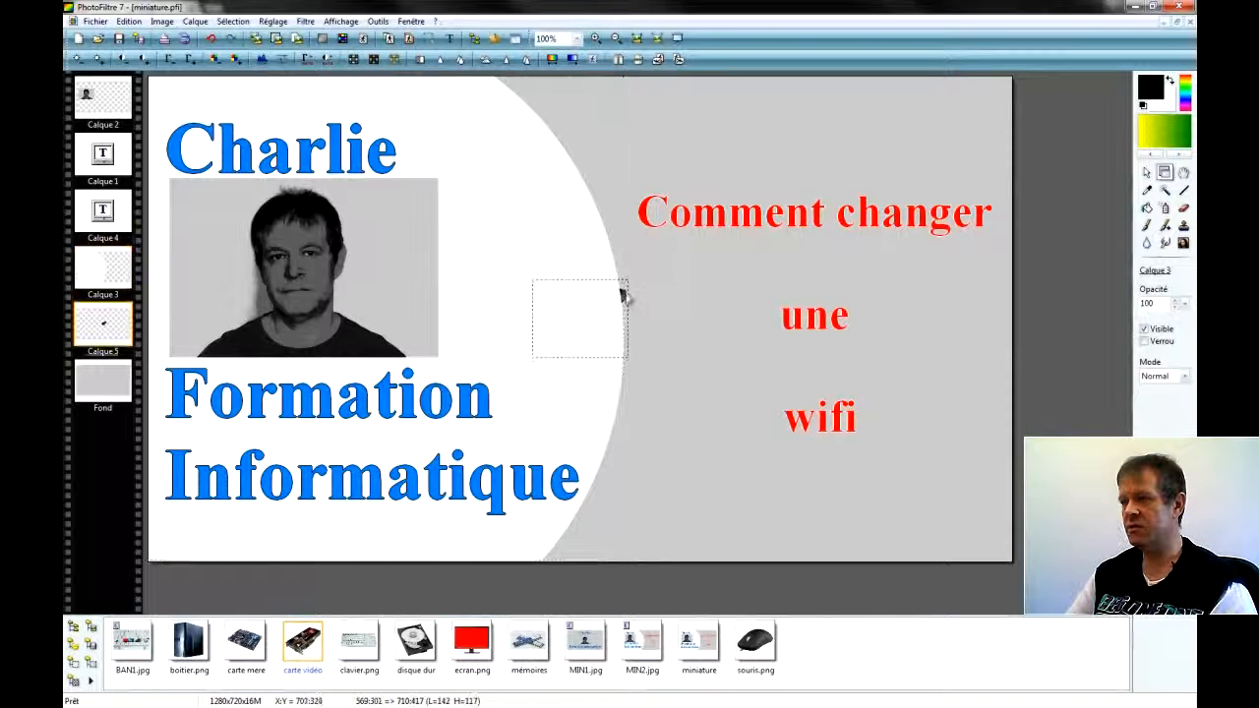
left_click_drag(621, 294, 974, 350)
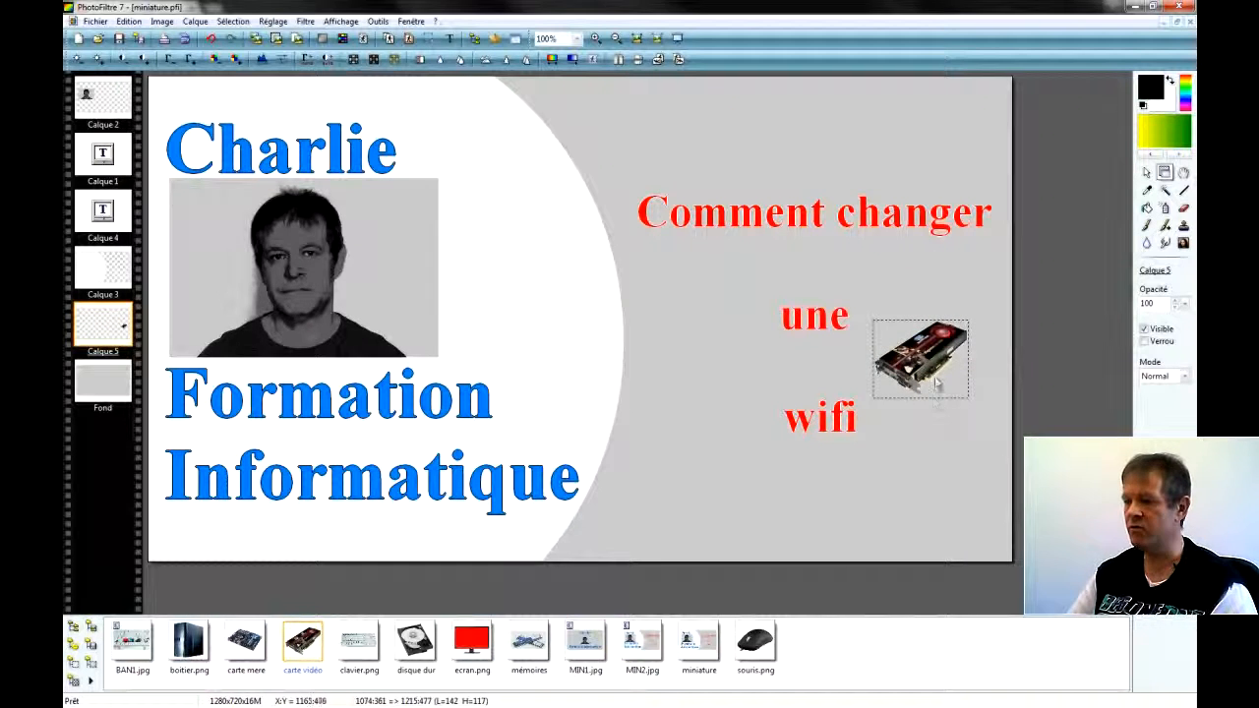
left_click_drag(928, 367, 936, 478)
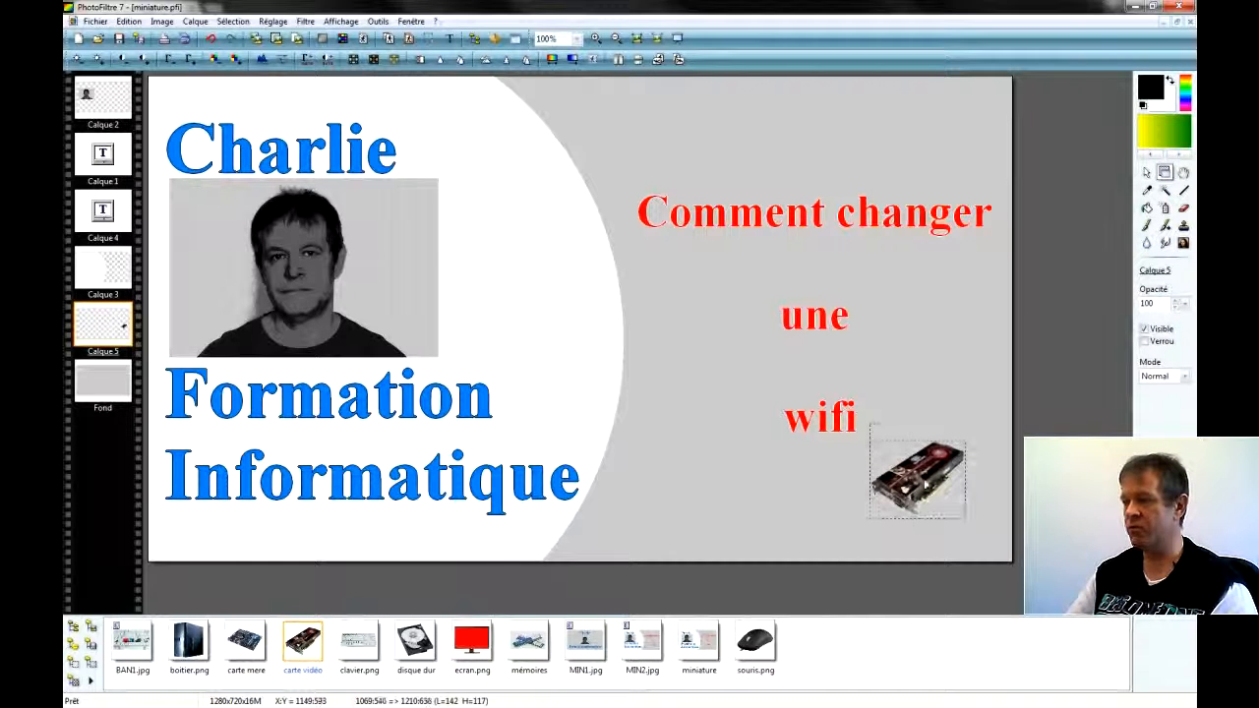